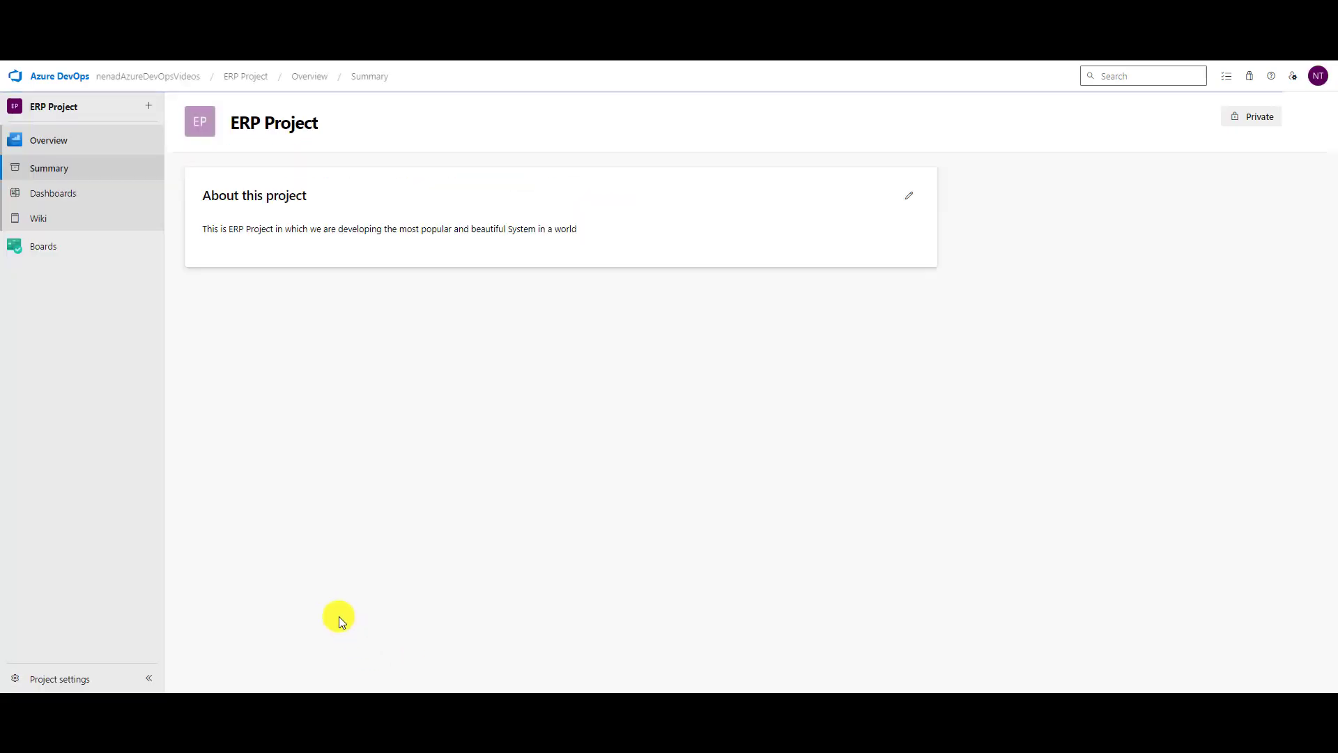
# Open the ERP Project team Backlogs at the Epics level, listing Payrolls and Billing.
pyautogui.click(46, 258)
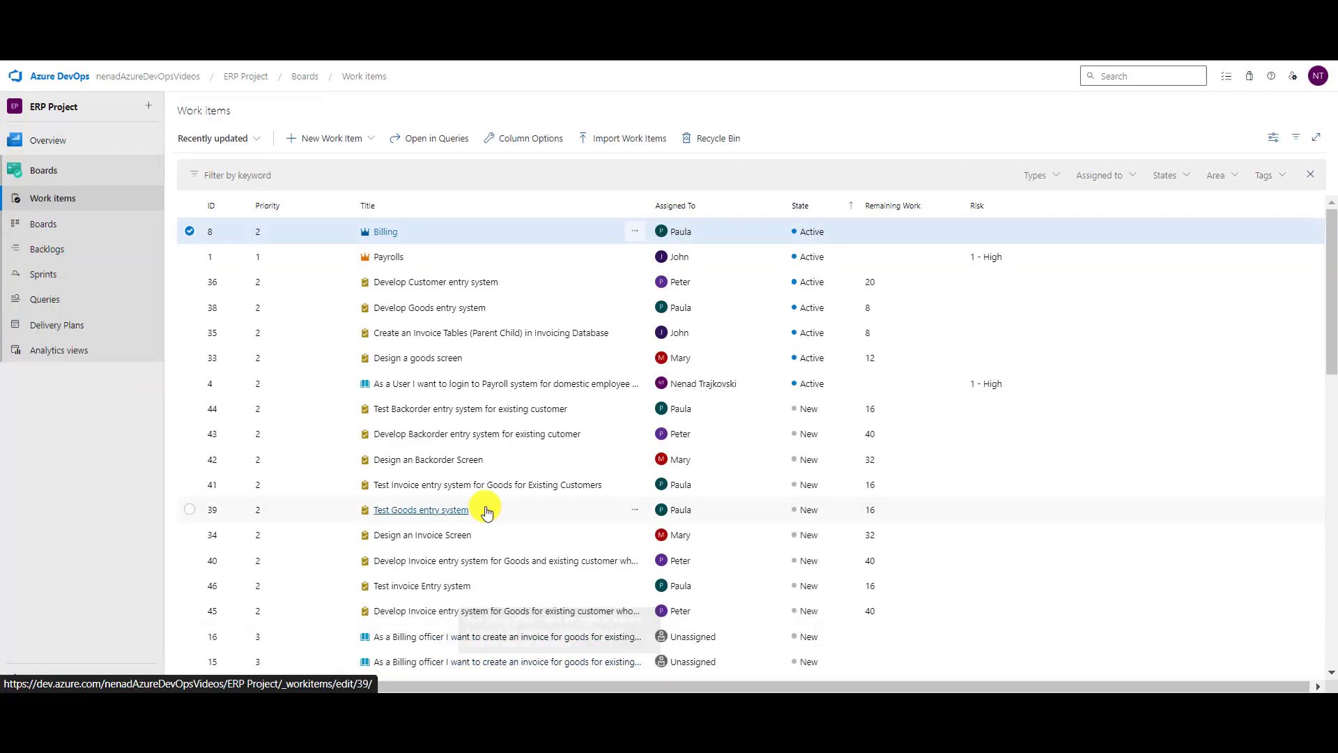
pyautogui.click(63, 251)
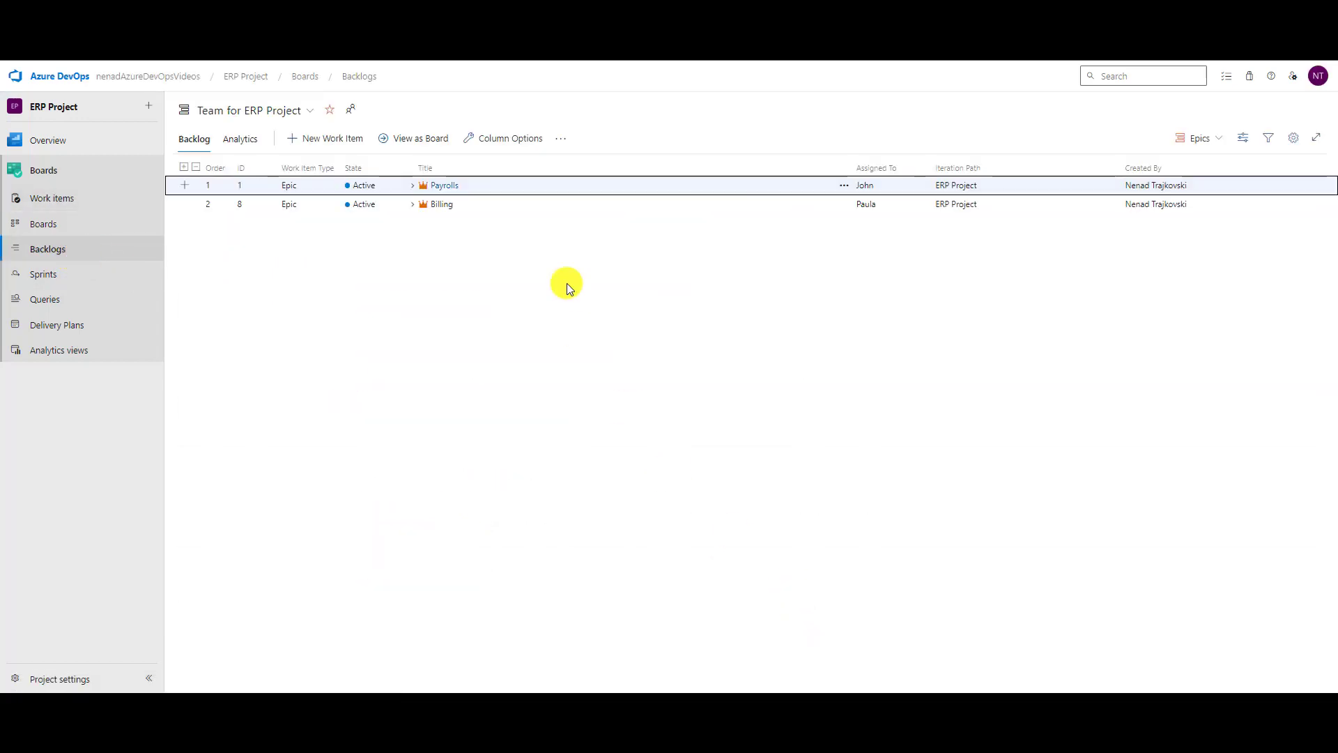
pyautogui.click(1291, 139)
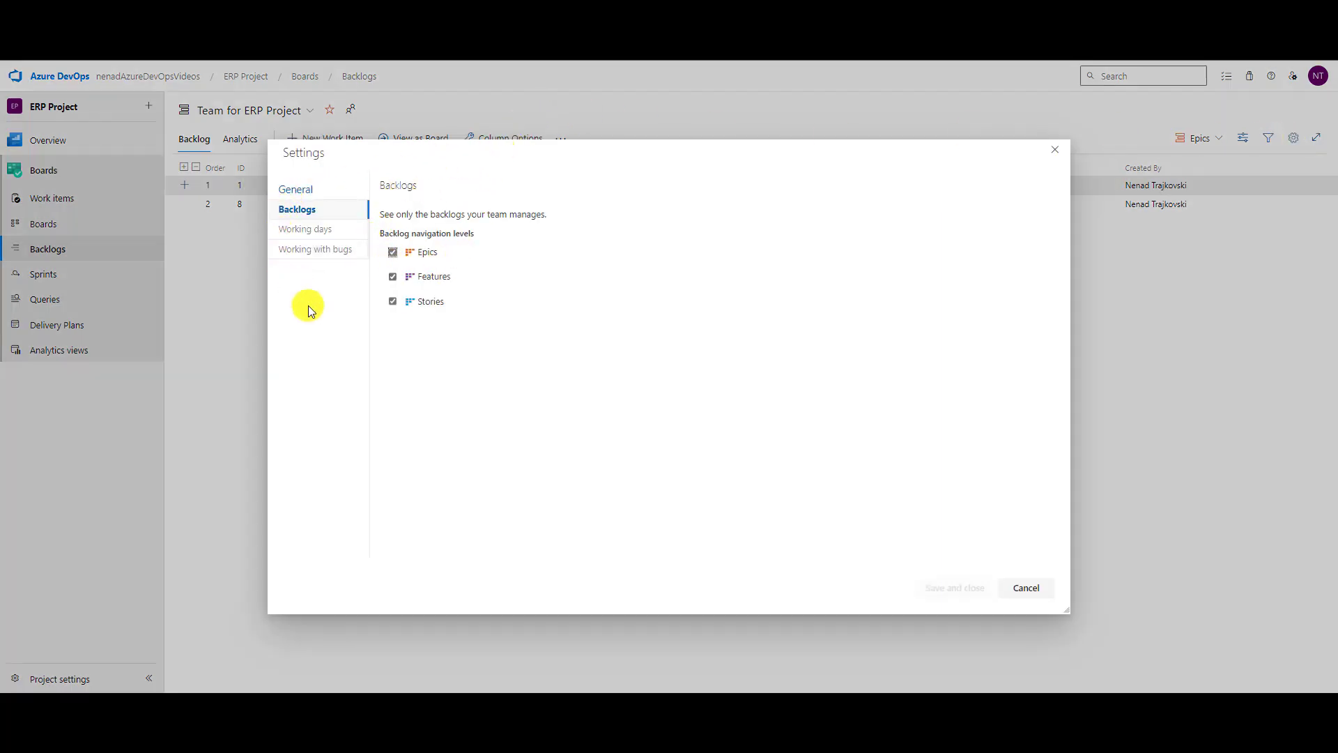
pyautogui.click(1026, 587)
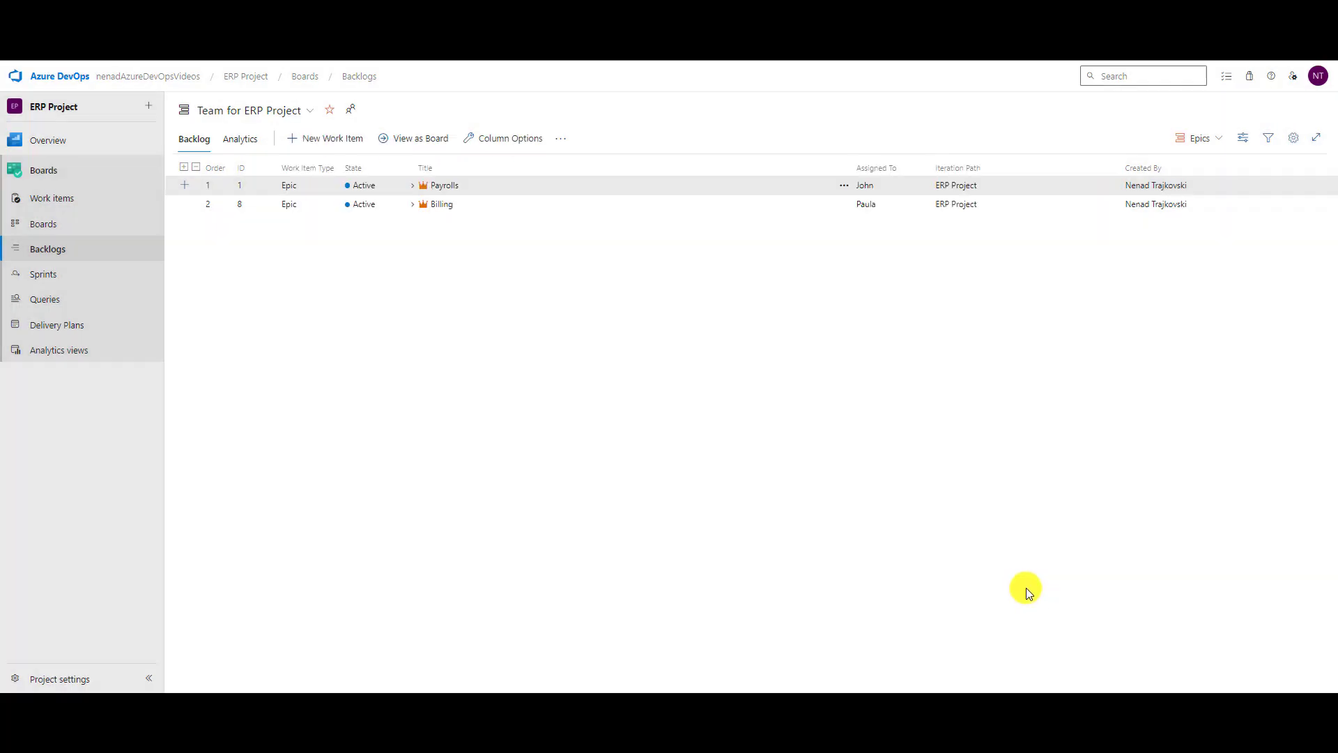
# Open the team's Kanban board at the Stories level, glancing at card settings without changes.
pyautogui.click(46, 223)
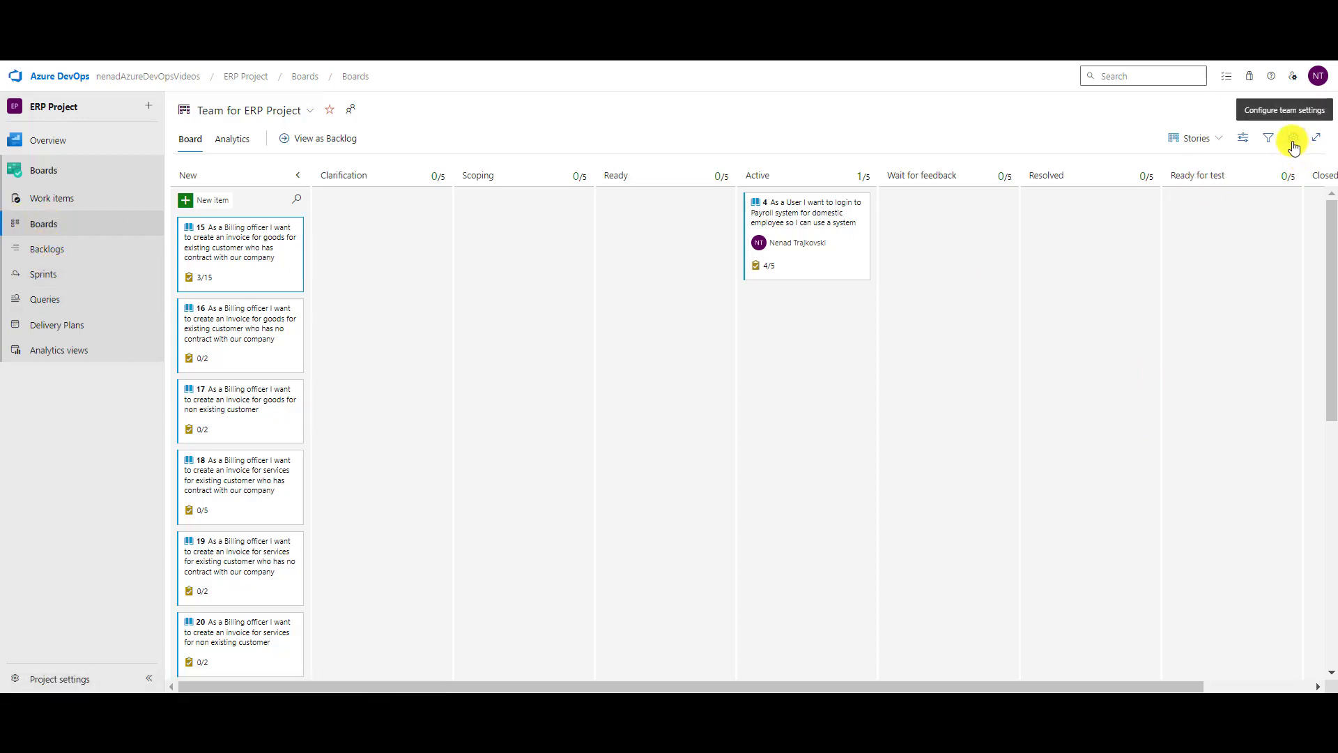
pyautogui.click(1219, 151)
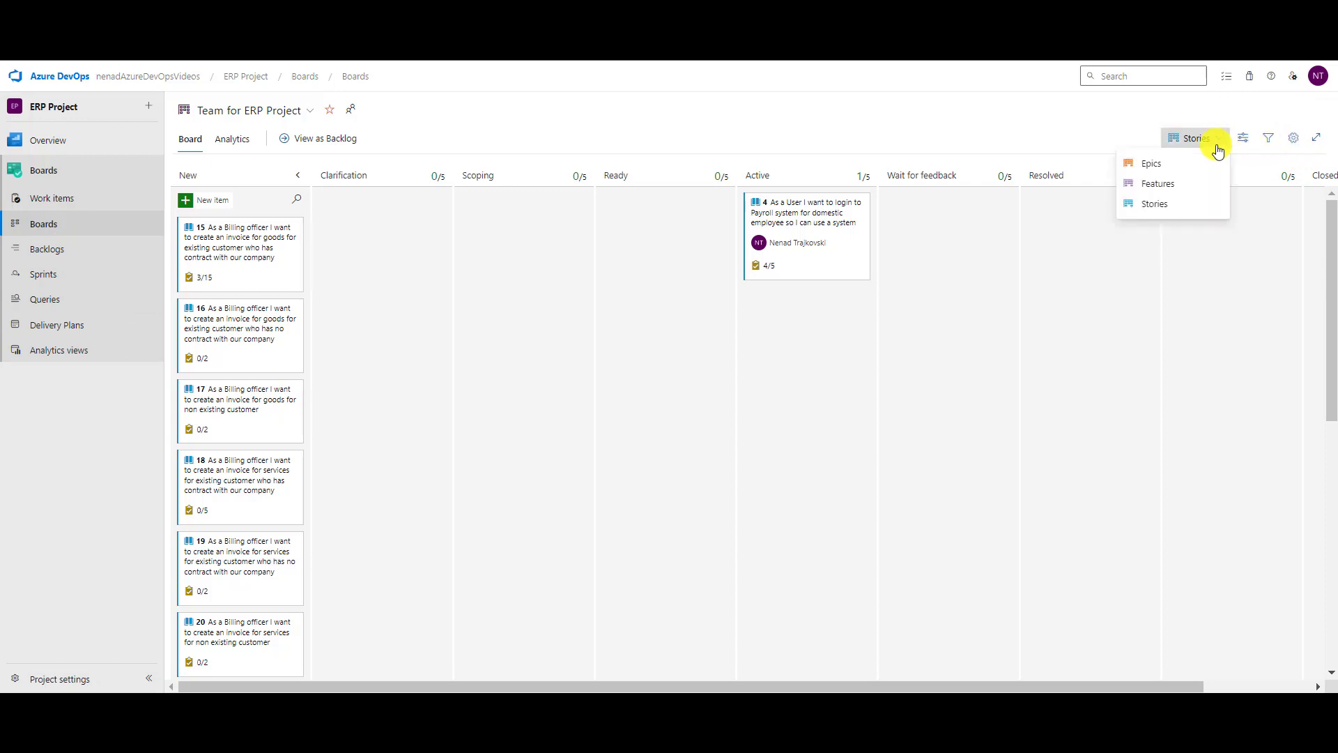
pyautogui.click(1218, 147)
pyautogui.click(1292, 139)
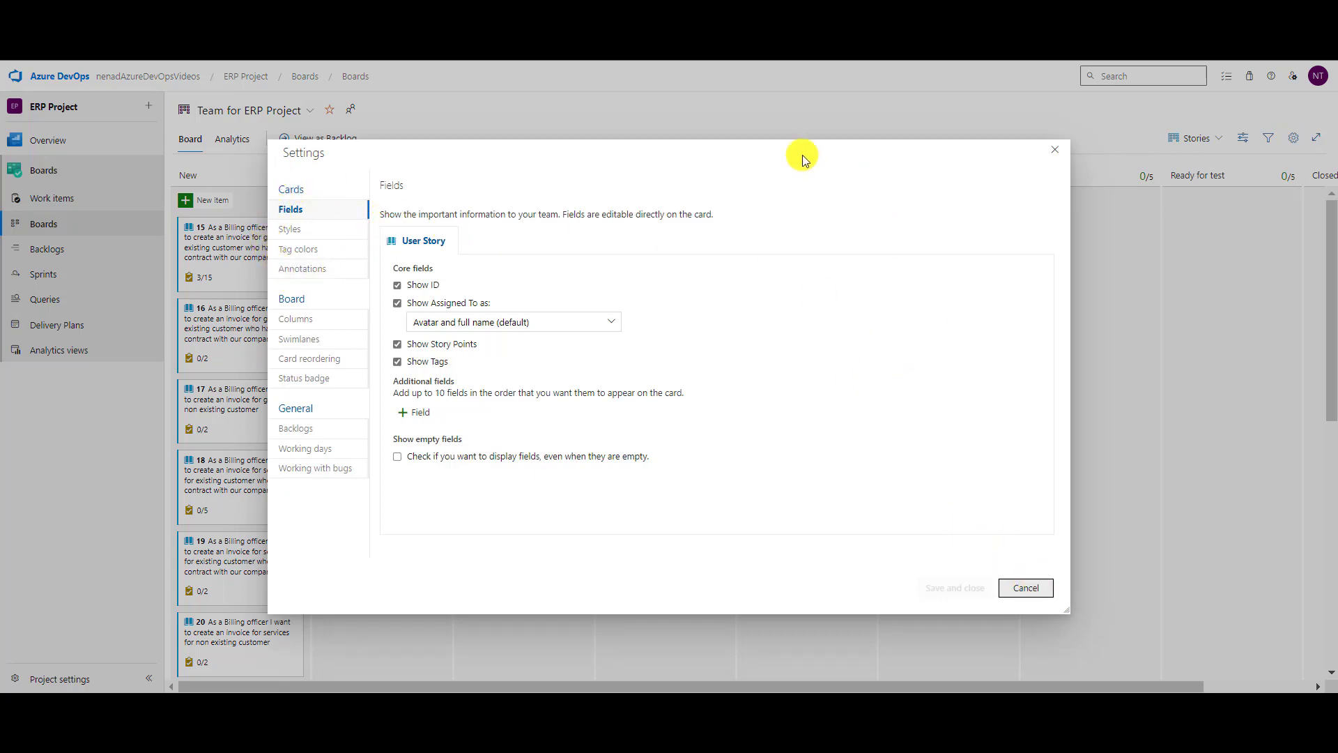
pyautogui.click(1024, 588)
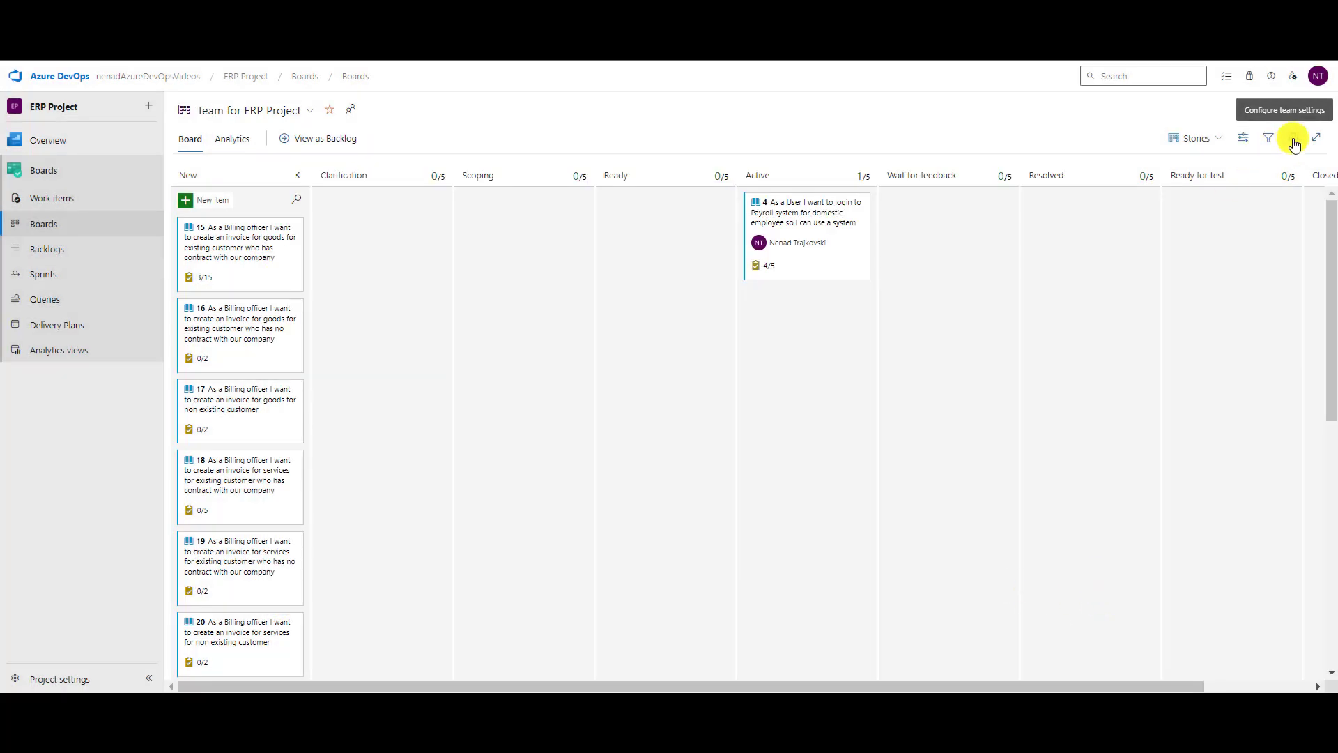
pyautogui.click(1218, 147)
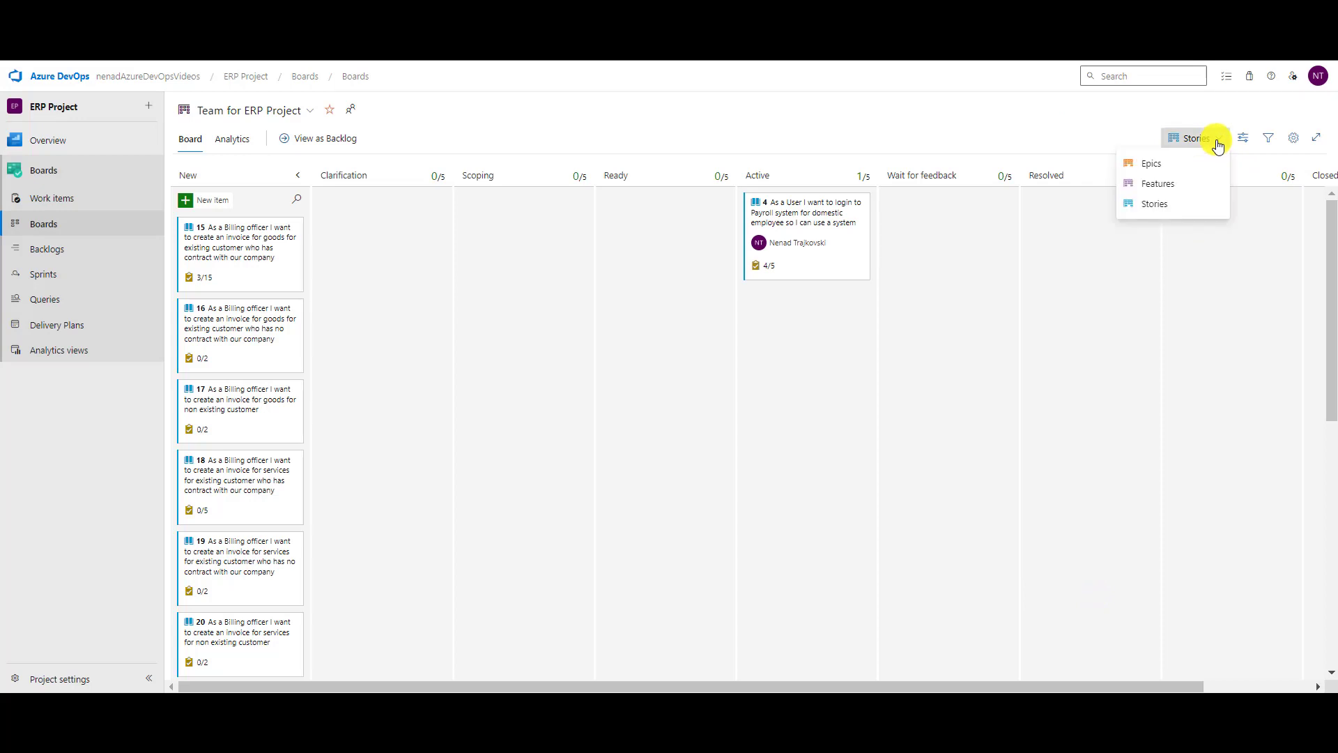
# Switch the board to Epics, then review card Styles and Fields settings without saving.
pyautogui.click(1162, 169)
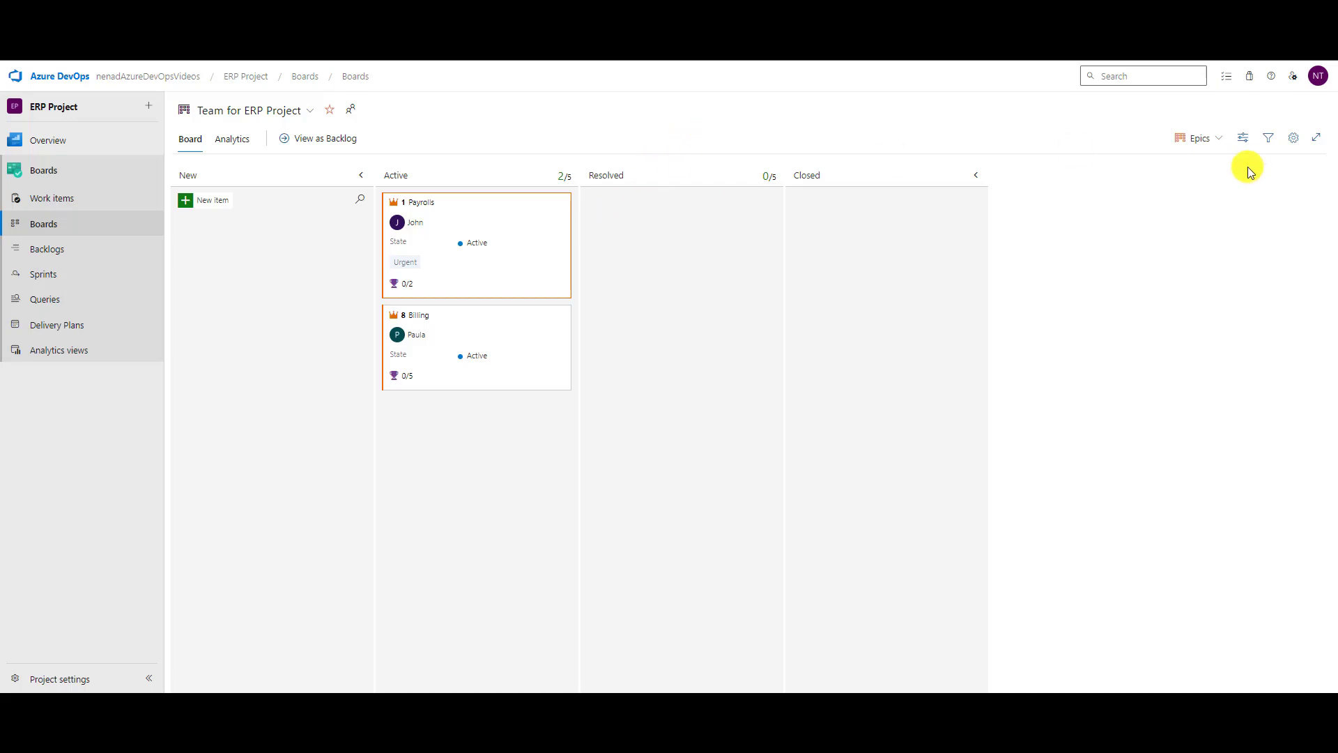
pyautogui.click(1294, 139)
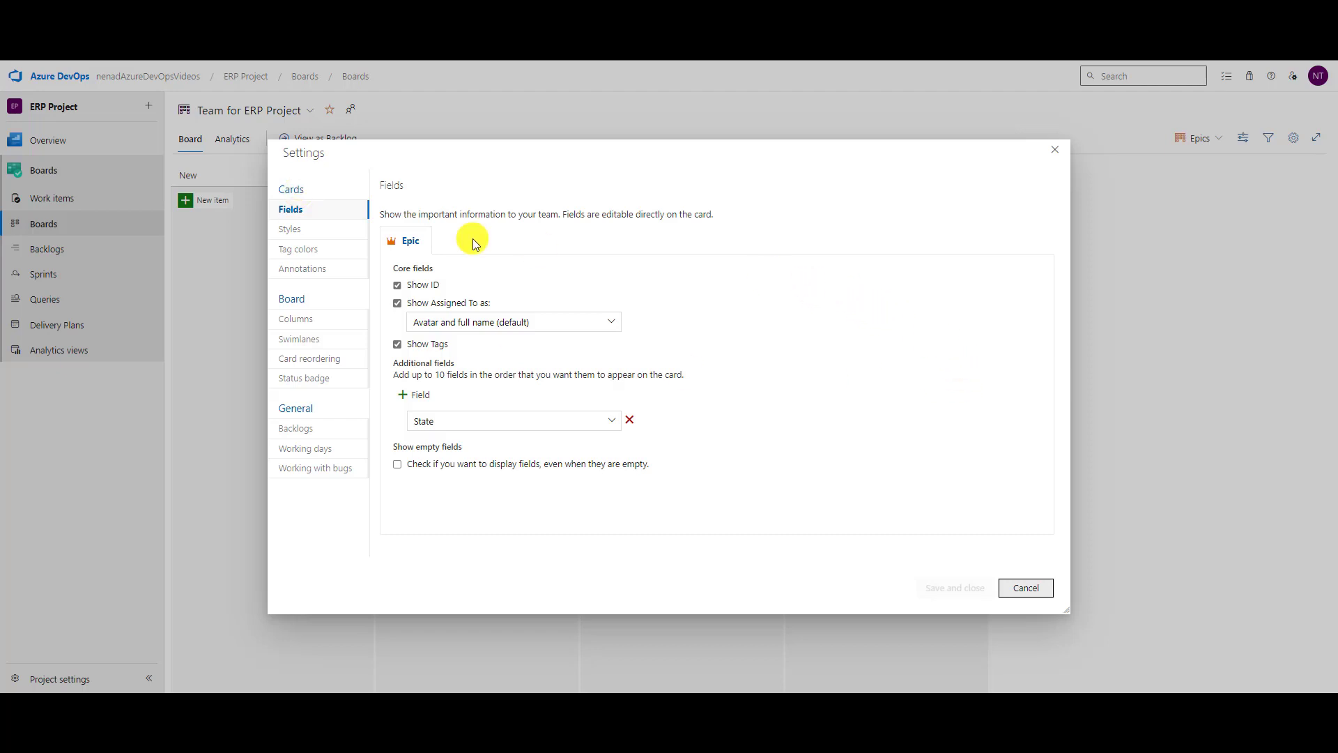
pyautogui.click(292, 225)
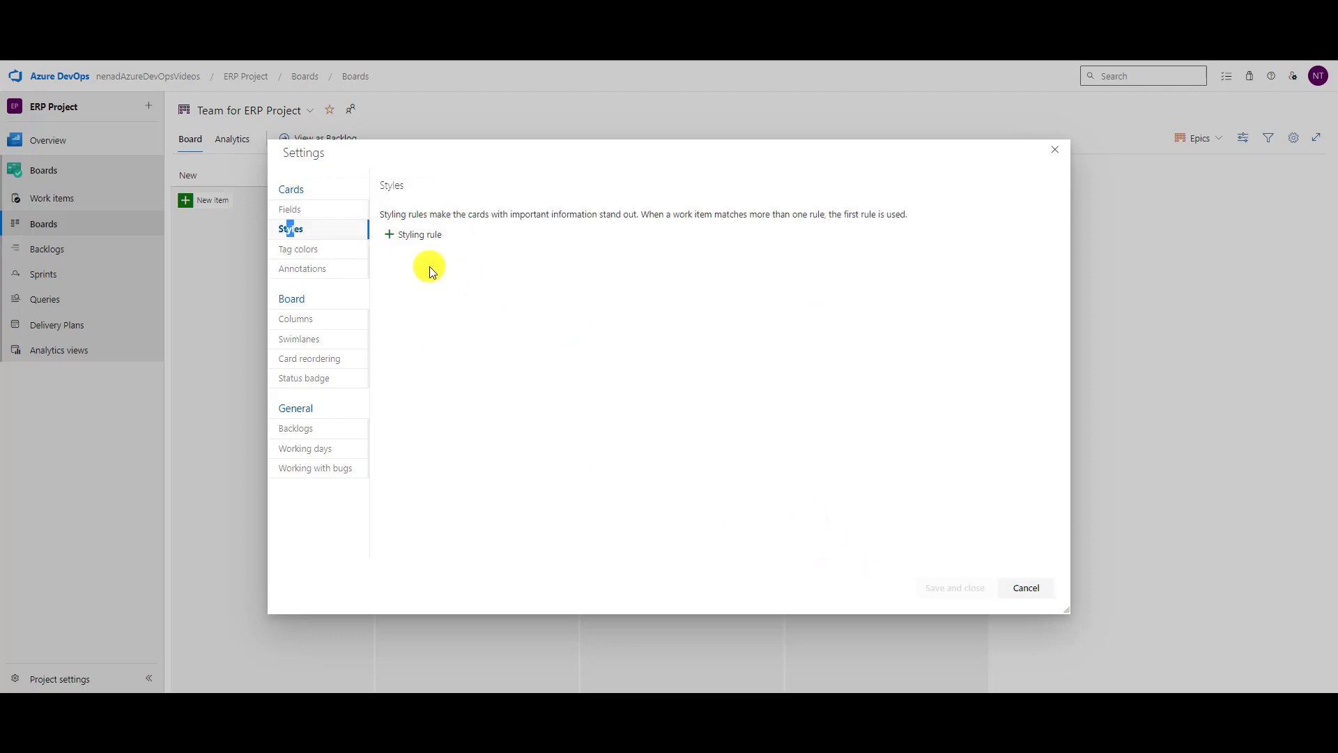
pyautogui.click(290, 209)
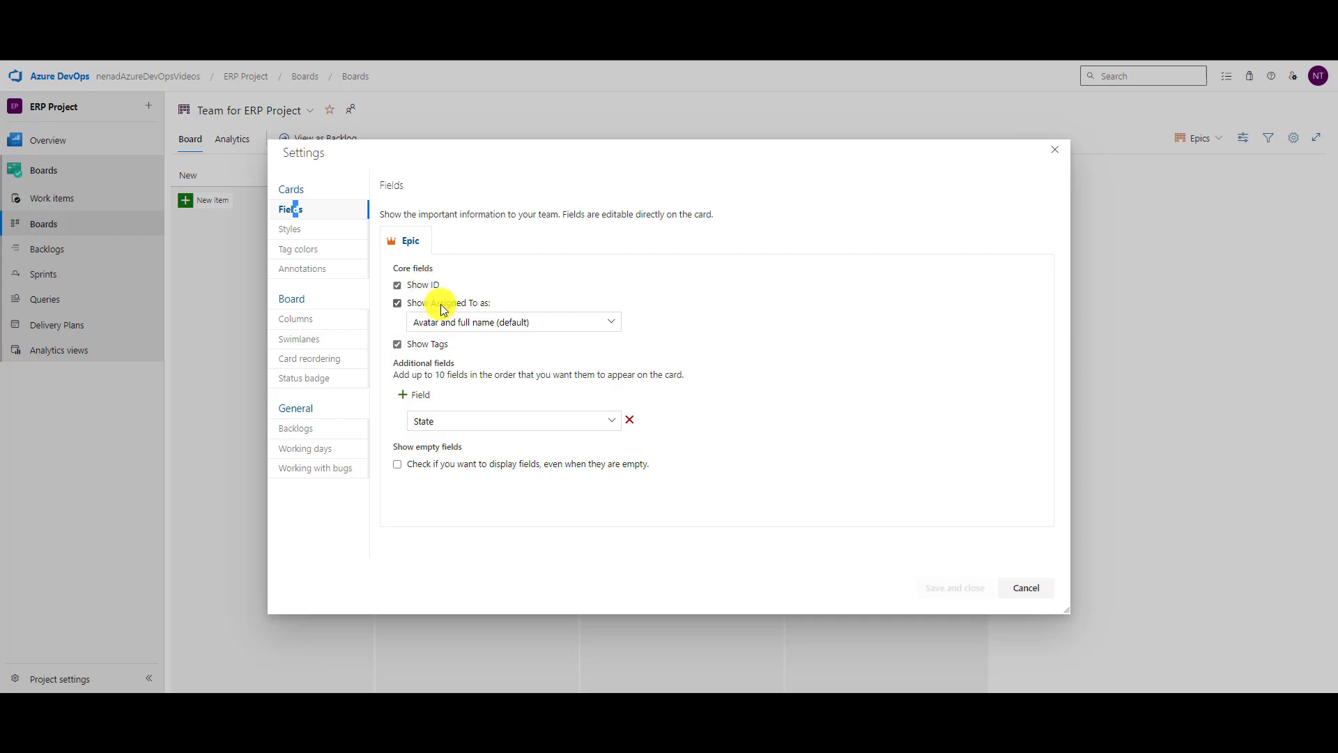
pyautogui.click(452, 327)
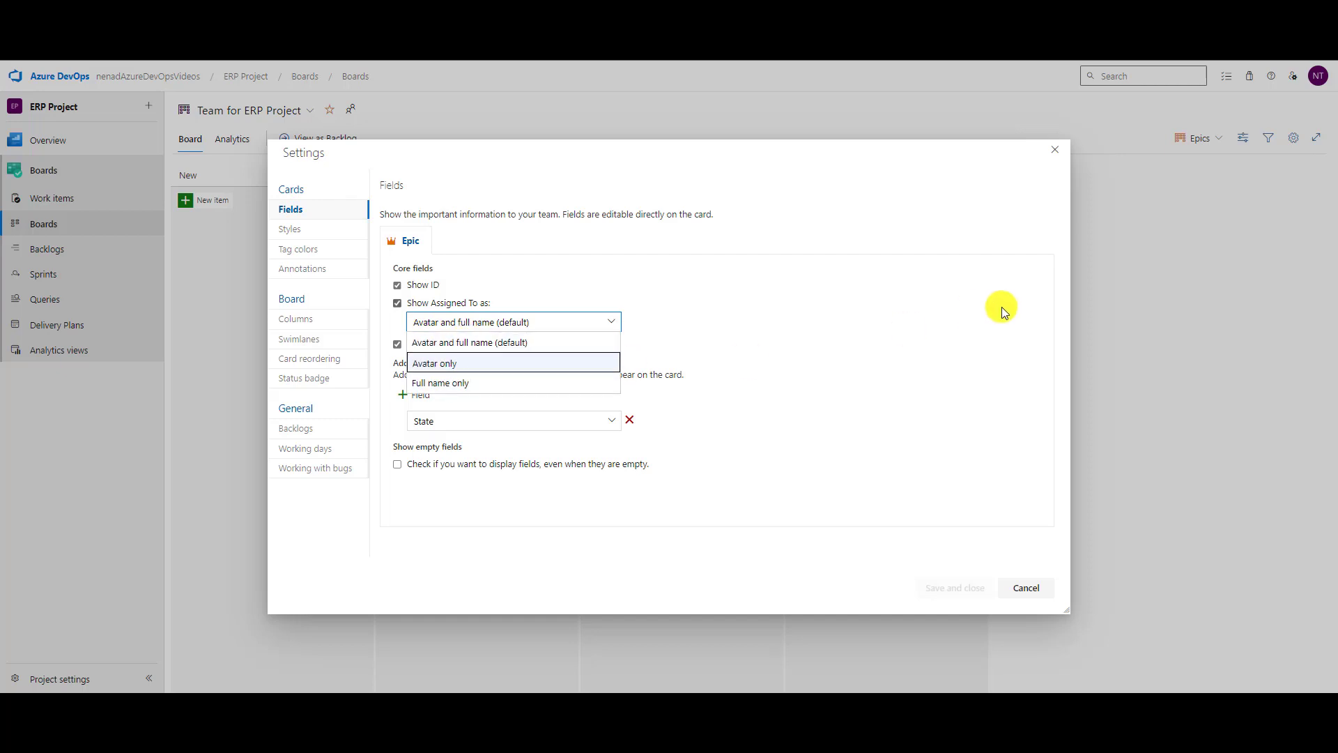
pyautogui.click(585, 342)
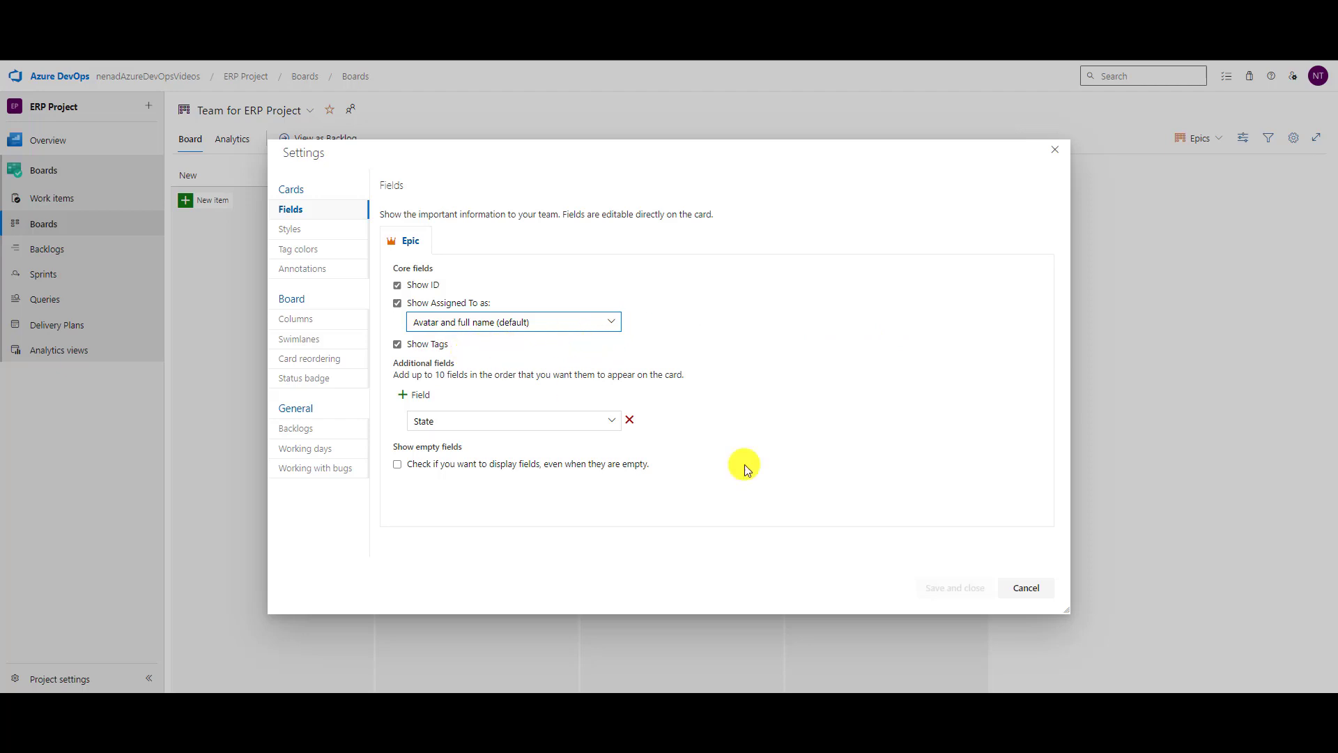
pyautogui.click(1026, 590)
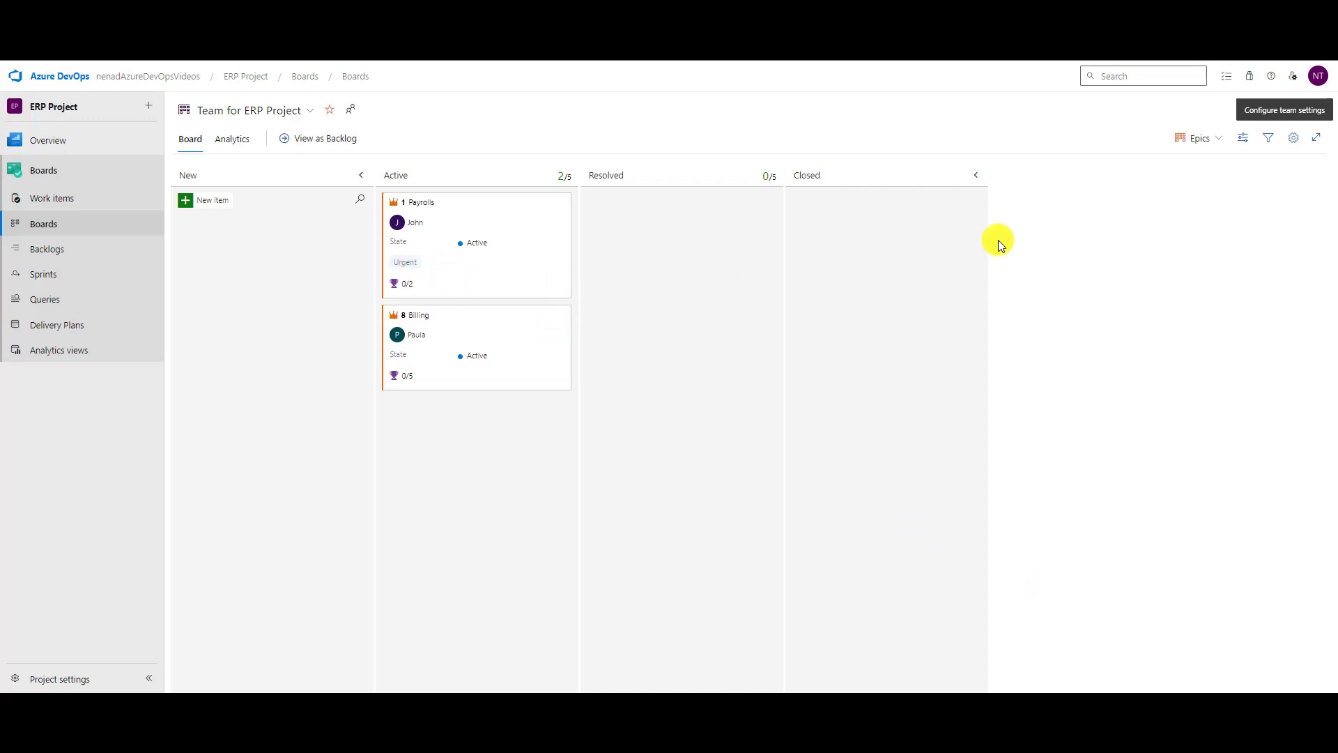
# Hide tags on epic cards and add the Created By field, then save.
pyautogui.click(1297, 137)
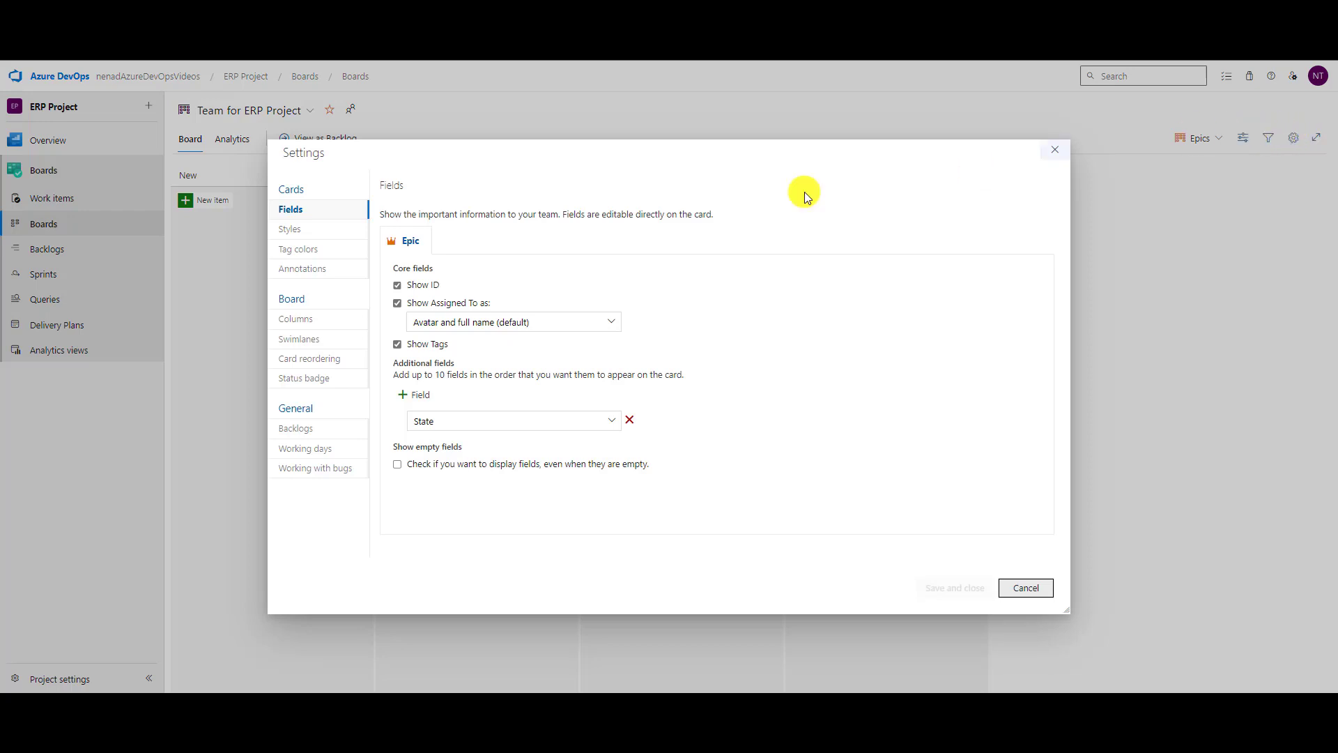
pyautogui.click(433, 344)
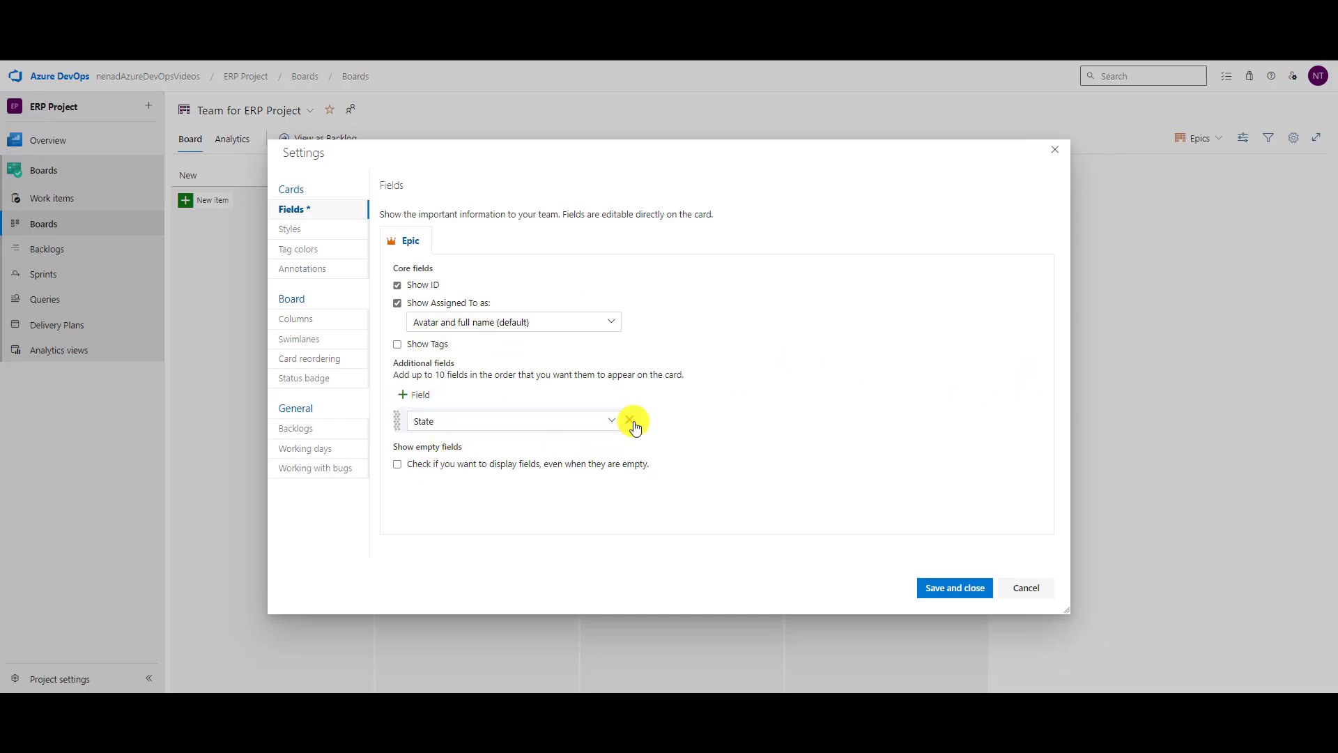
pyautogui.click(421, 401)
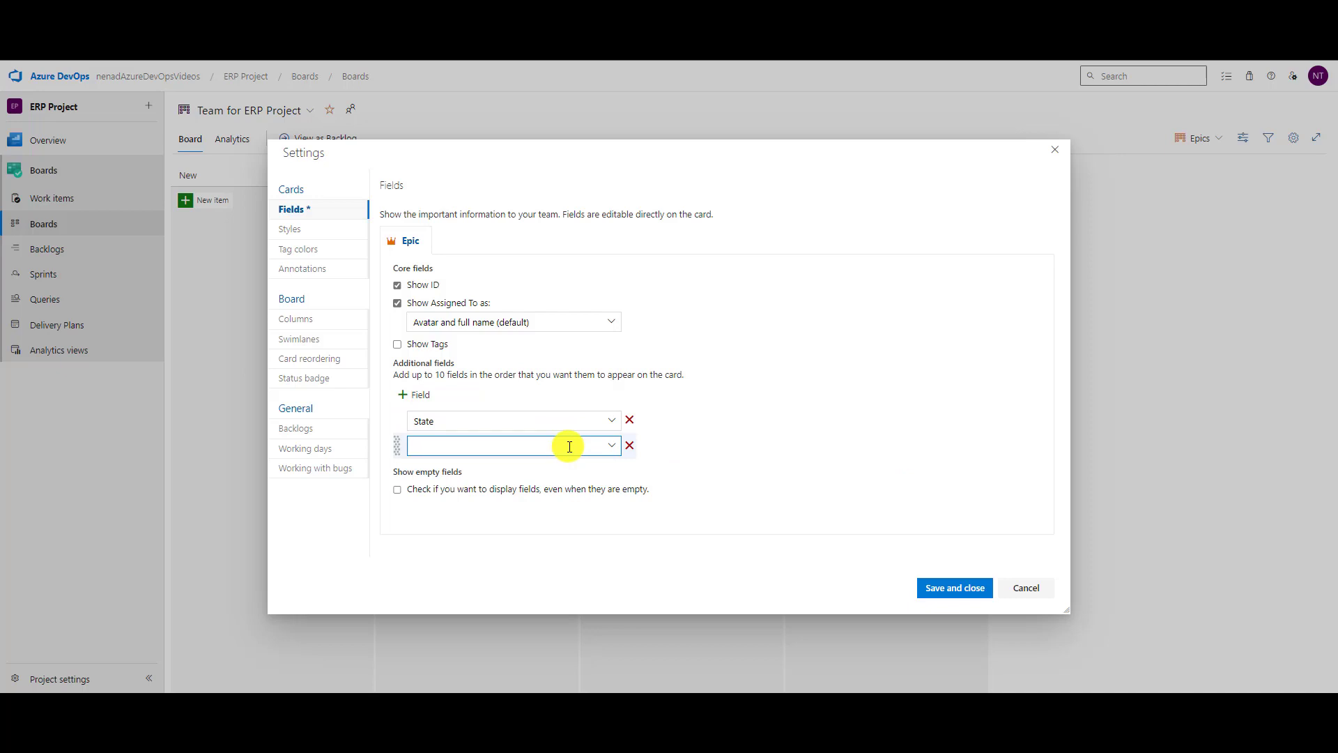
pyautogui.write('Created By')
pyautogui.click(966, 589)
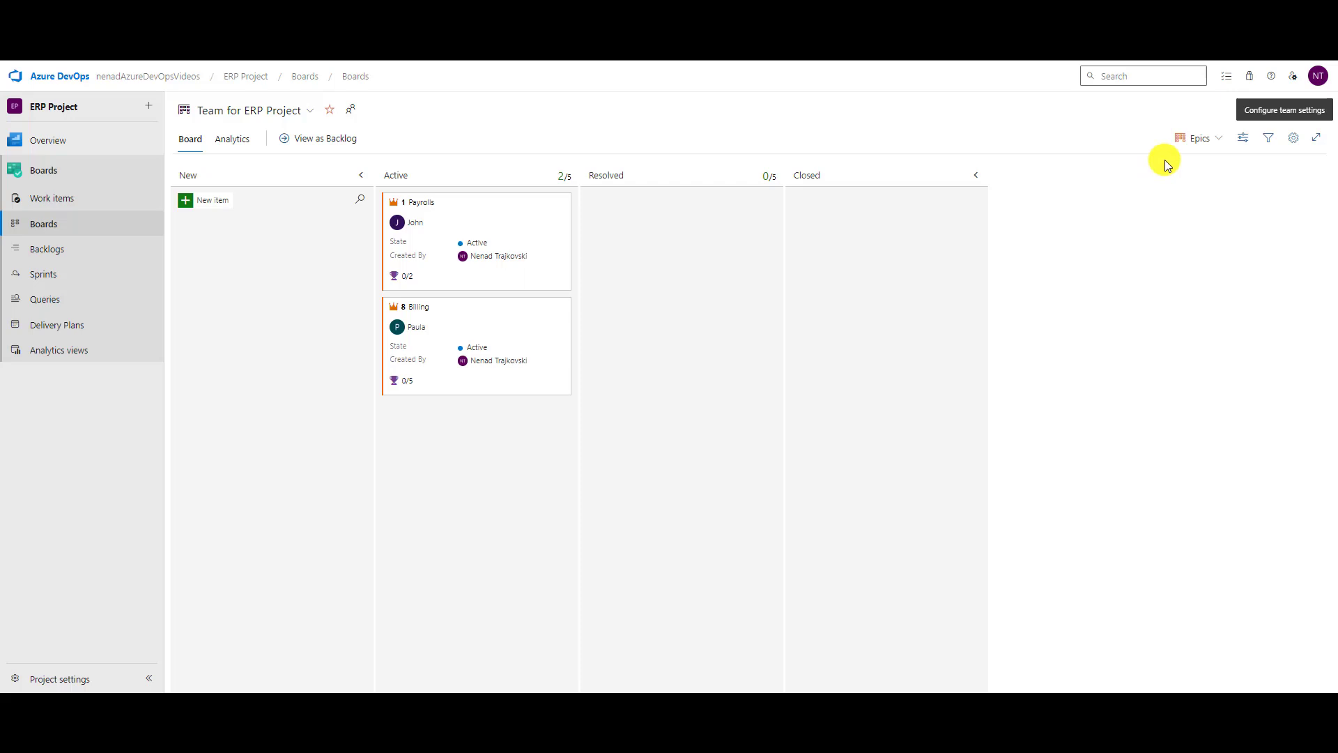
pyautogui.click(1197, 139)
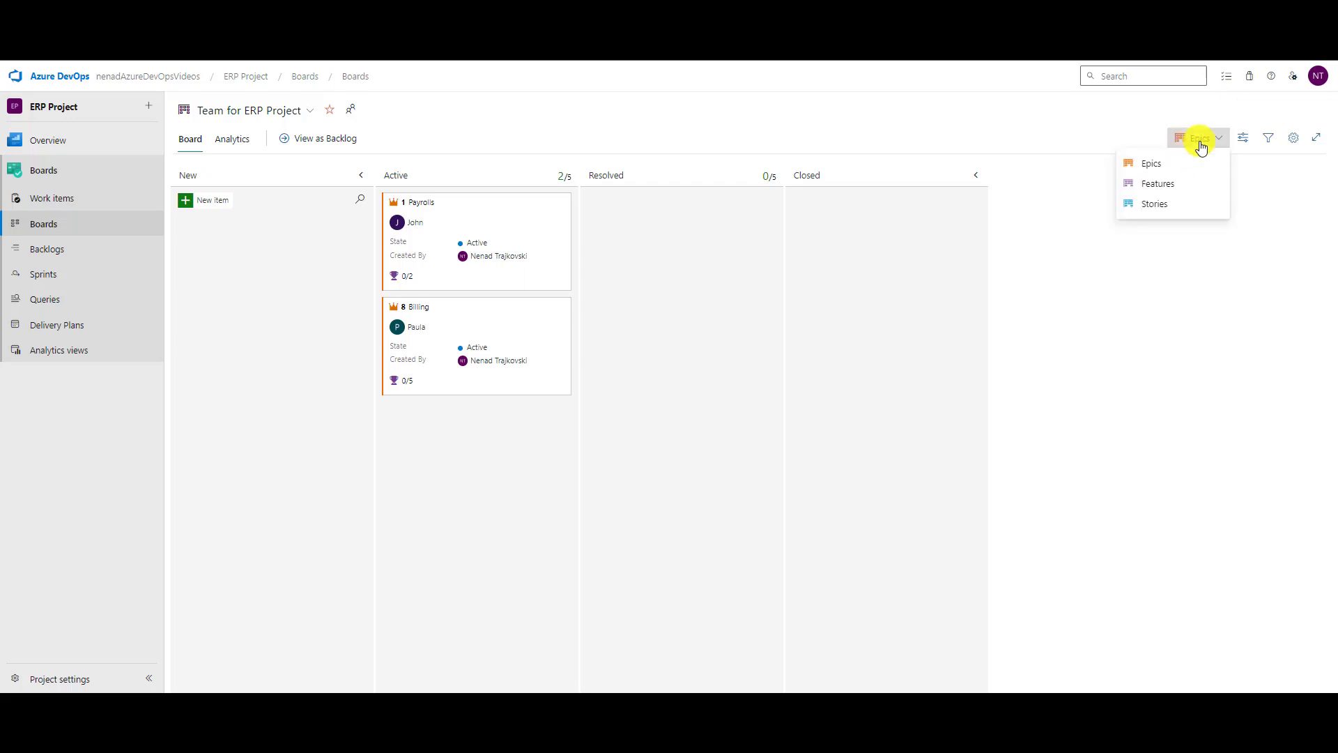
# Switch to the Features board, hide tags and add Created By on feature cards, then save.
pyautogui.click(1159, 184)
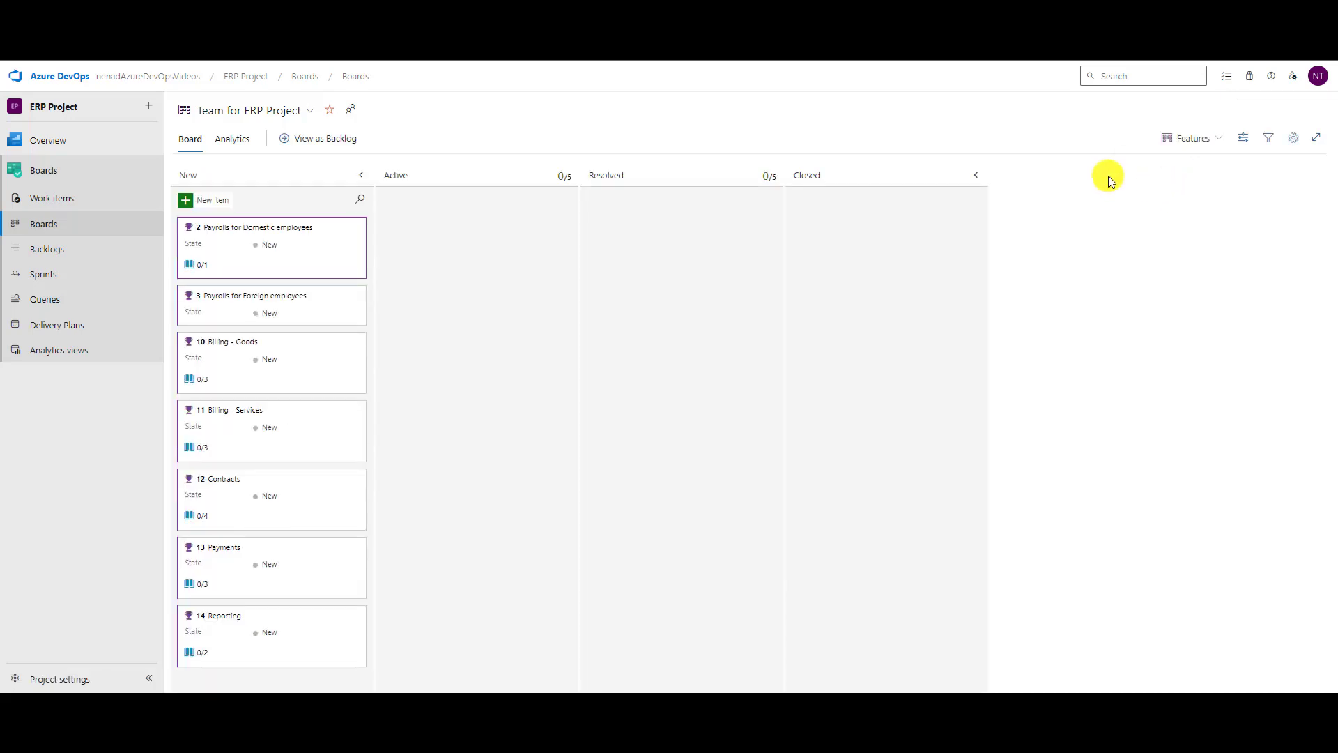
pyautogui.click(1293, 139)
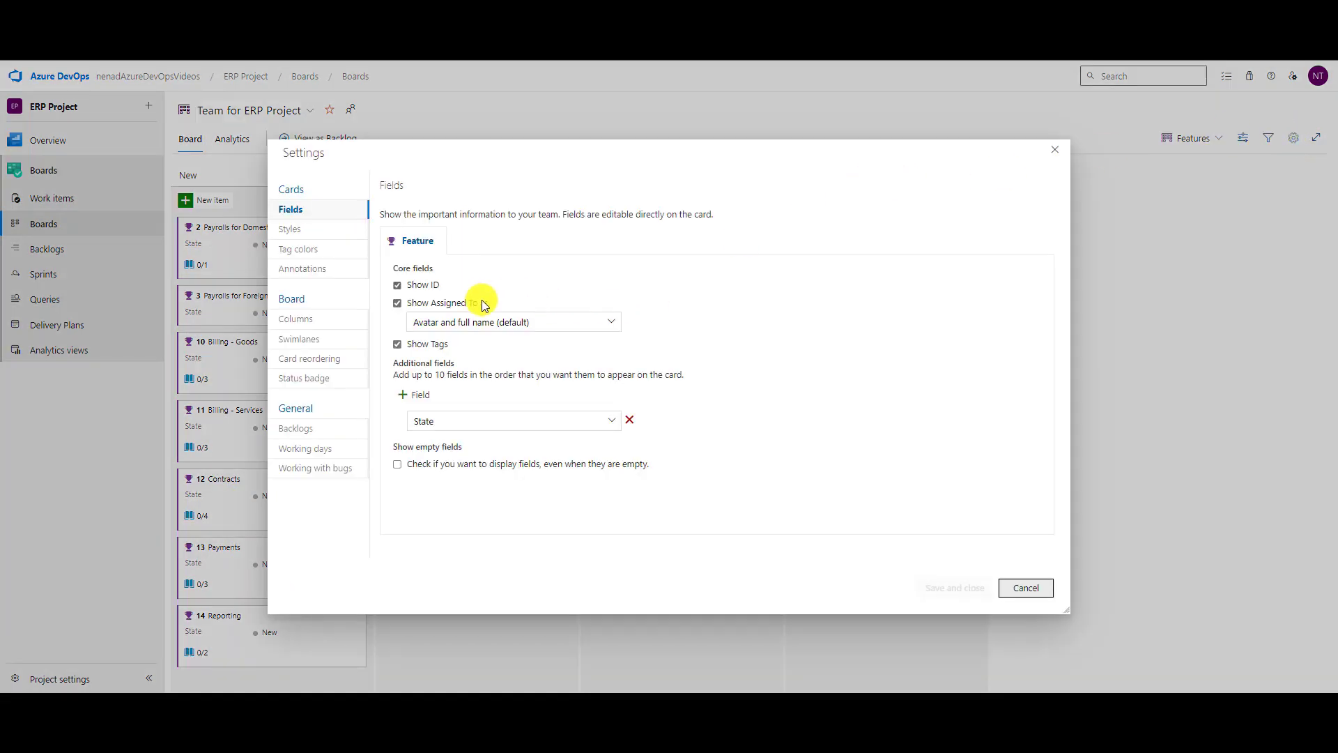
pyautogui.click(395, 345)
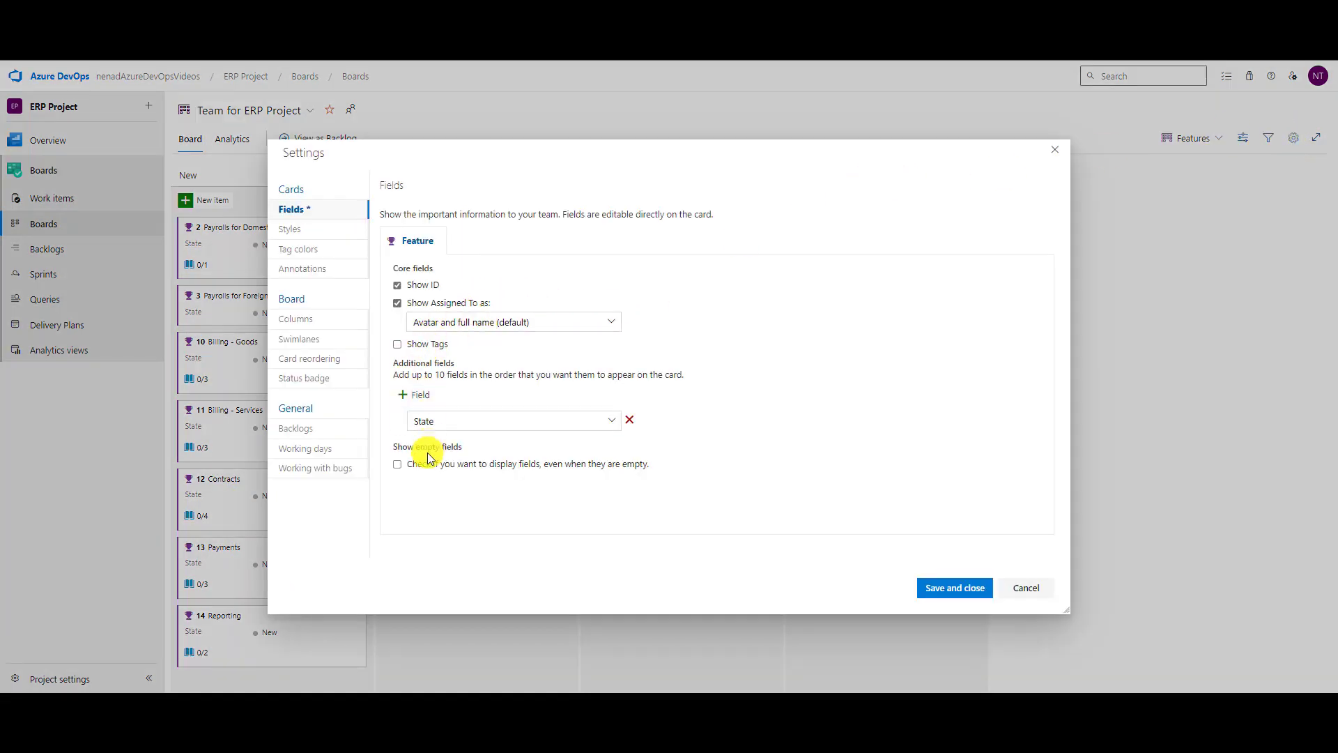
pyautogui.click(417, 396)
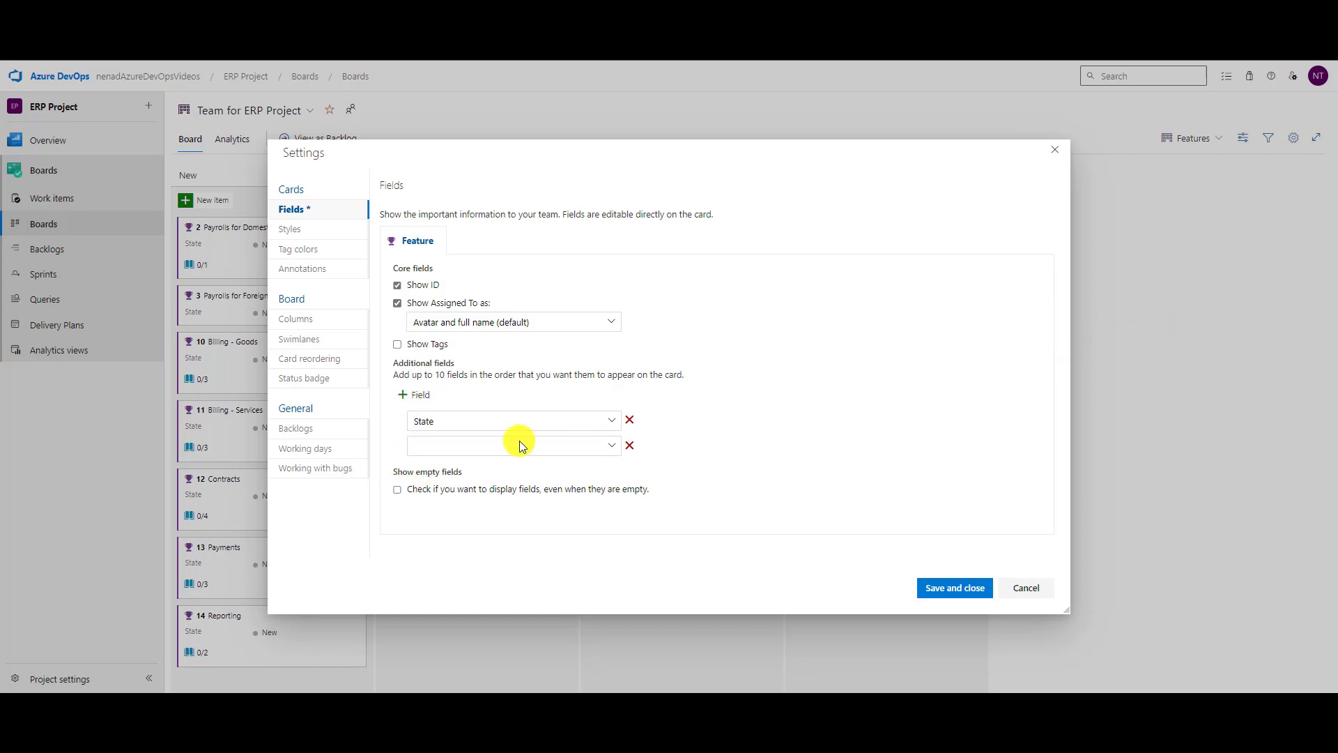
pyautogui.click(448, 445)
pyautogui.write('Cre')
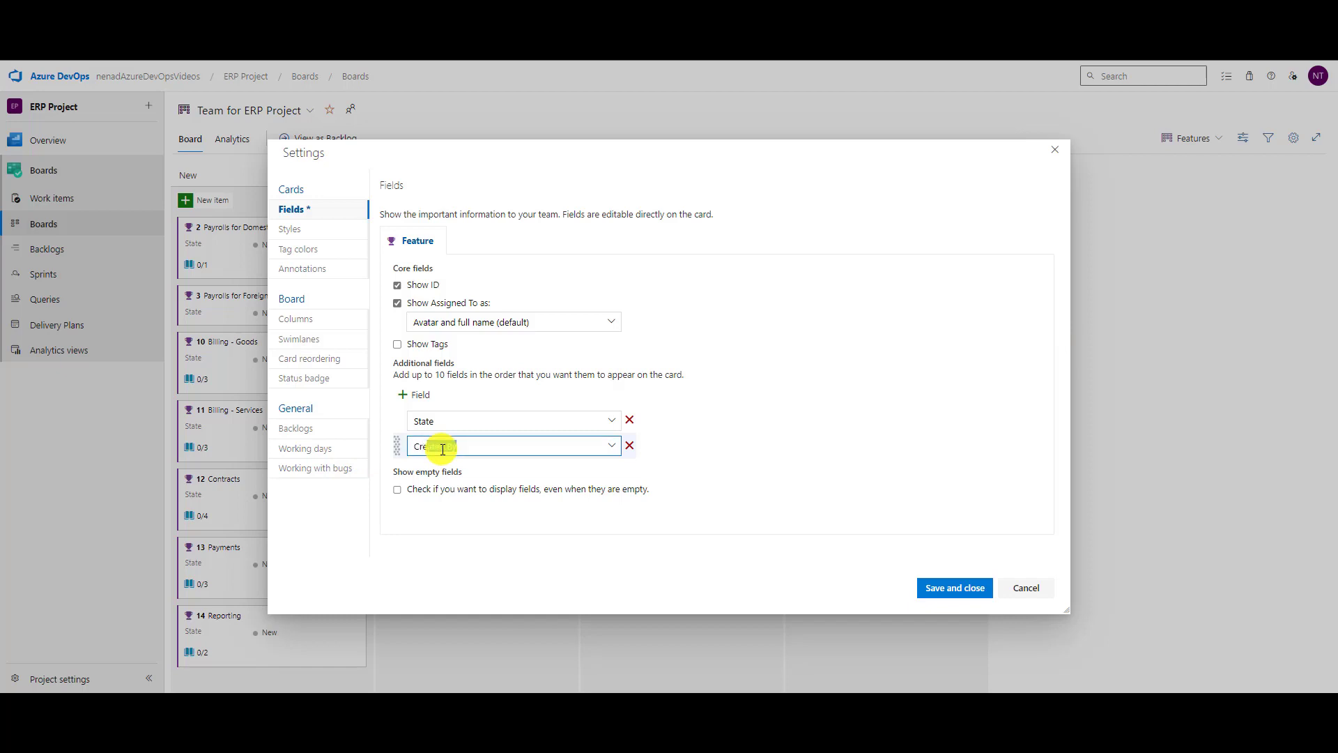
pyautogui.write('ate')
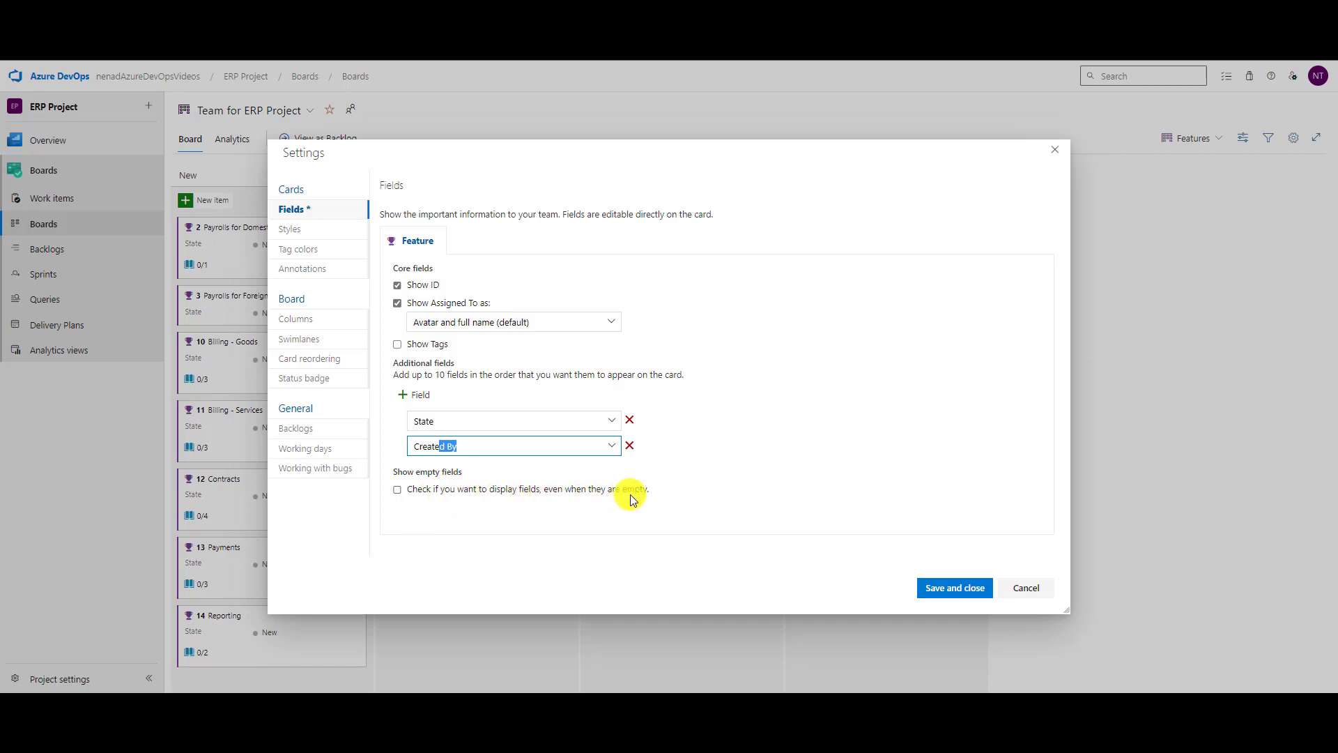
pyautogui.click(398, 490)
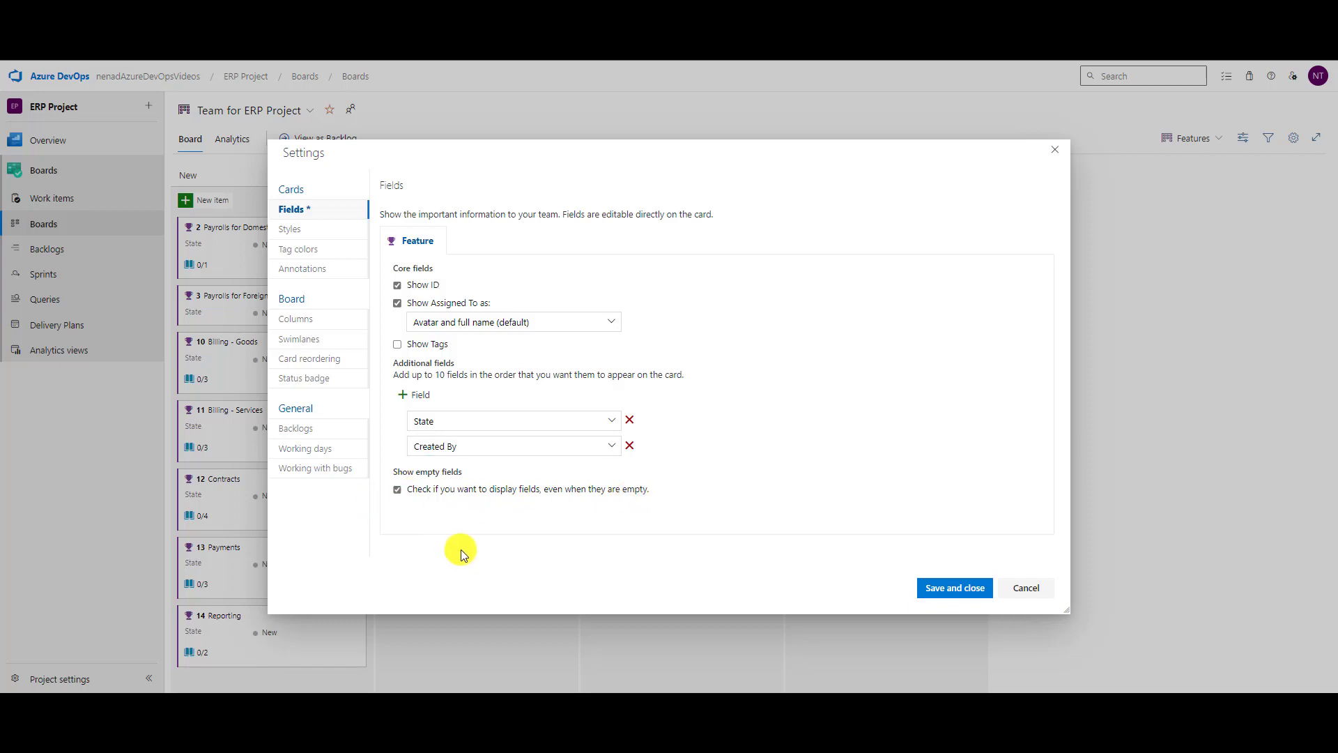
pyautogui.click(398, 490)
pyautogui.click(952, 588)
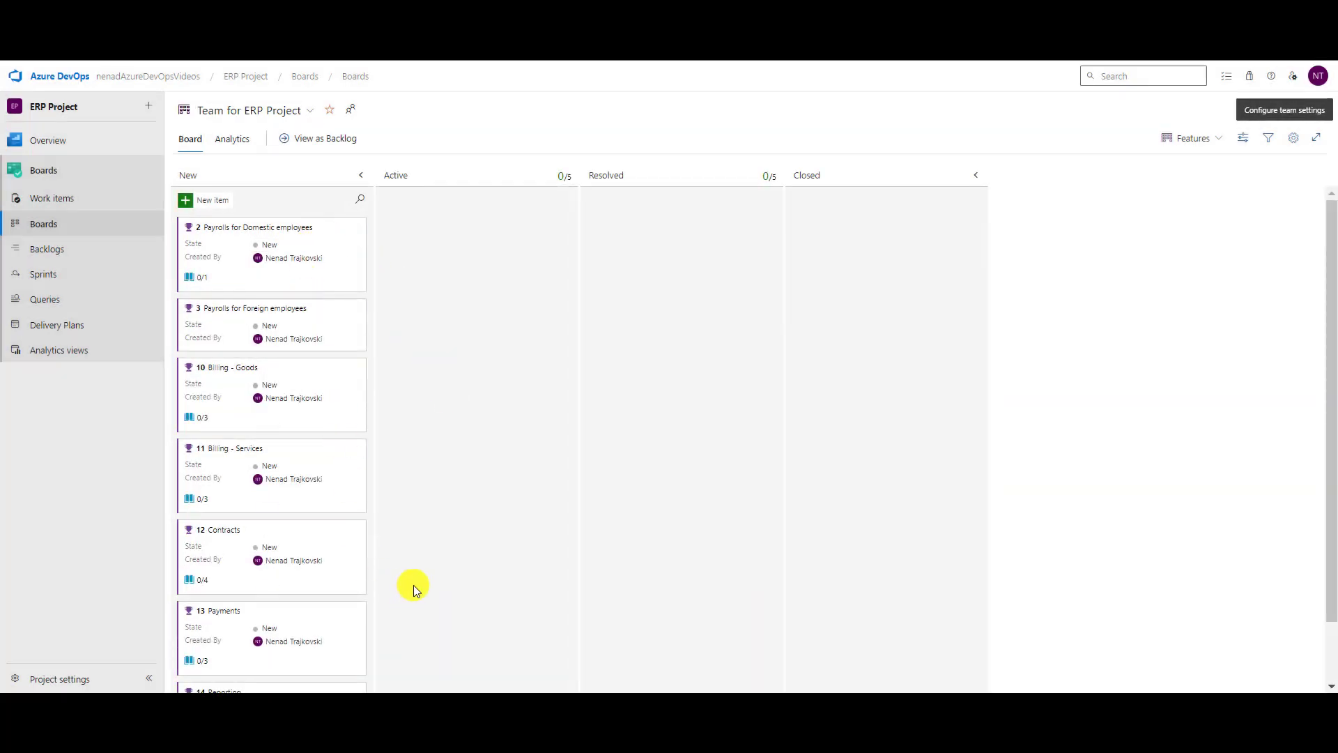
# Switch the board to Stories, check card settings without changes, then return to Epics.
pyautogui.click(1213, 139)
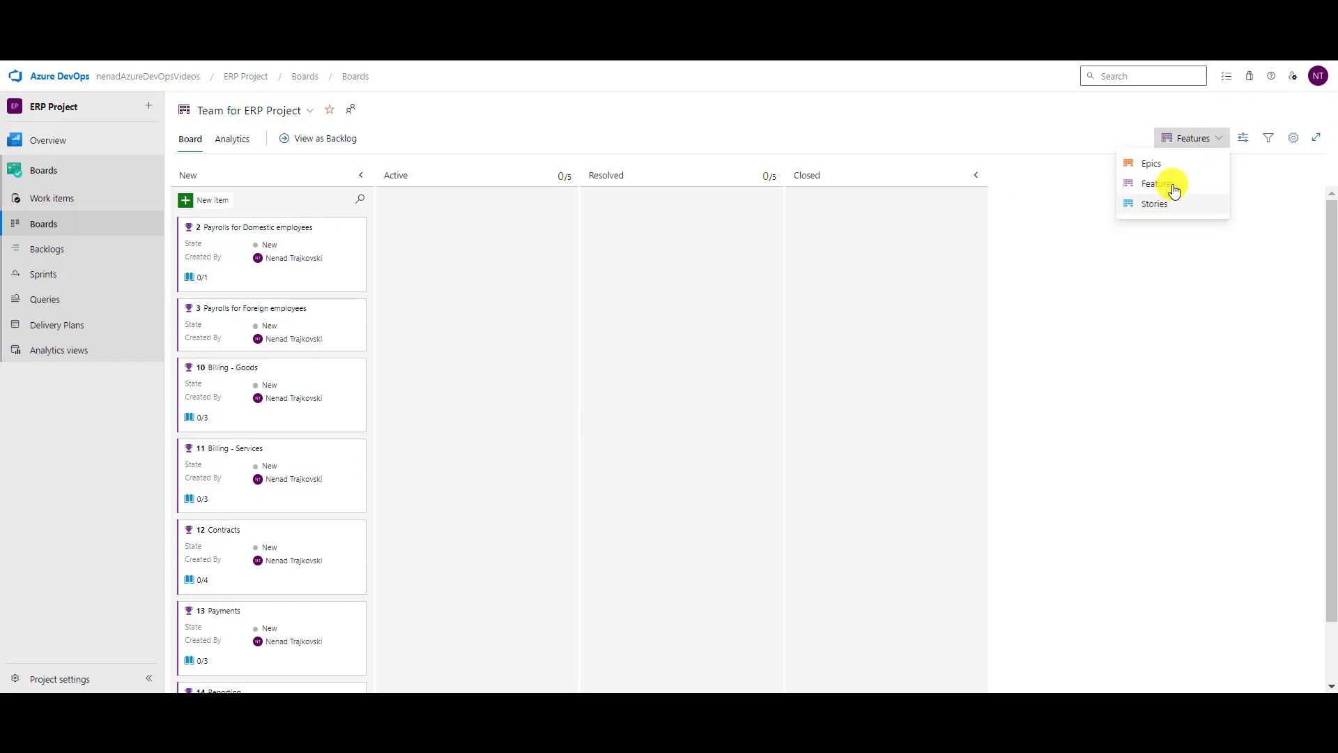
pyautogui.click(1157, 205)
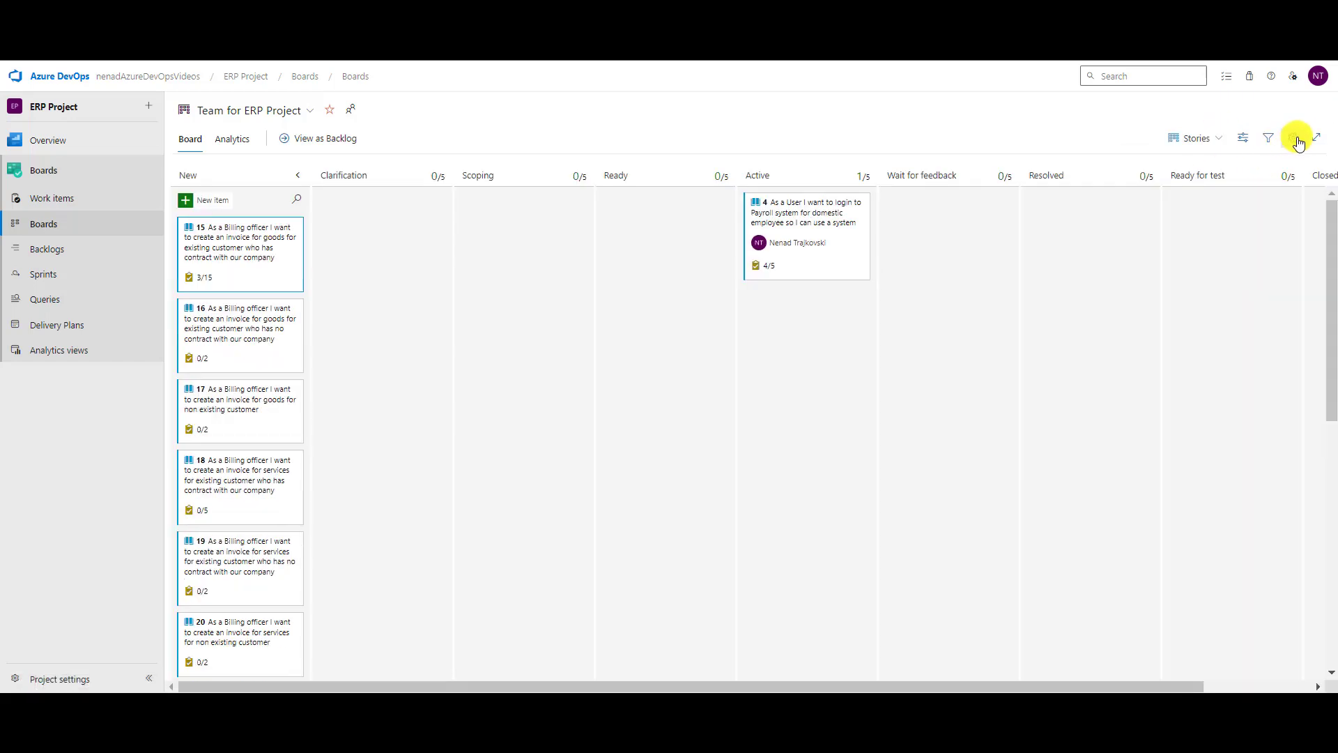
pyautogui.click(1293, 138)
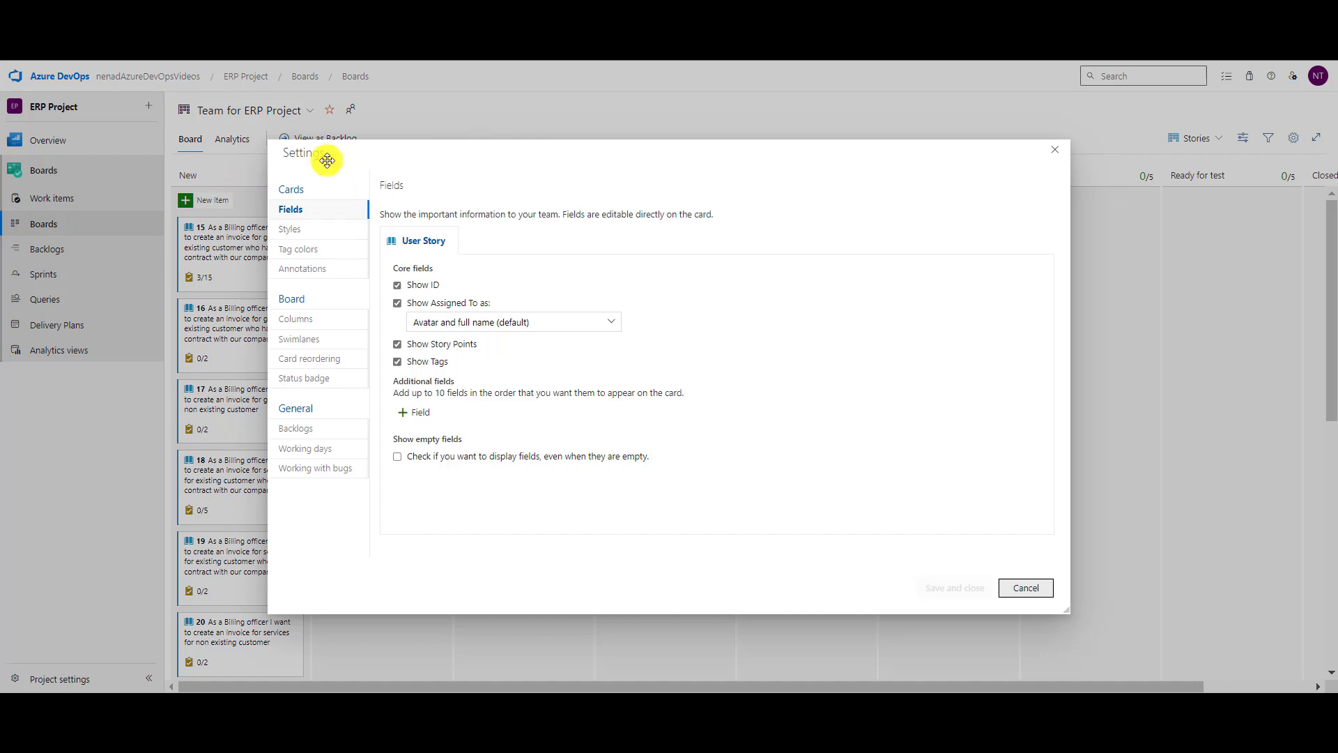
pyautogui.click(1023, 589)
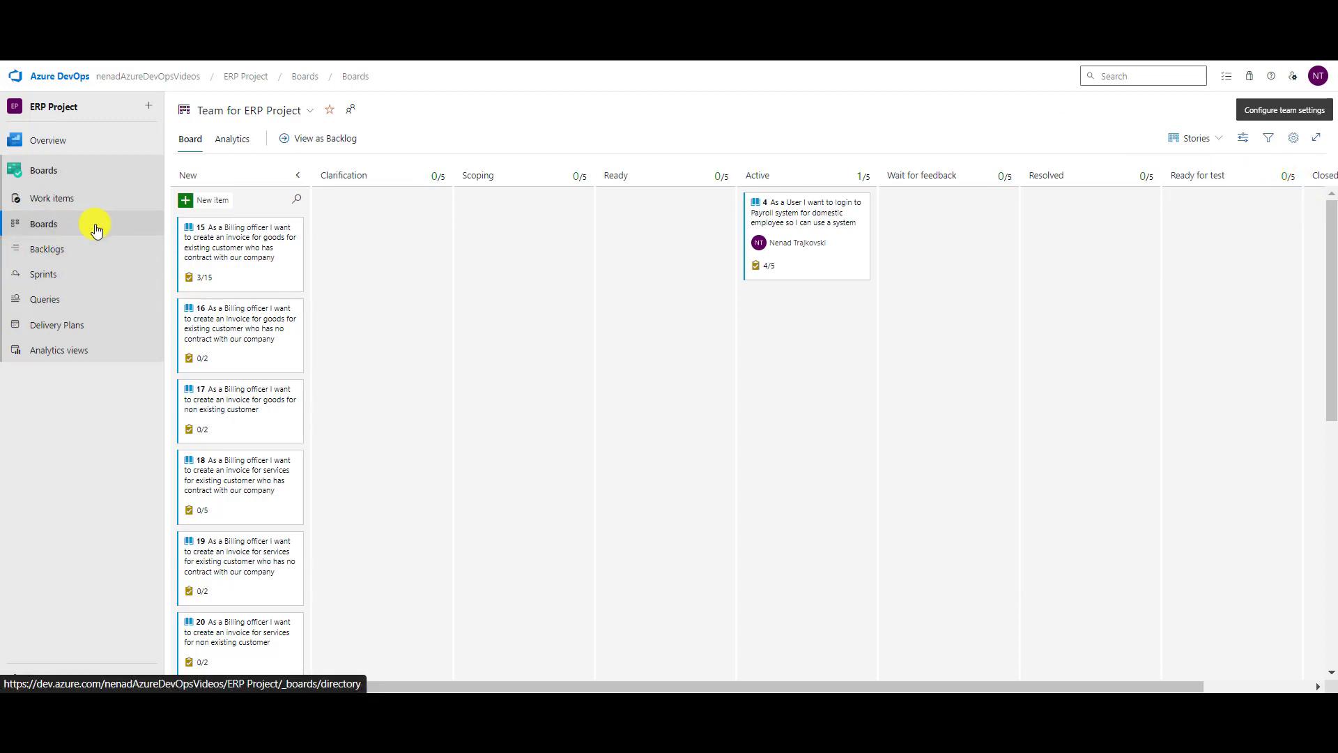
pyautogui.click(1195, 140)
pyautogui.click(1173, 173)
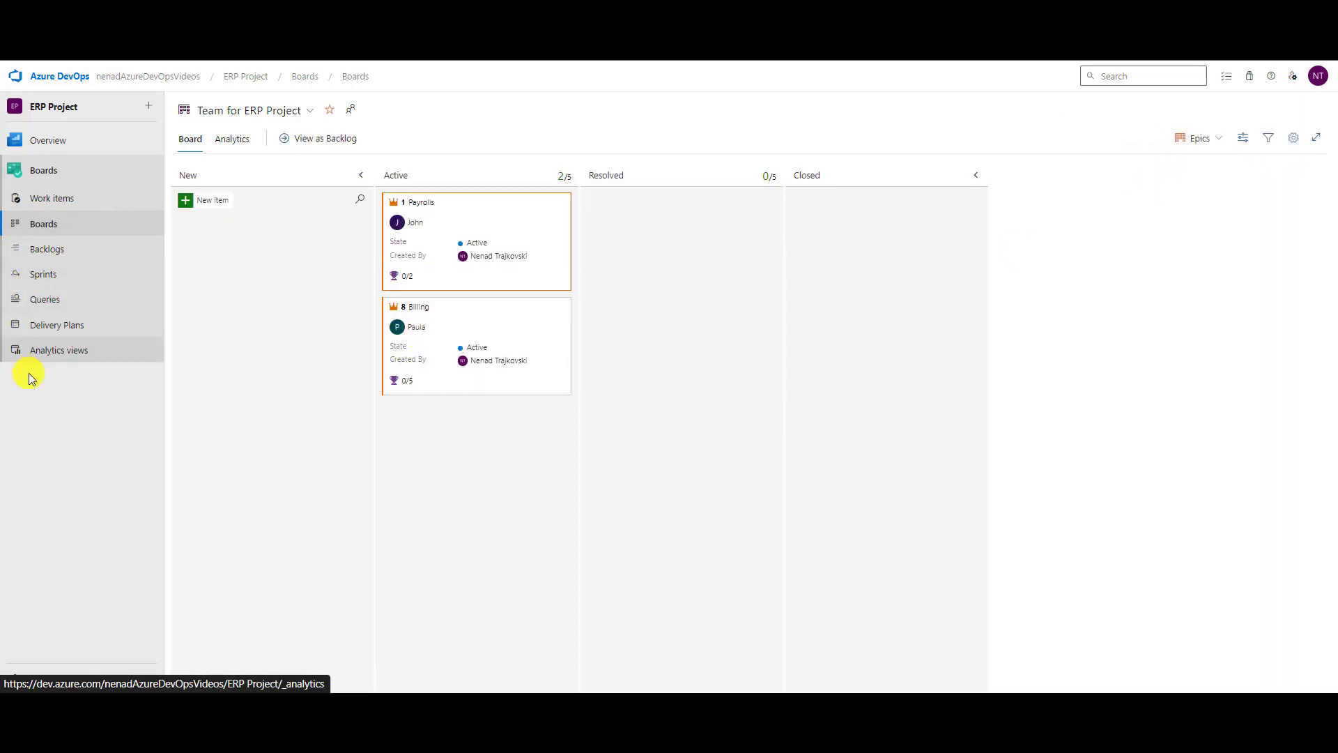
# On the sprint taskboard's card settings, hide tags on user story cards.
pyautogui.click(43, 274)
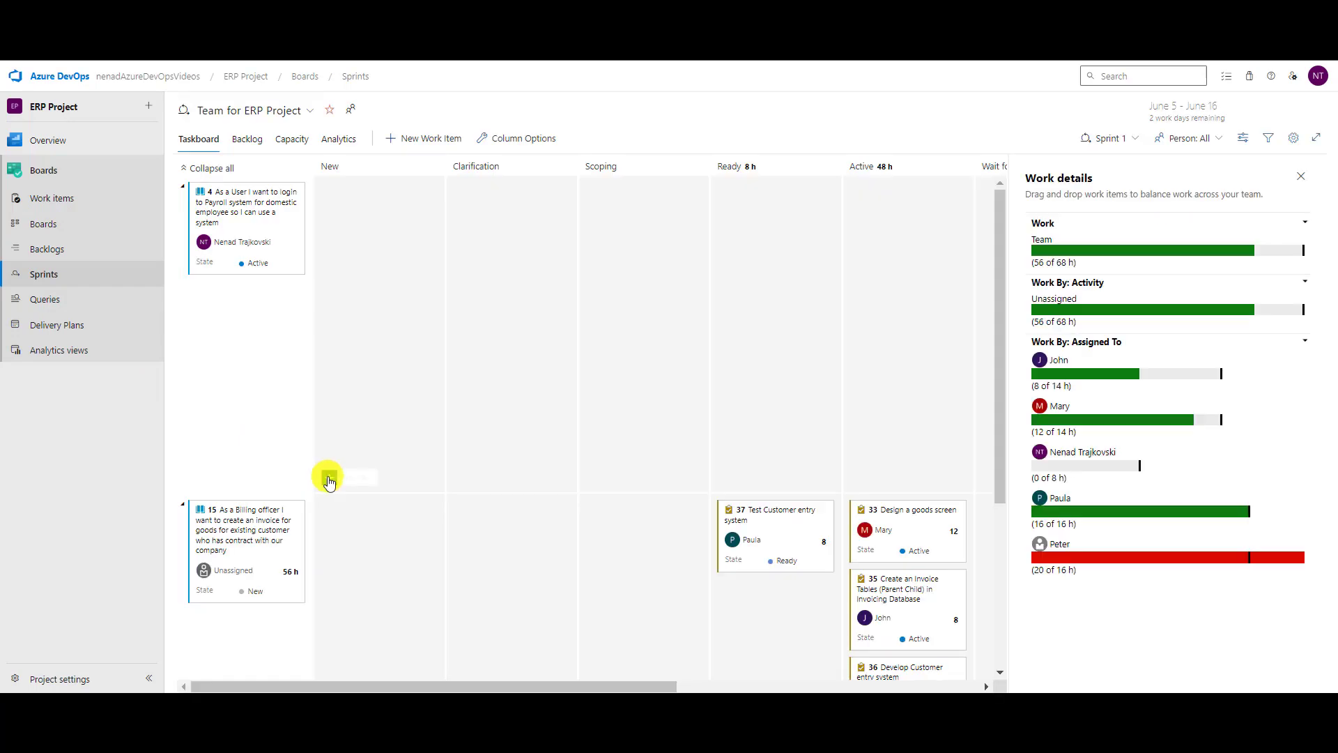
pyautogui.click(1294, 139)
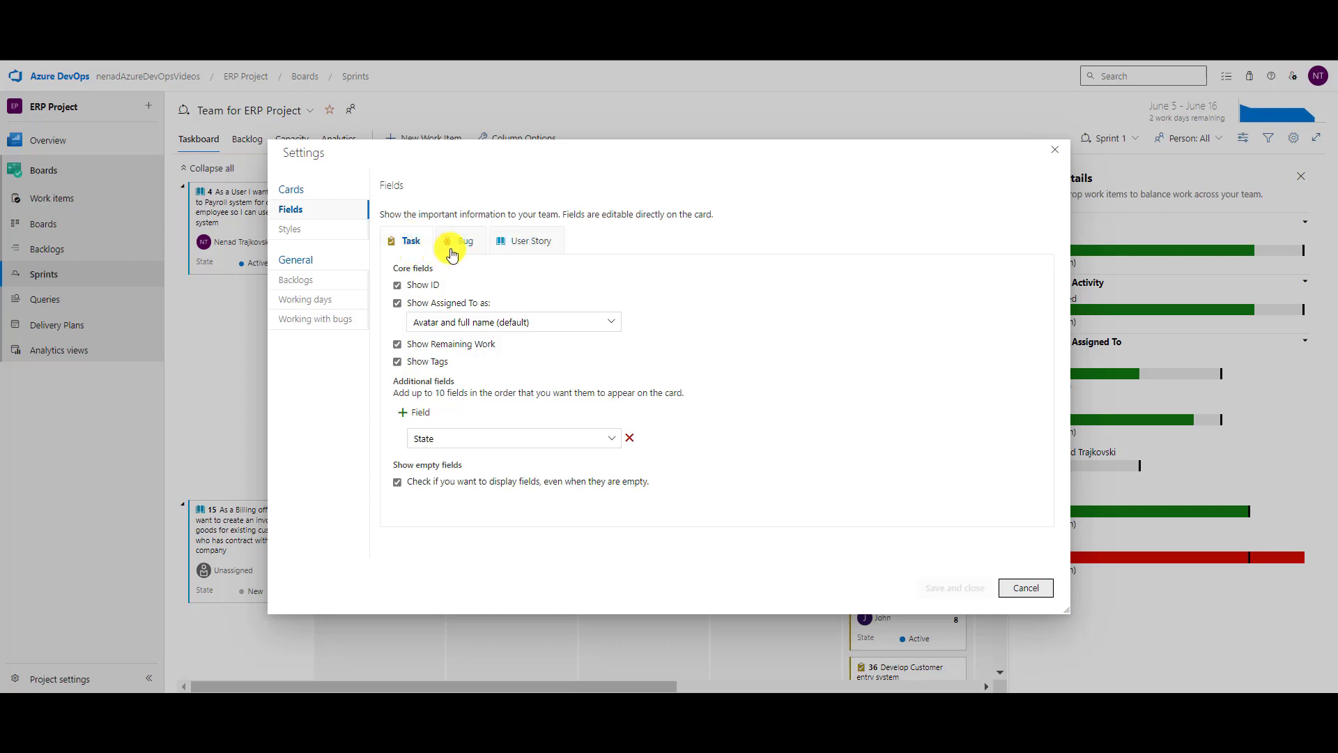
pyautogui.click(516, 250)
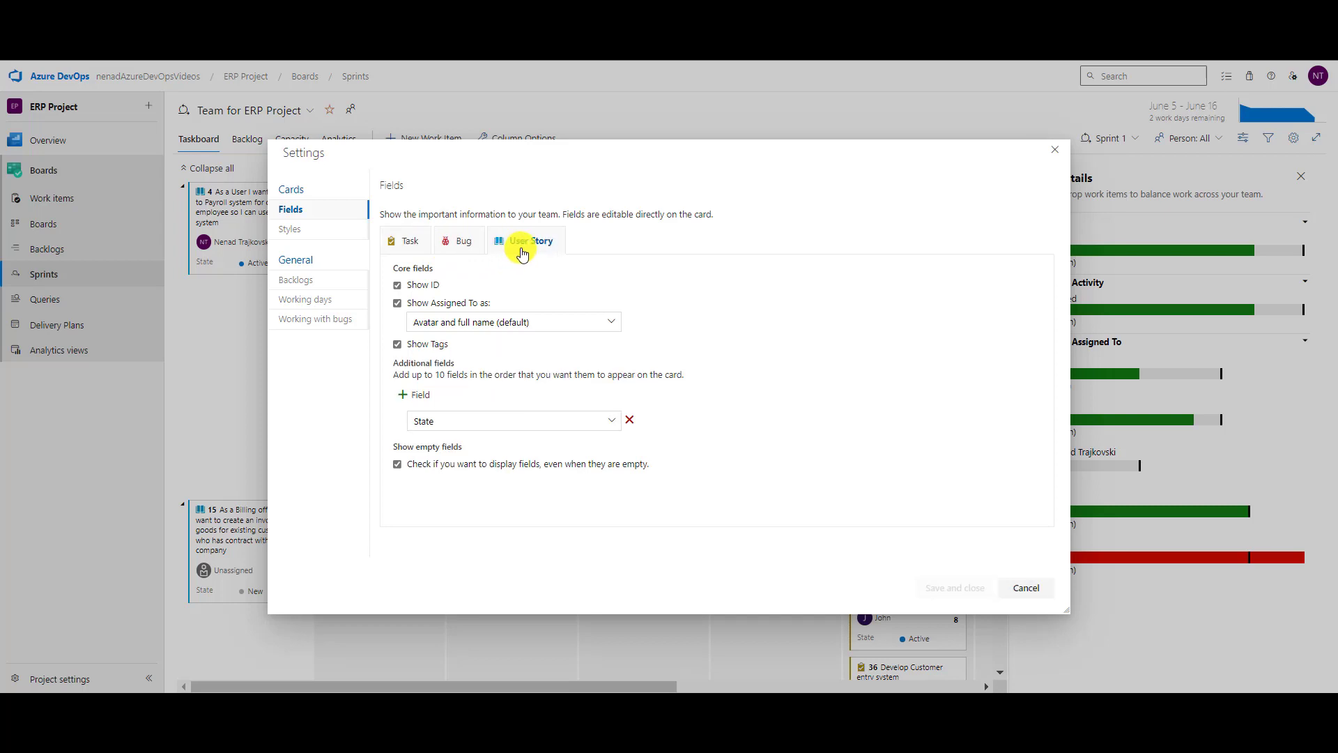
pyautogui.click(398, 346)
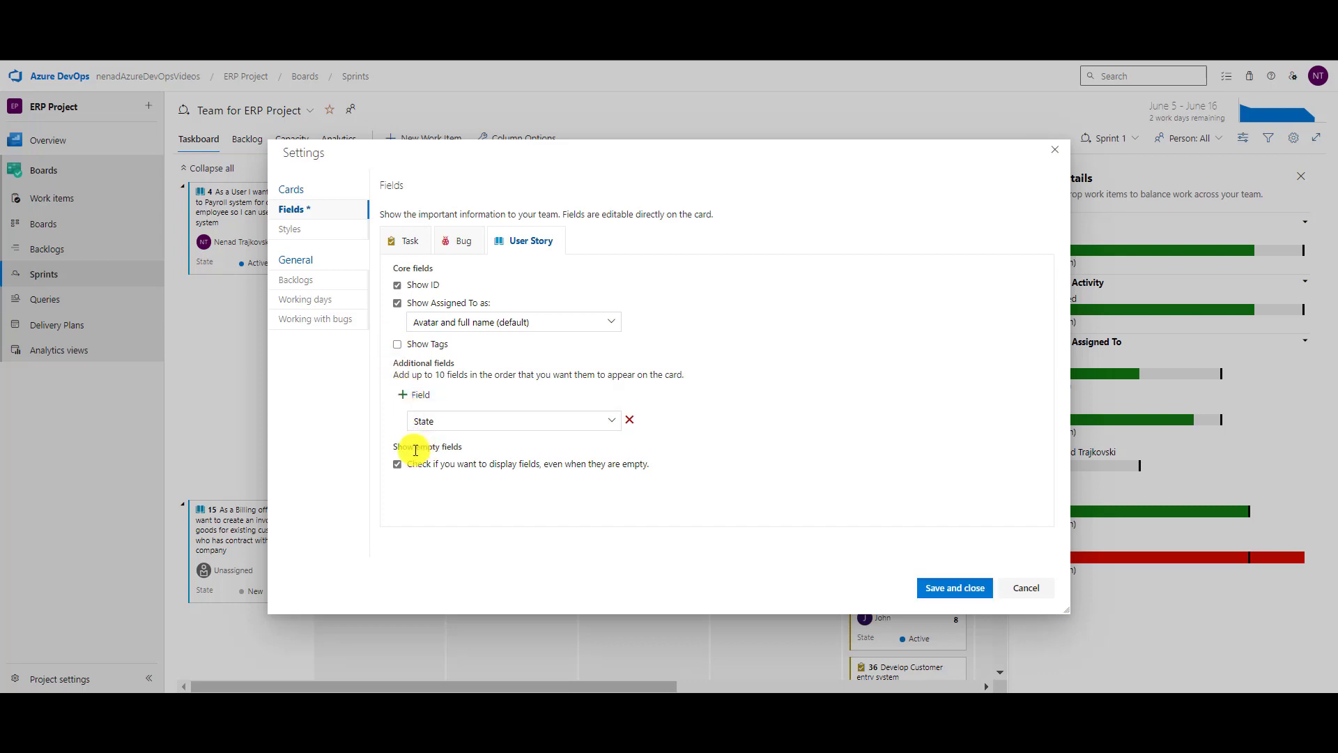
# Add Created By and Iteration Path fields to user story cards and save.
pyautogui.click(417, 395)
pyautogui.click(527, 440)
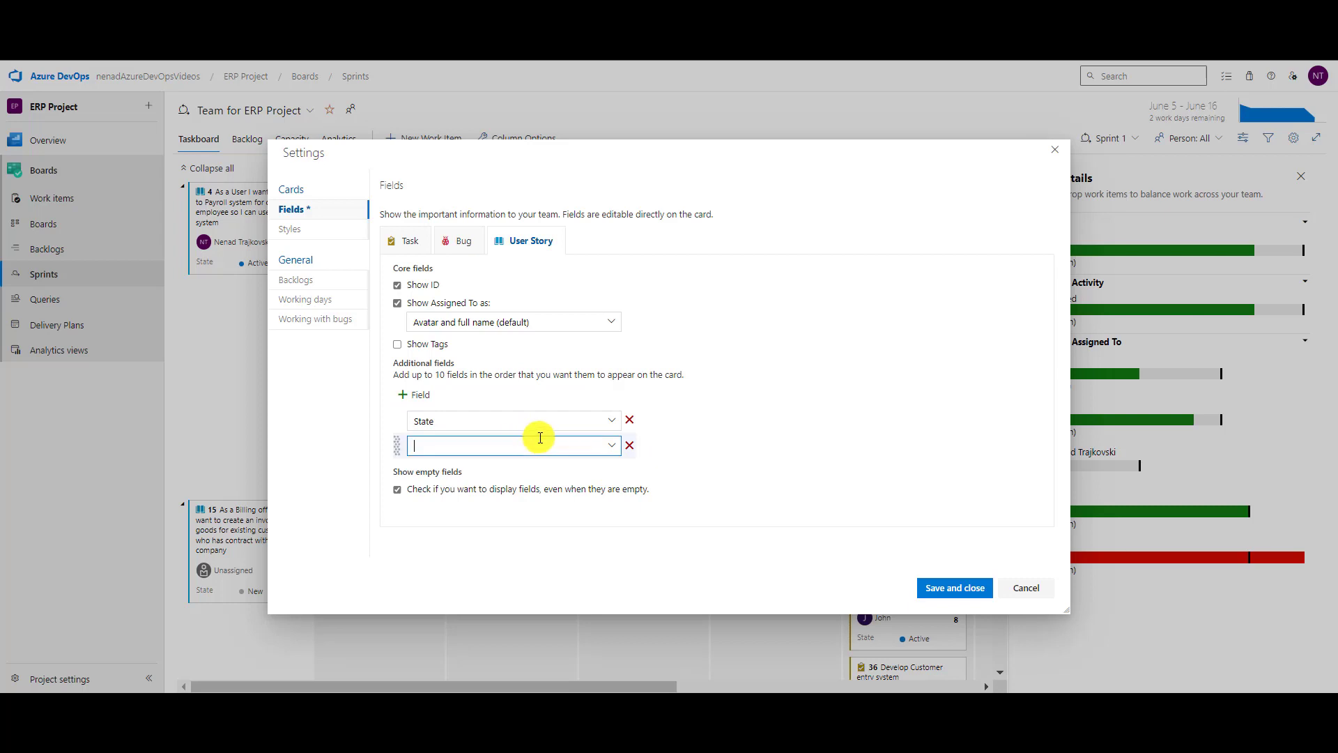
pyautogui.write('Created By')
pyautogui.press('Tab')
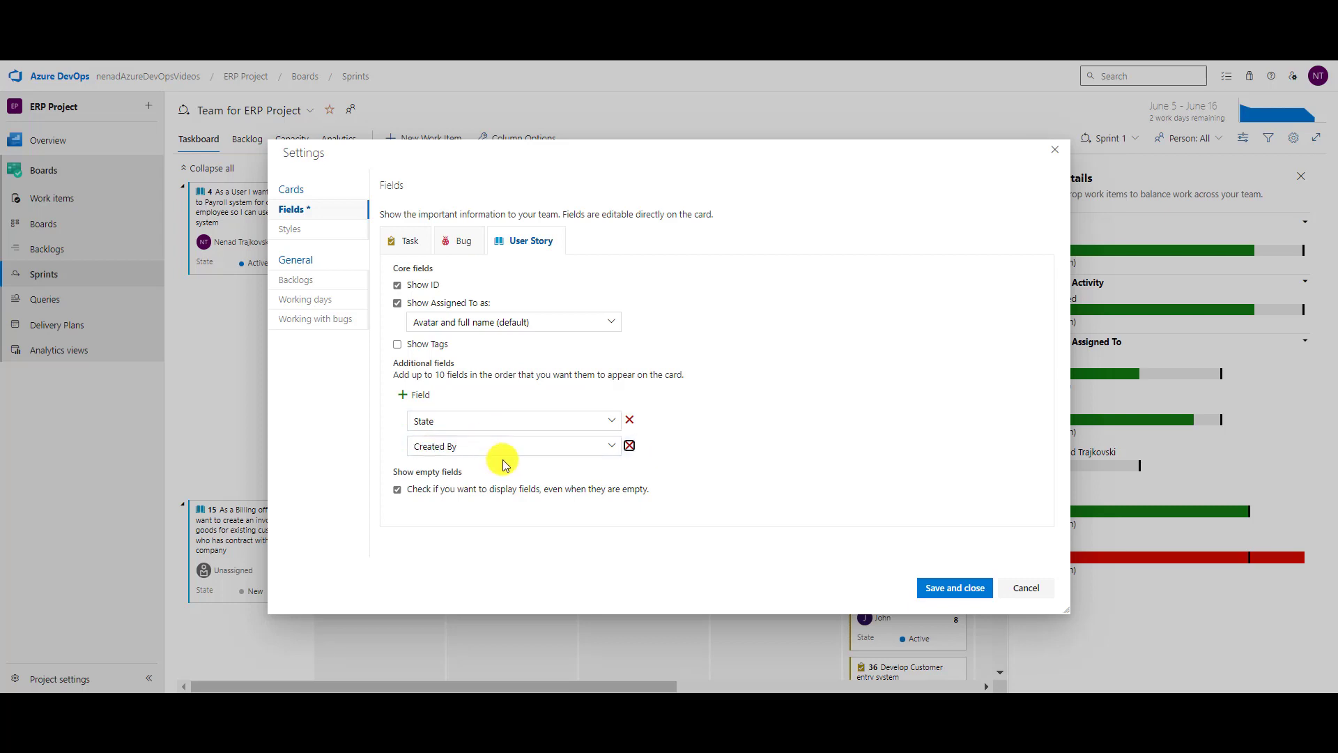
pyautogui.click(418, 395)
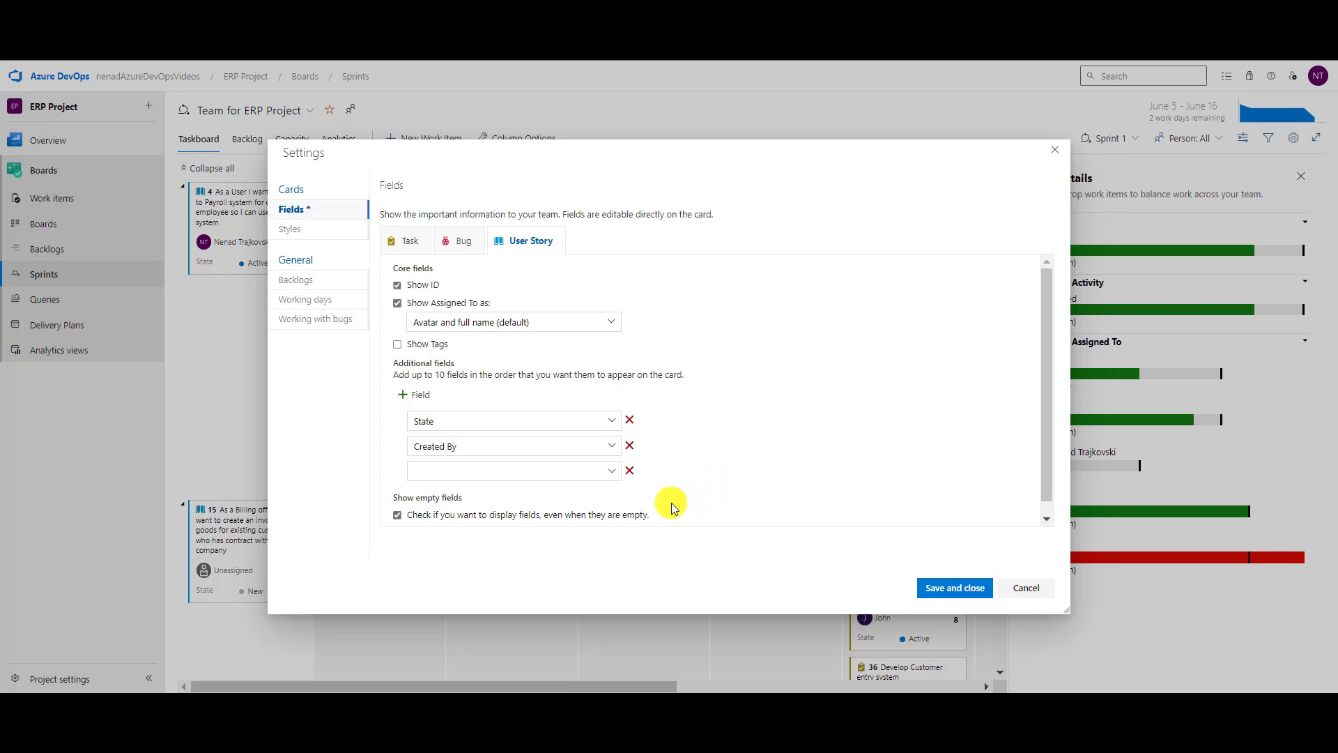
pyautogui.click(514, 469)
pyautogui.write('Iteration Path')
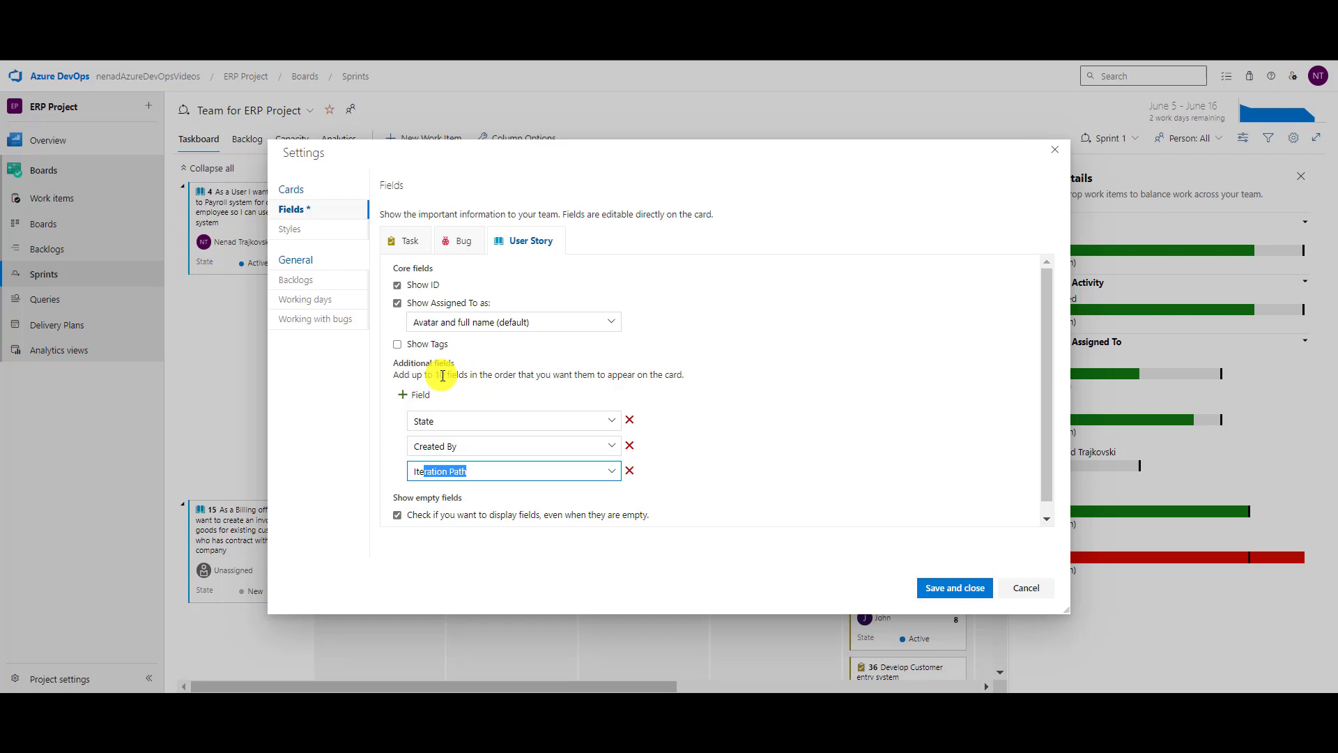
pyautogui.click(943, 594)
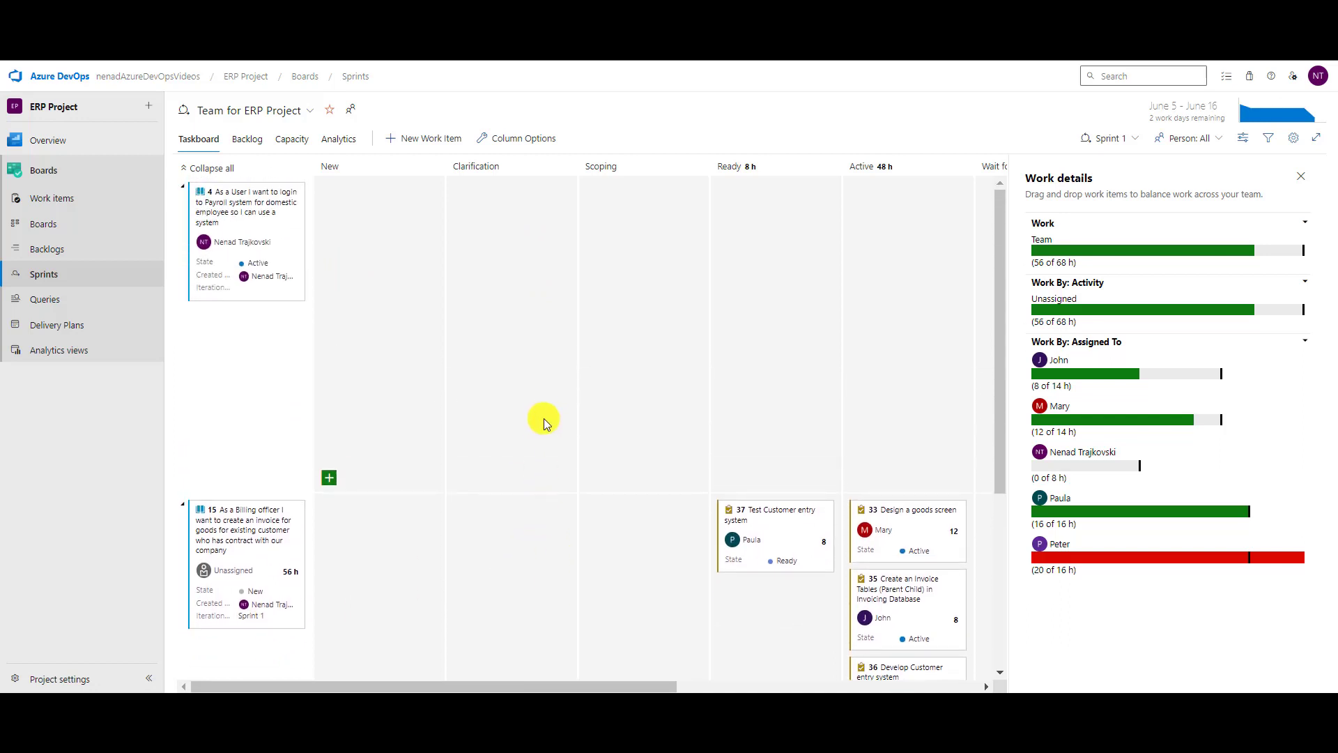
# Hide tags on bug cards and add the Severity field, then save.
pyautogui.click(1291, 142)
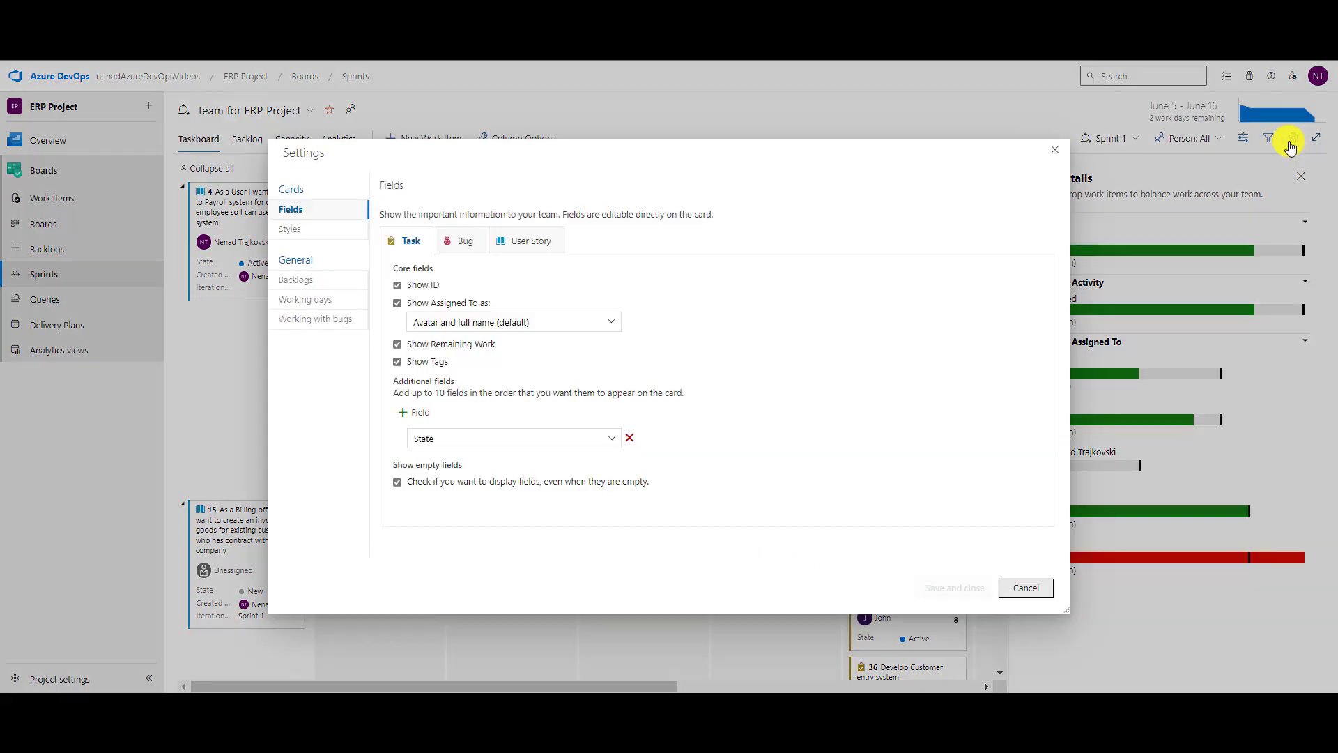
pyautogui.click(460, 243)
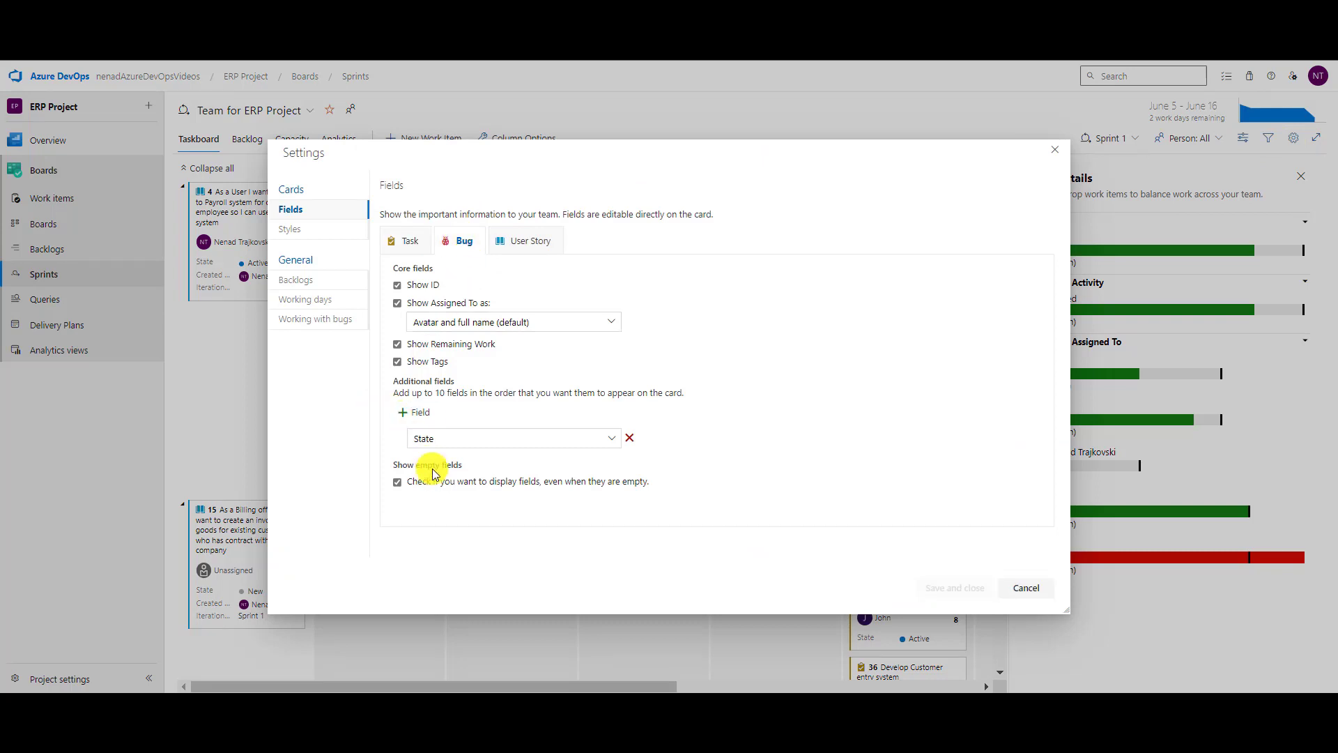
pyautogui.click(398, 363)
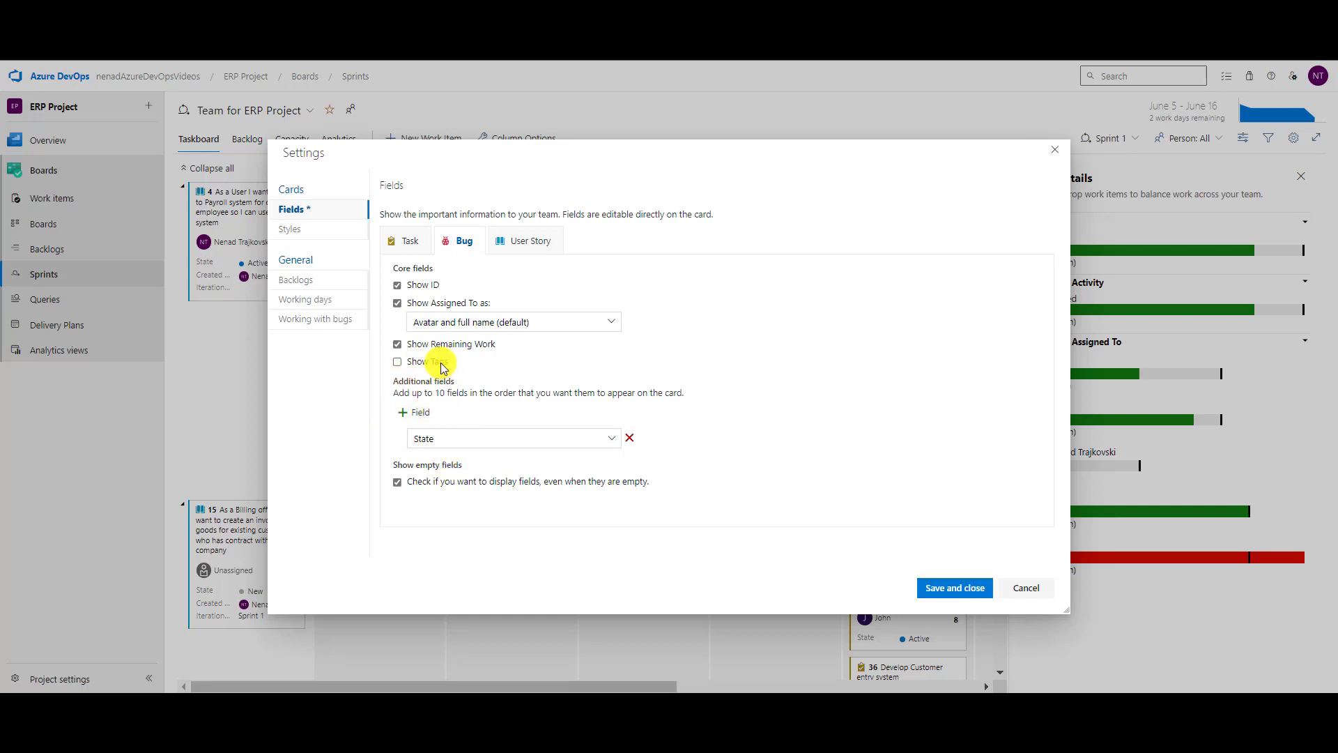
pyautogui.click(416, 412)
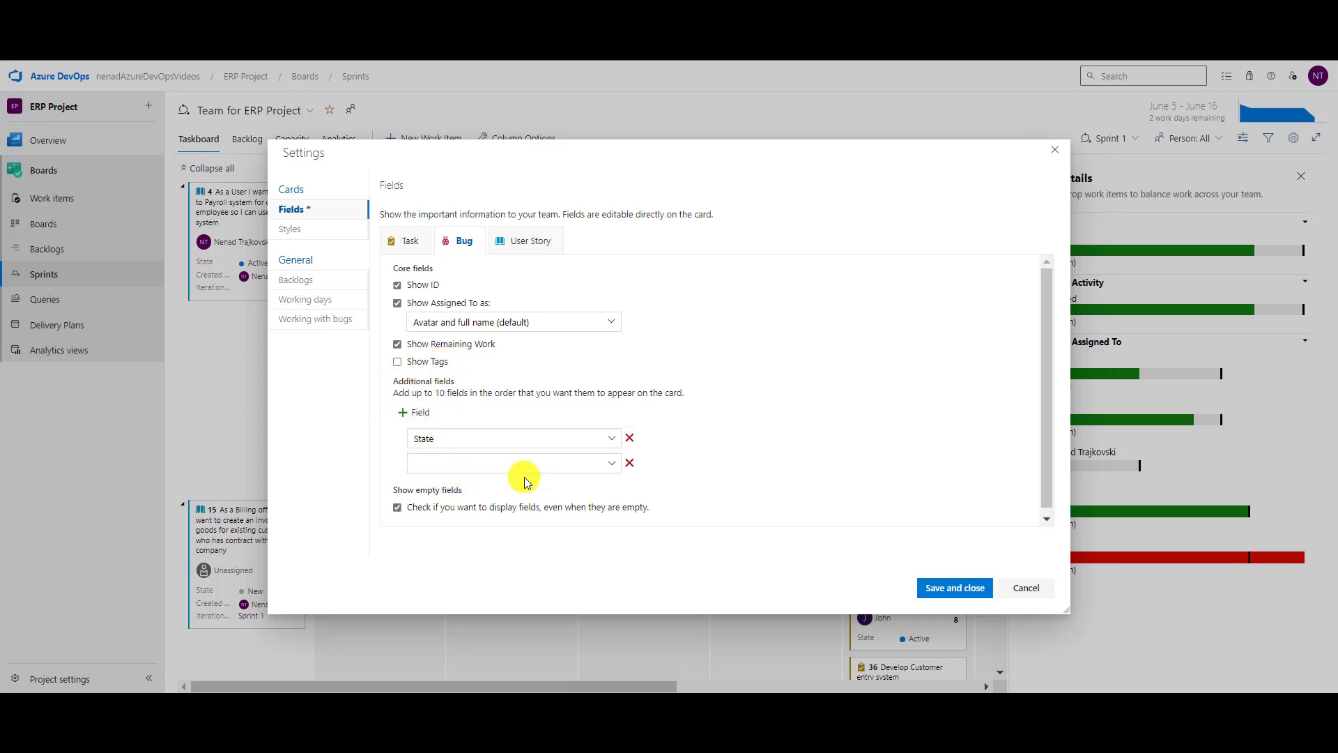
pyautogui.click(531, 462)
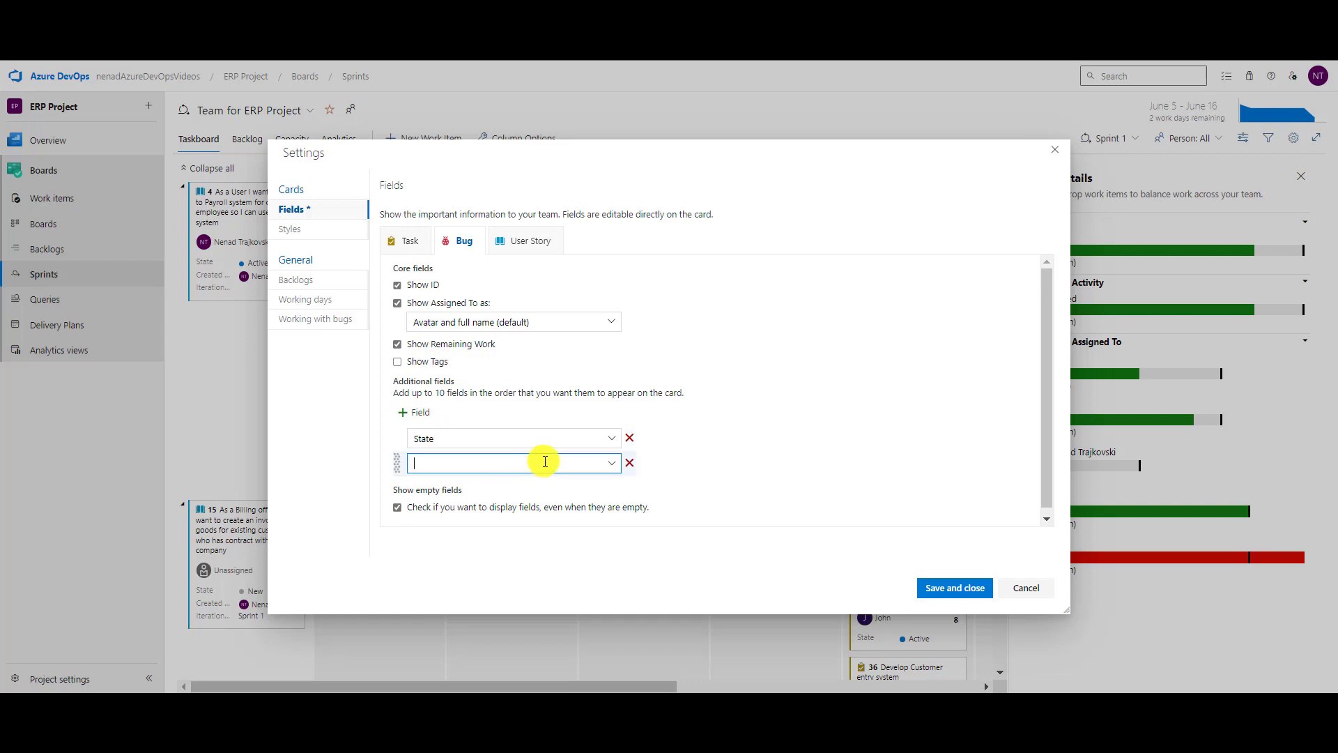
pyautogui.write('Sve')
pyautogui.write('everity')
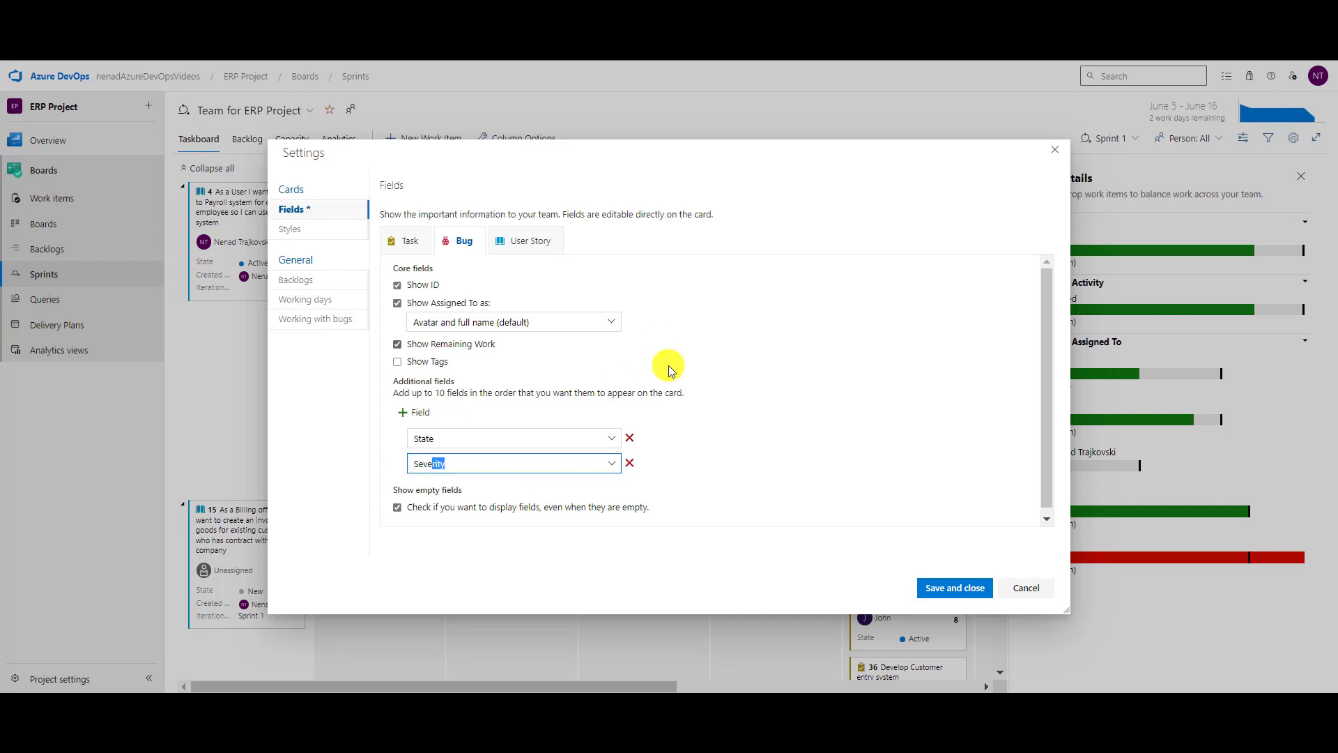
pyautogui.click(930, 587)
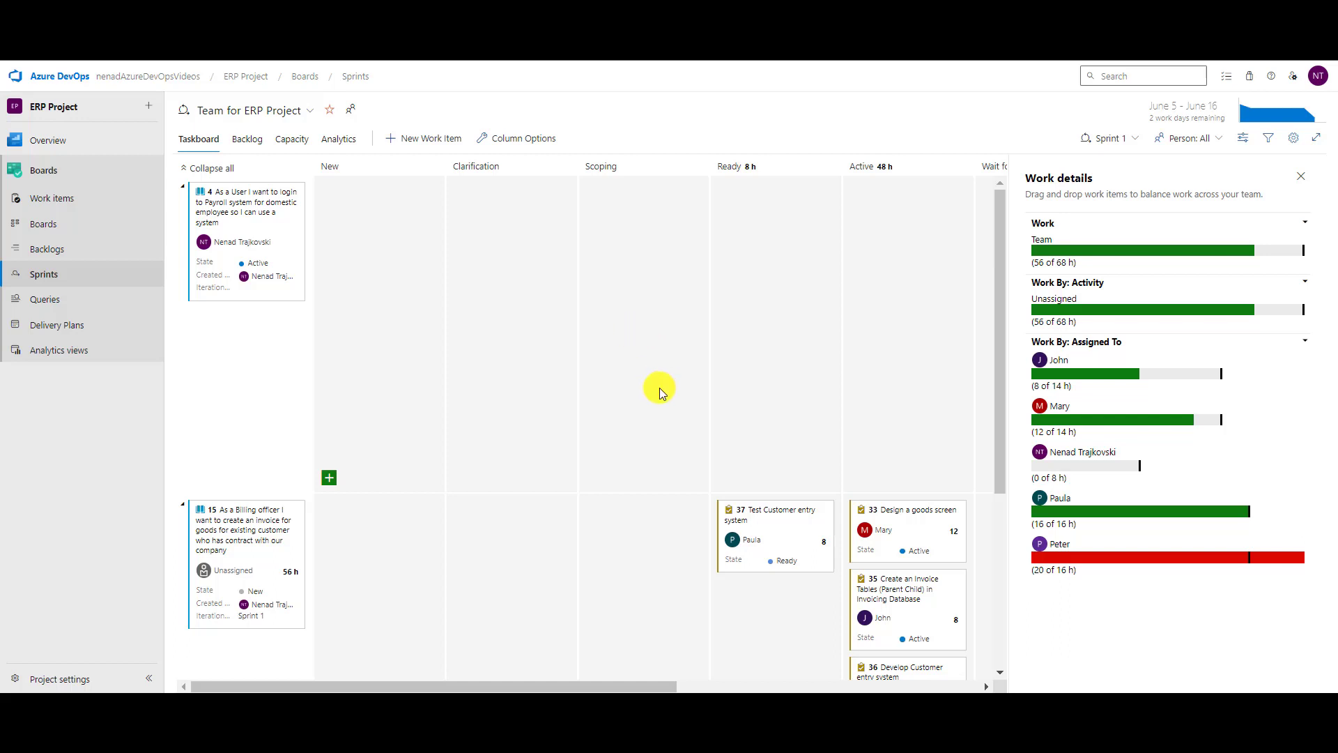
# Hide tags on task cards and add the Original Estimate field.
pyautogui.click(1293, 138)
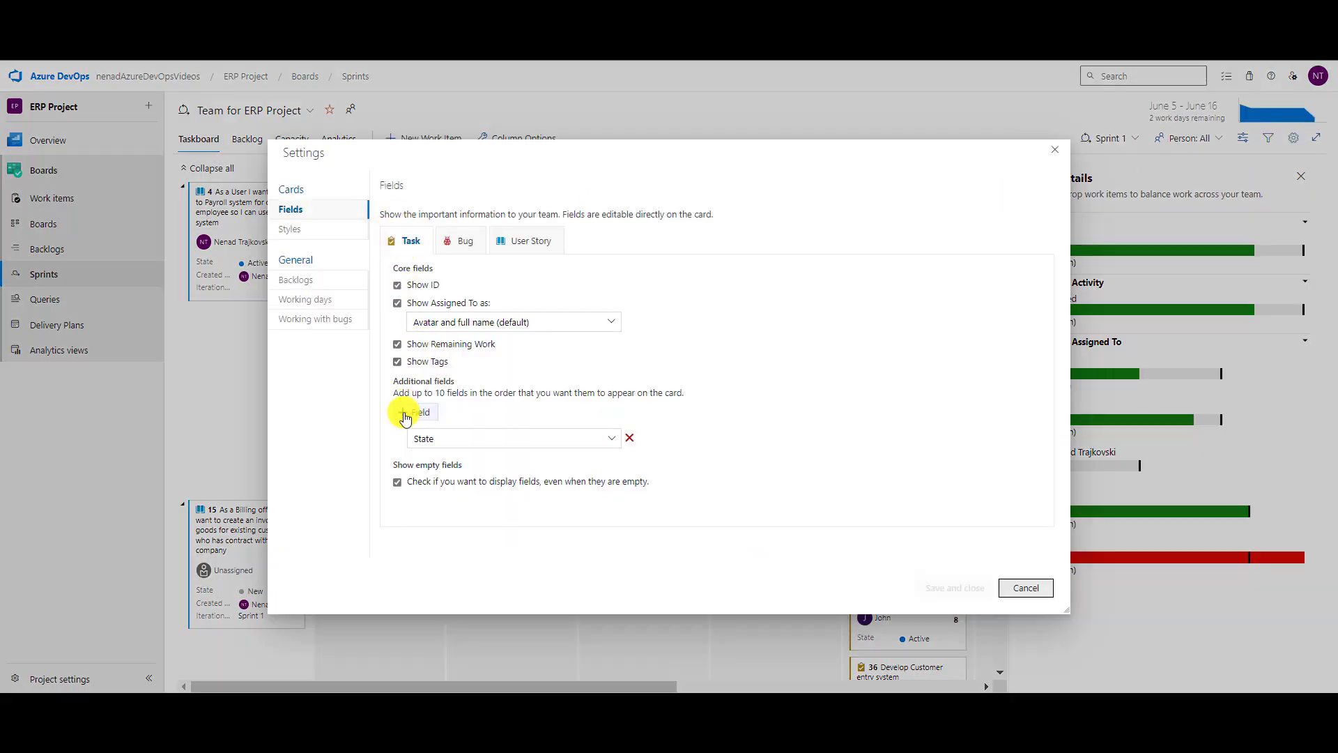
pyautogui.click(399, 363)
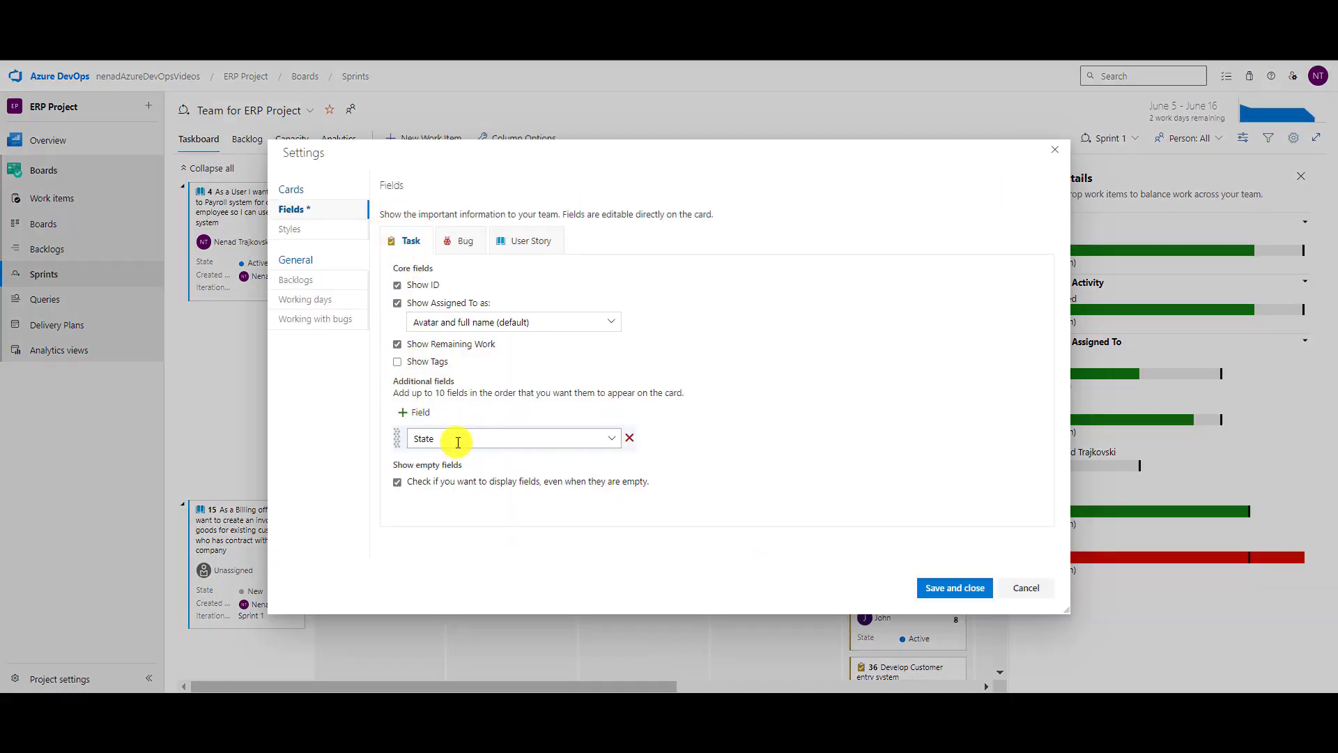
pyautogui.click(430, 413)
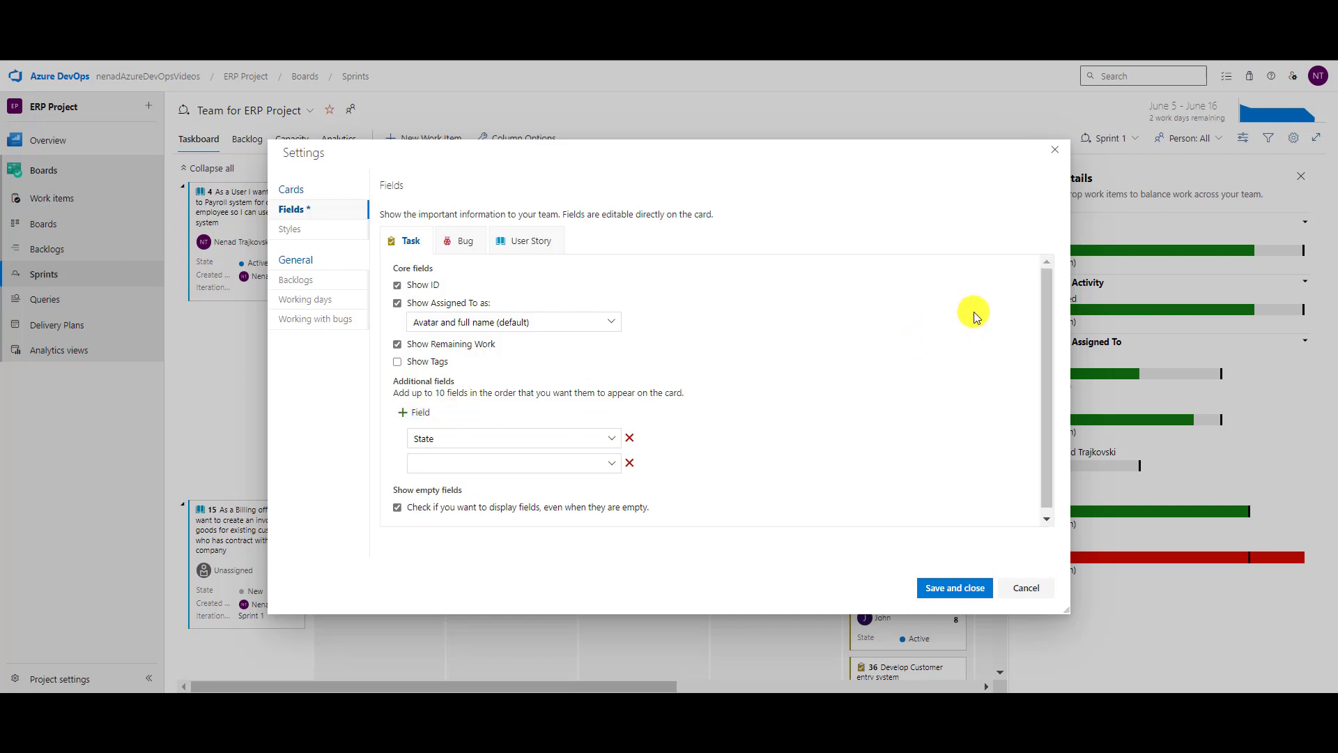
pyautogui.click(1113, 254)
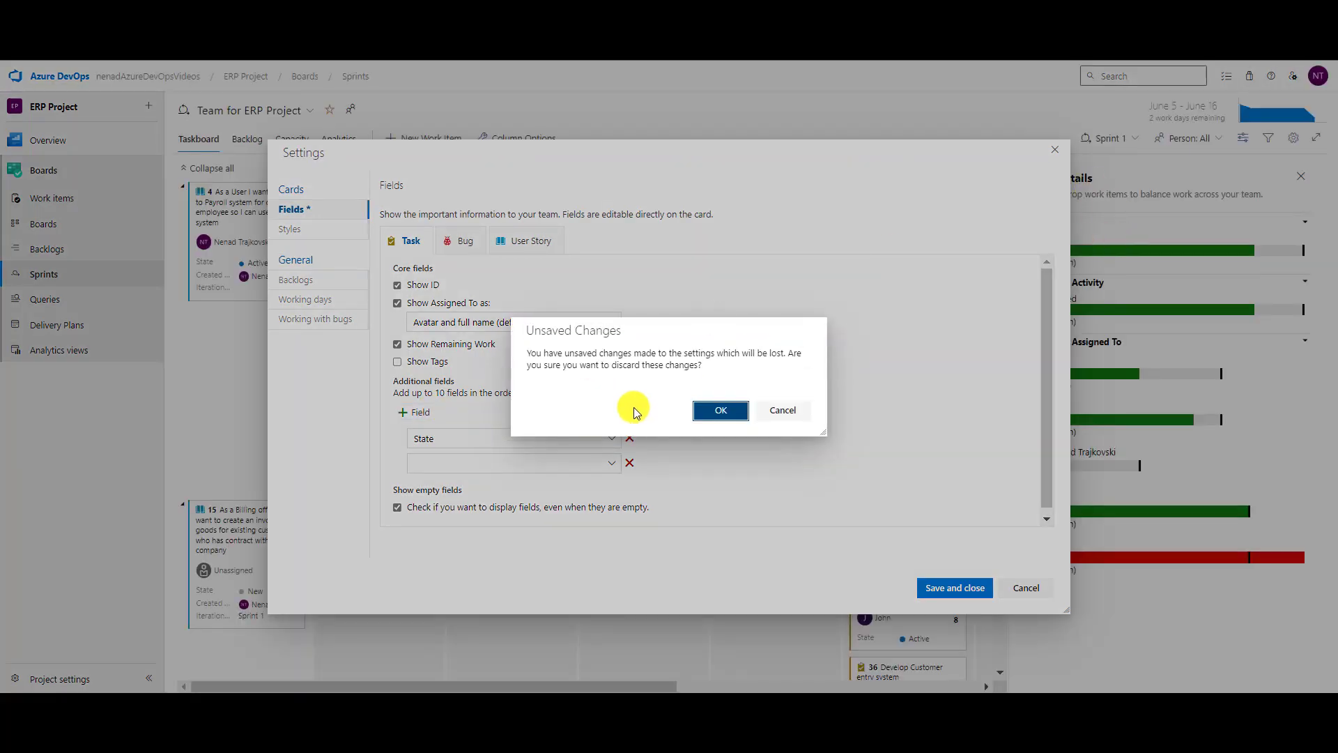
pyautogui.click(788, 411)
pyautogui.click(514, 463)
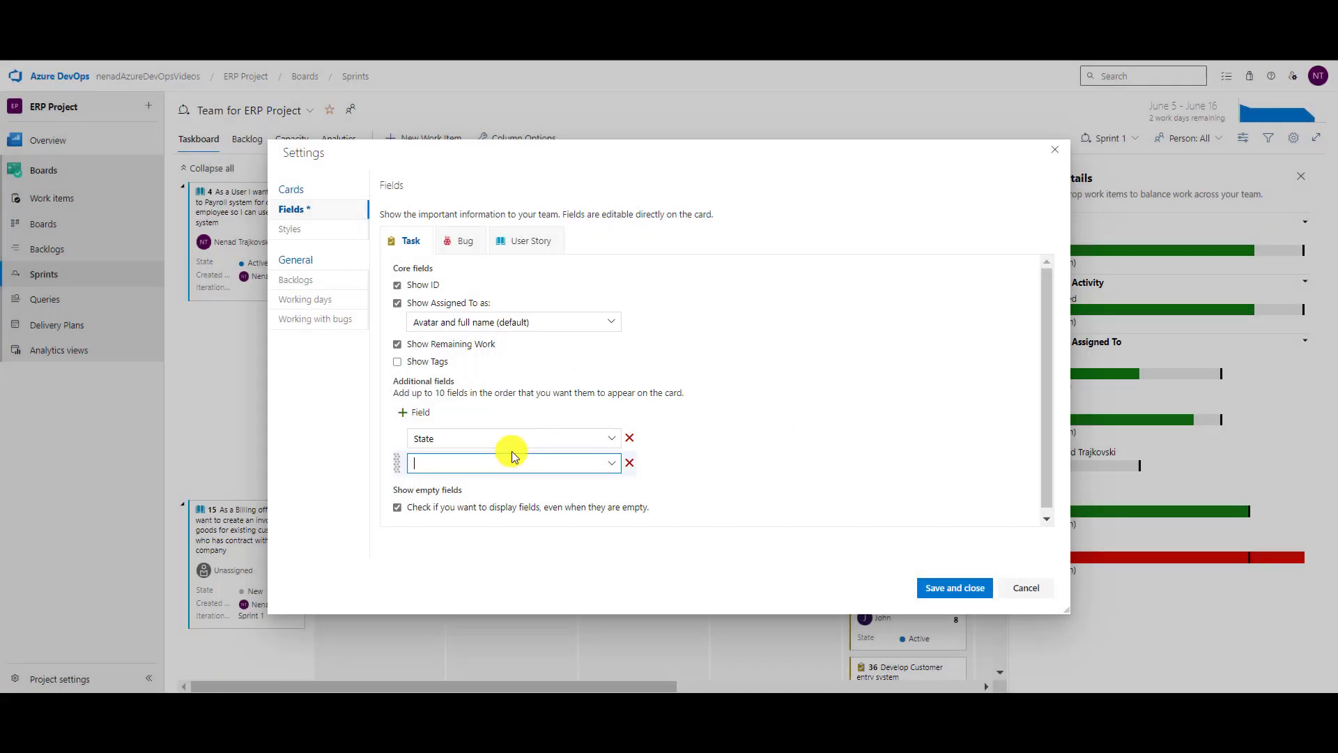
pyautogui.write('Or')
# Add Completed Work to task cards, remove the empty extra field row, and save.
pyautogui.click(417, 412)
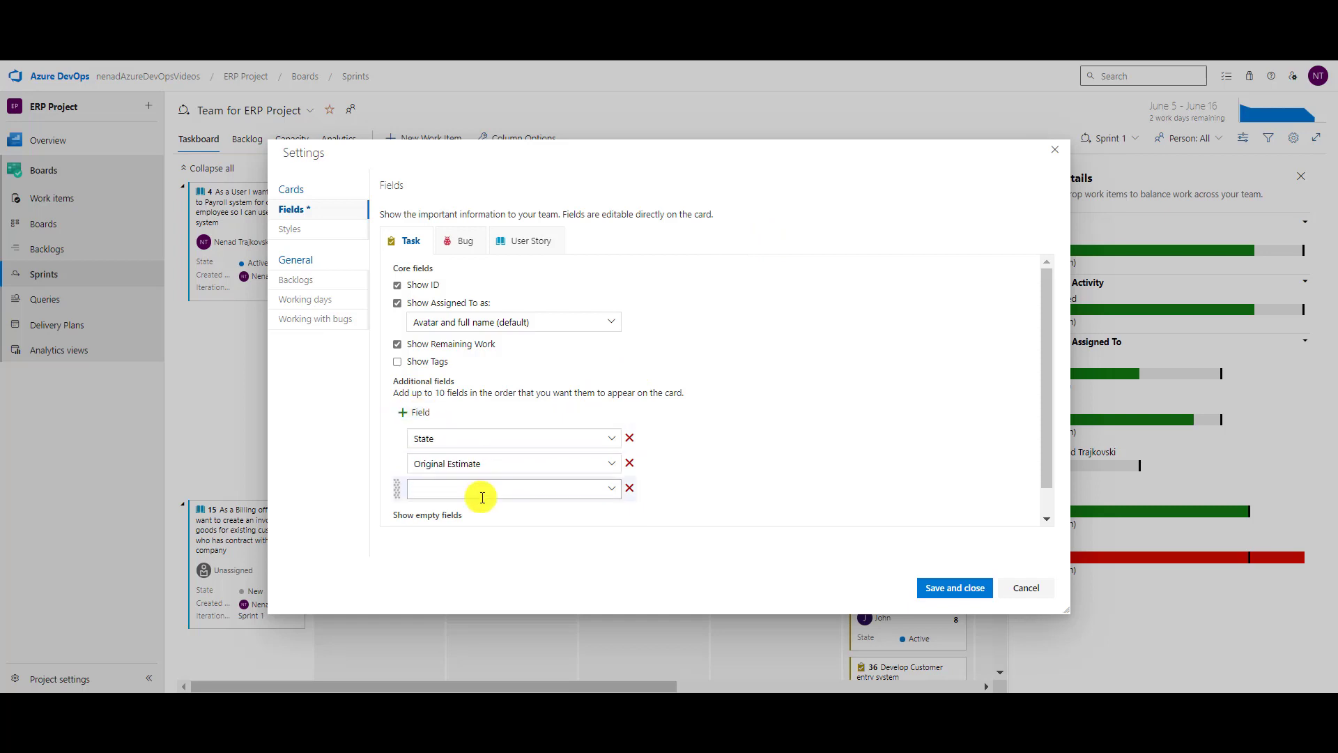
pyautogui.click(483, 488)
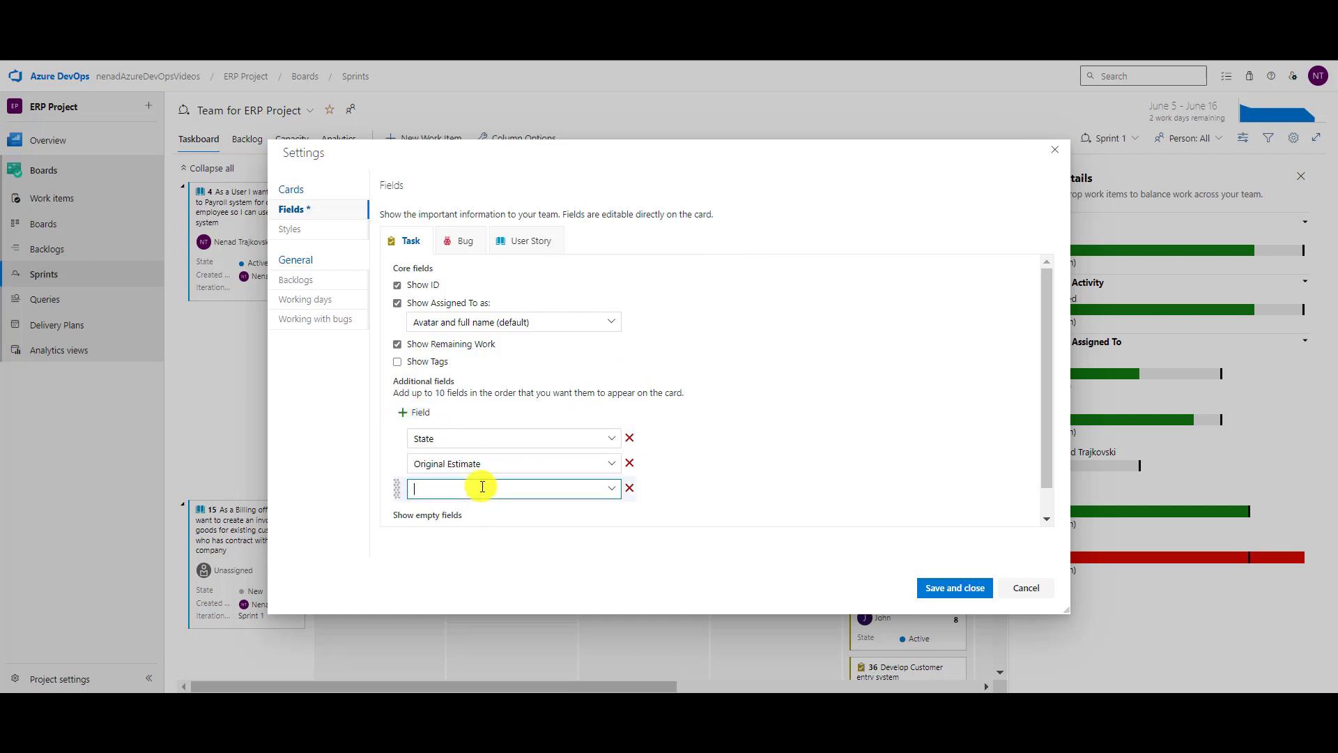
pyautogui.write('Completed Work')
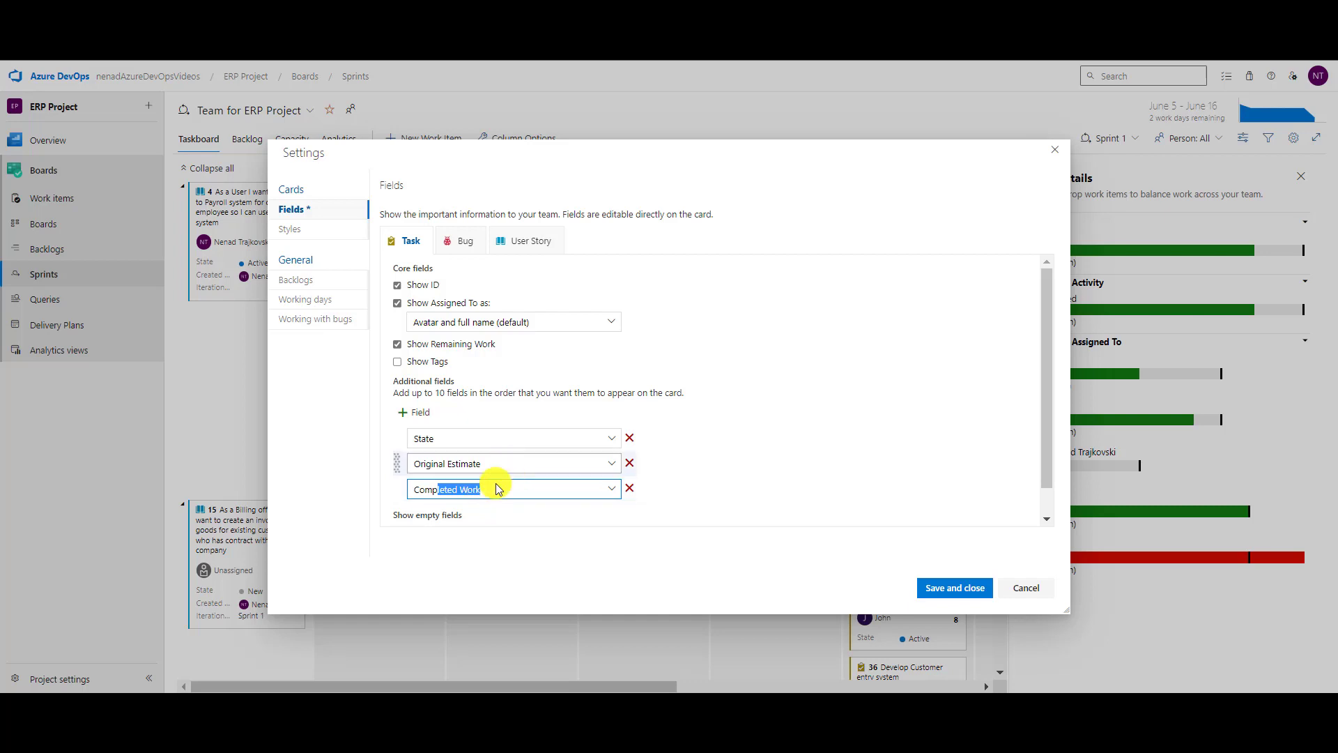
pyautogui.click(421, 412)
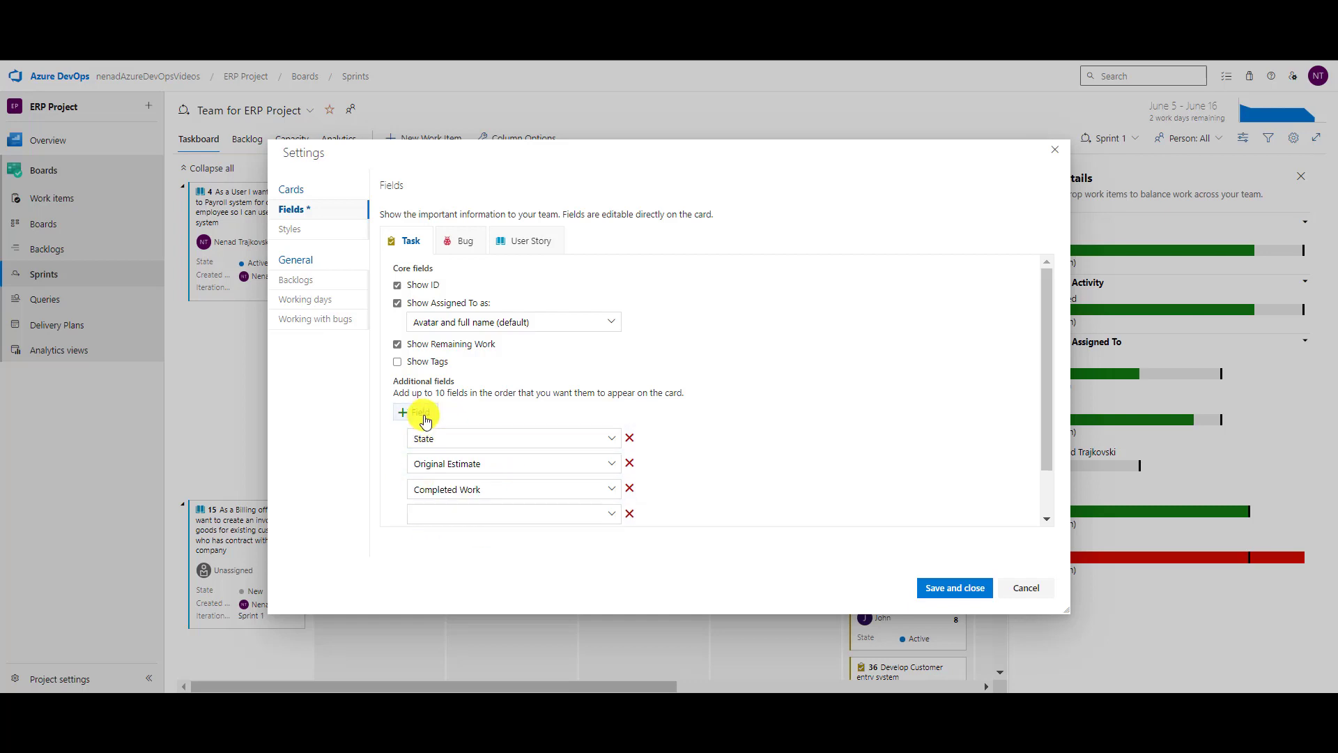
pyautogui.scroll(-1, 803, 408)
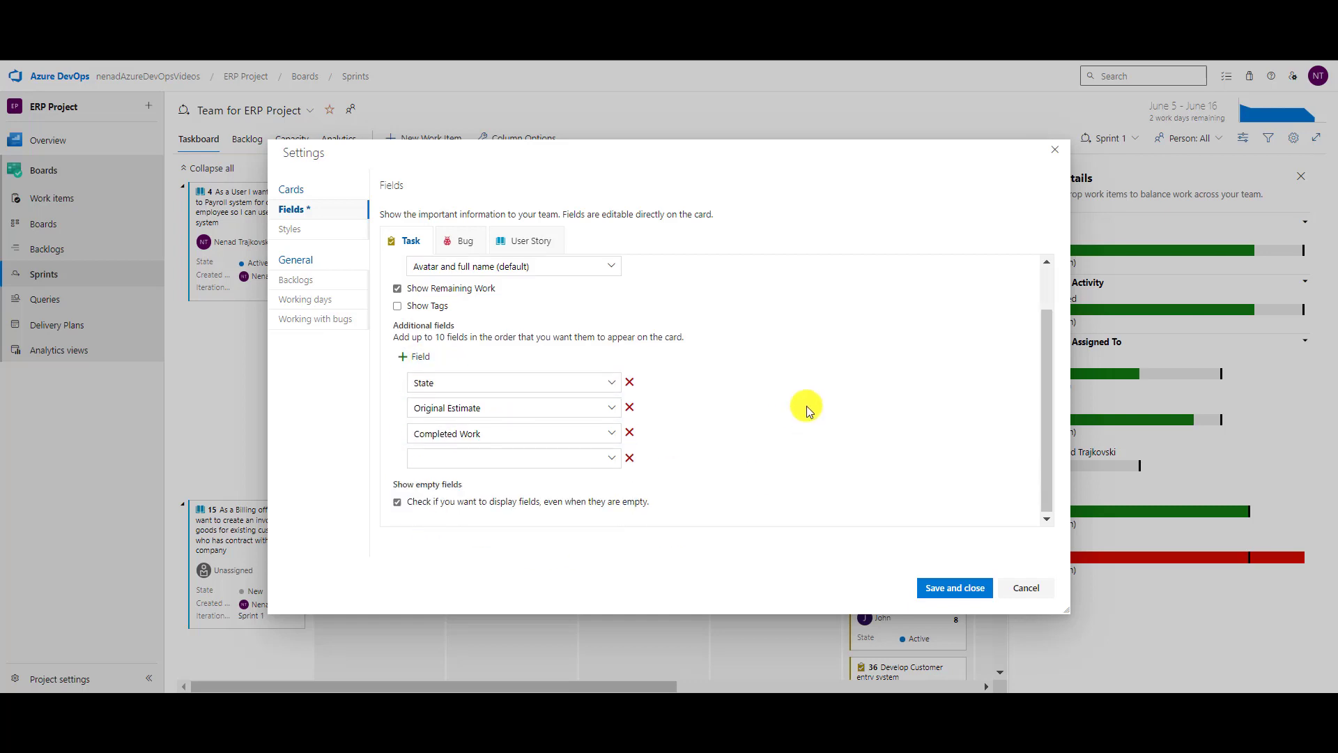
pyautogui.click(613, 460)
pyautogui.scroll(-8, 568, 481)
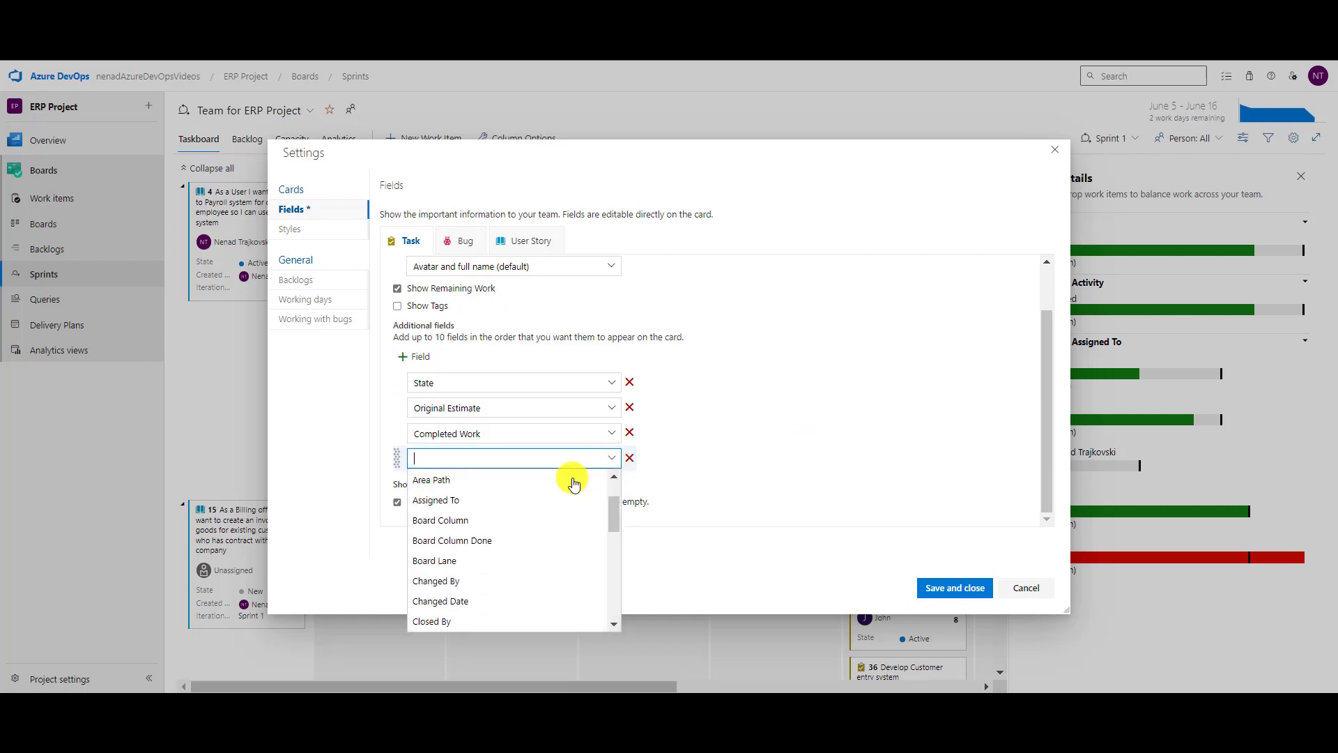
pyautogui.scroll(8, 567, 541)
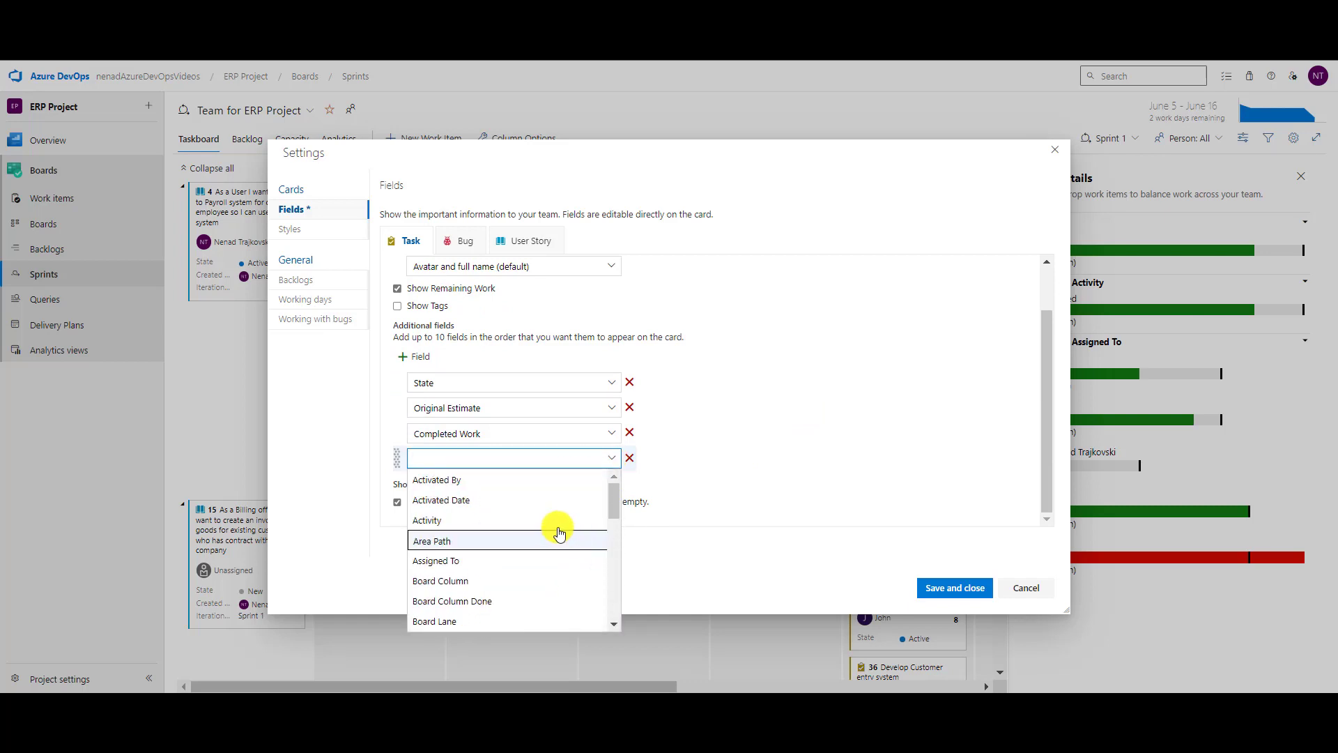
pyautogui.scroll(-8, 558, 528)
pyautogui.scroll(1, 555, 520)
pyautogui.click(612, 458)
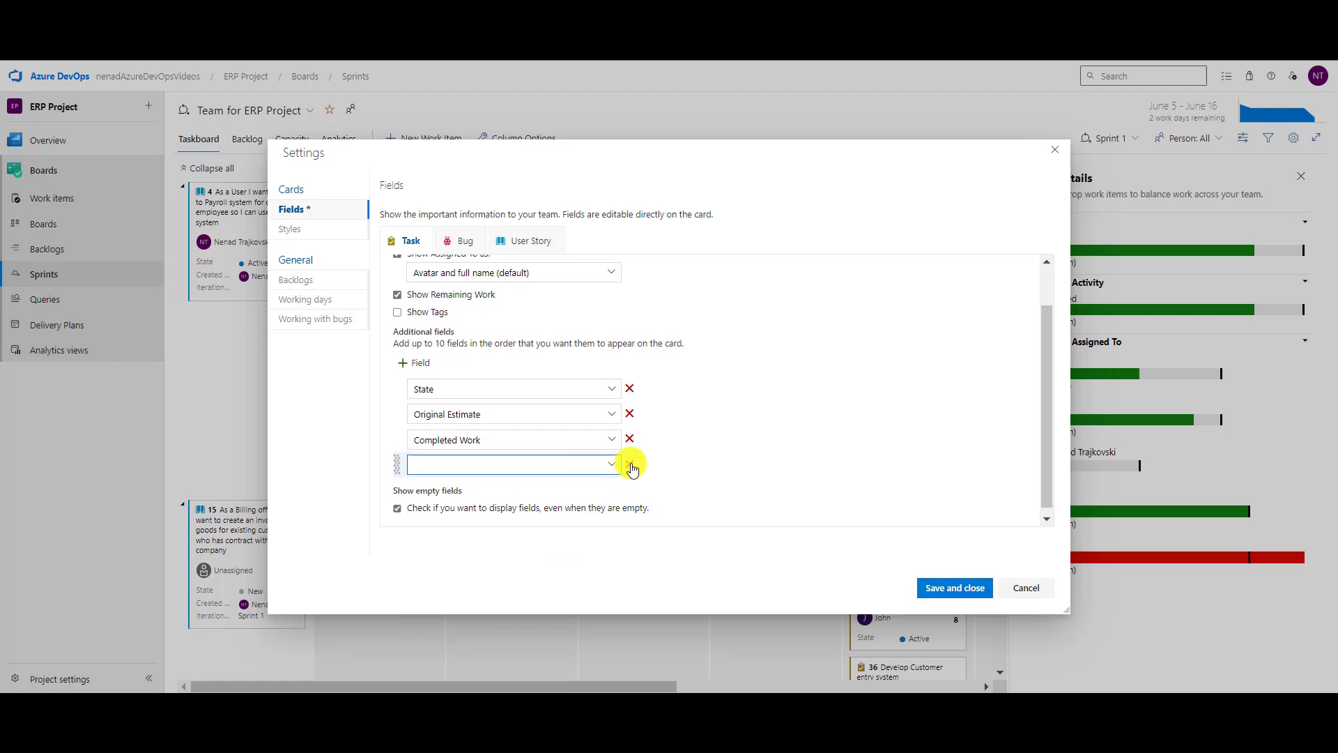
pyautogui.click(629, 458)
pyautogui.click(946, 587)
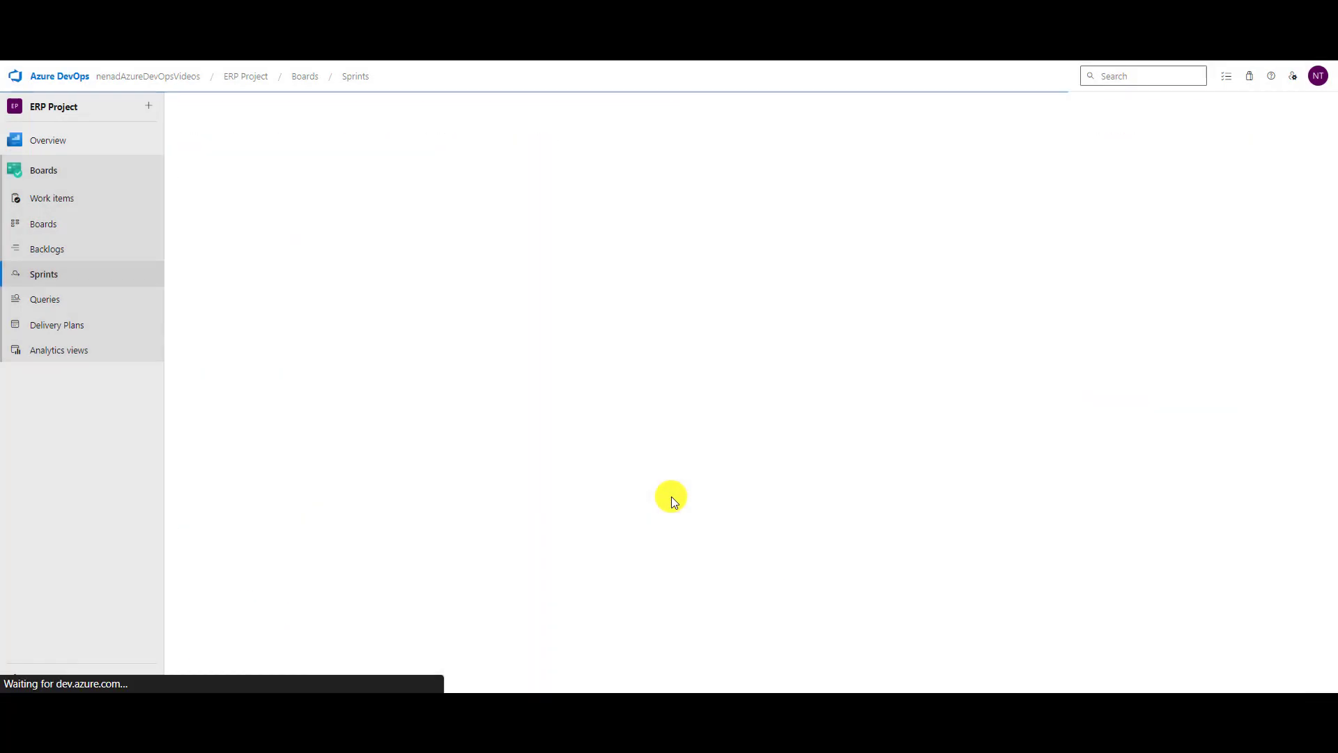
# Close the Work details pane and open task 37, 'Test Customer entry system'.
pyautogui.scroll(-3, 739, 447)
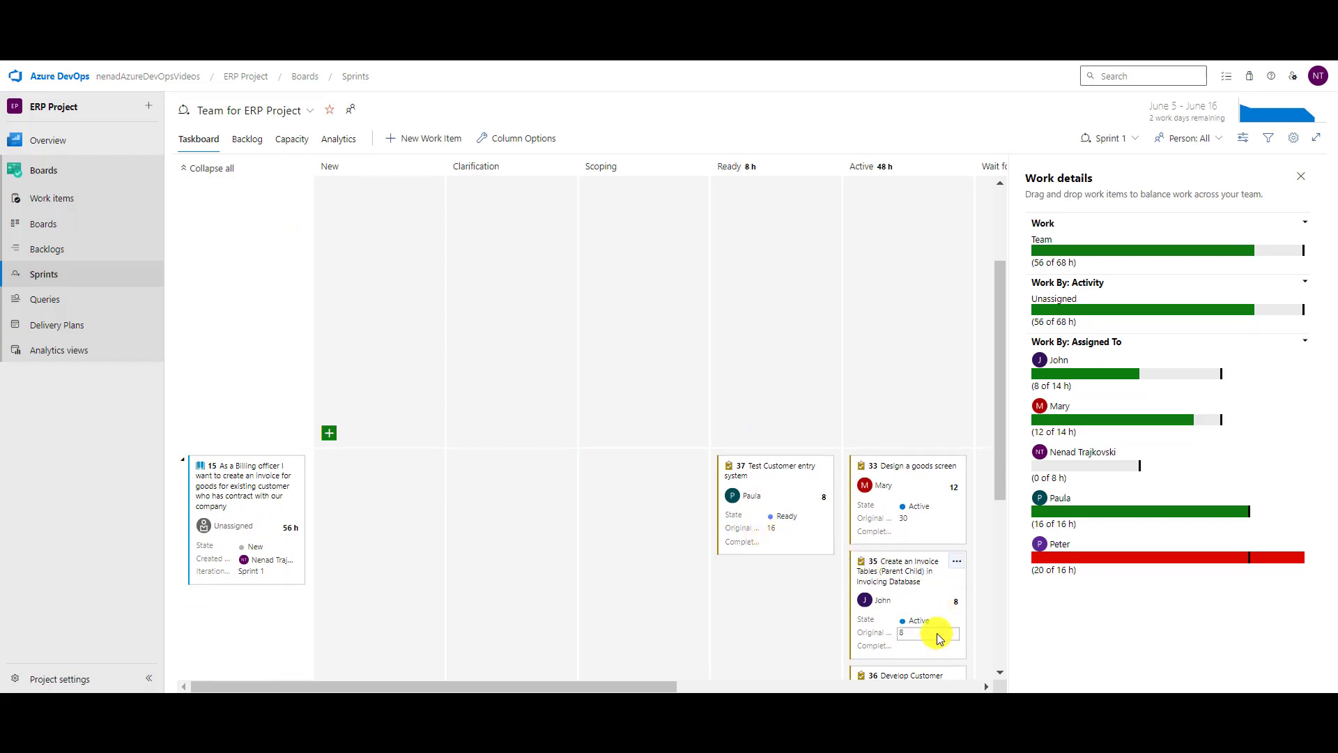
pyautogui.scroll(-3, 598, 681)
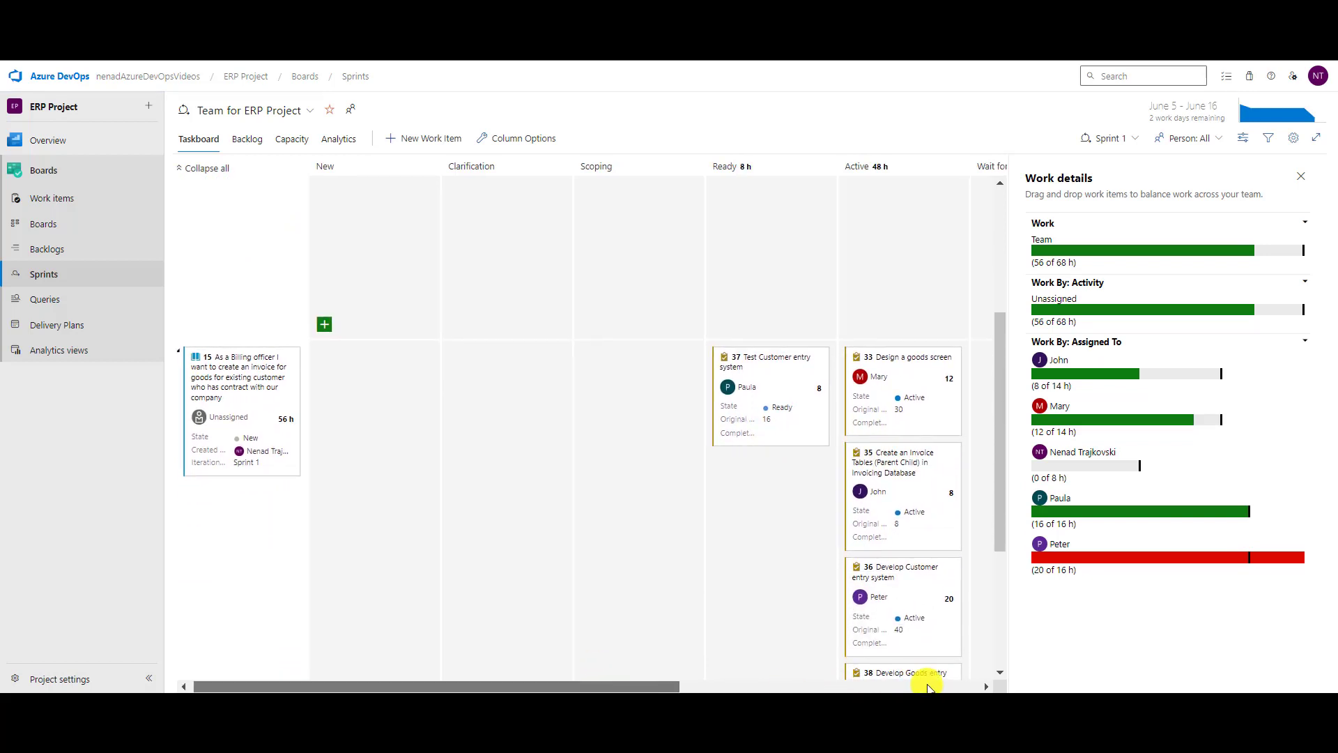
pyautogui.moveTo(589, 683); pyautogui.dragTo(889, 687)
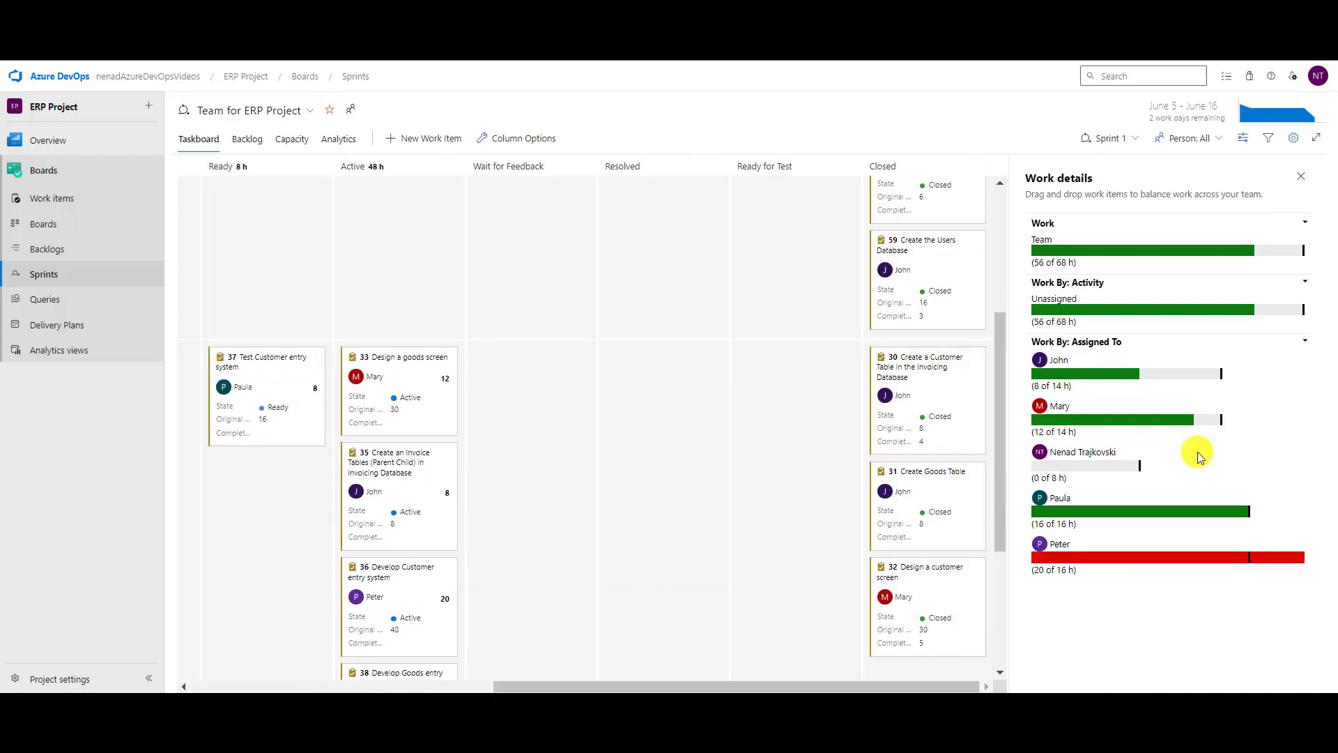
pyautogui.click(1299, 175)
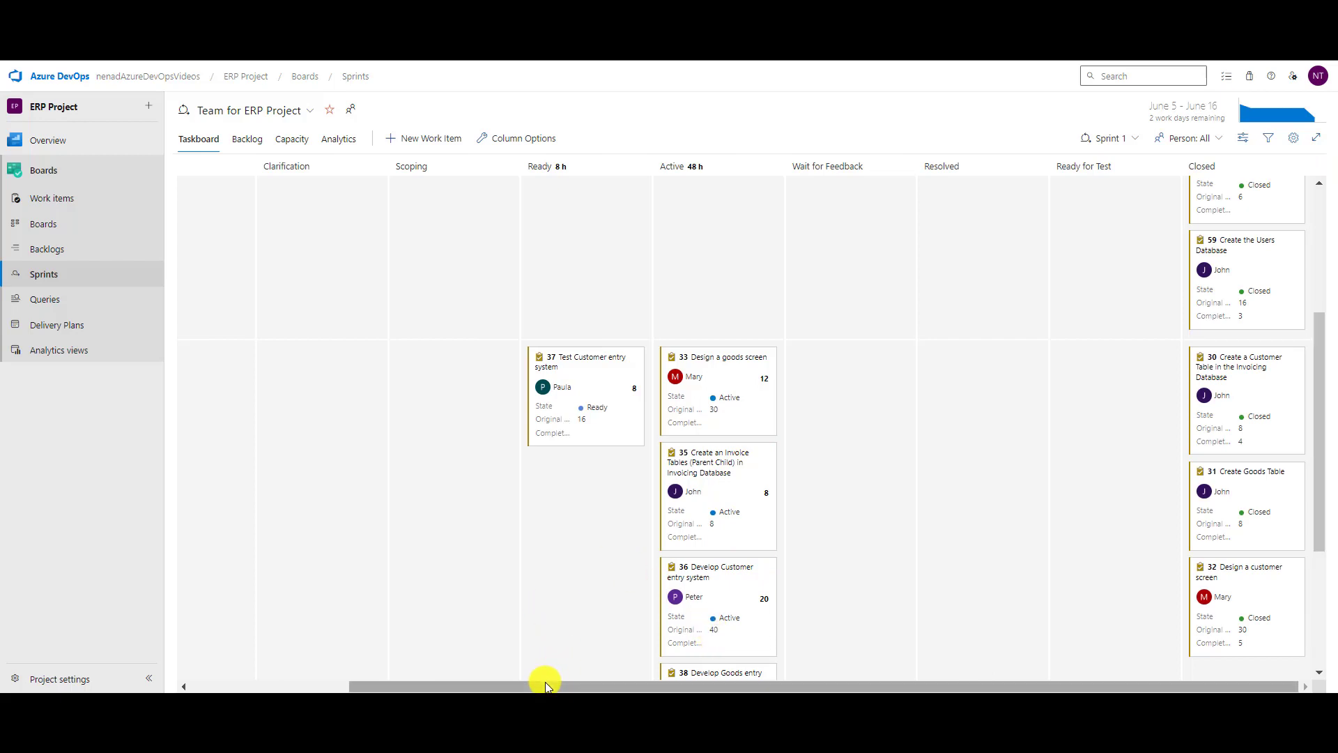
pyautogui.moveTo(543, 687); pyautogui.dragTo(504, 679)
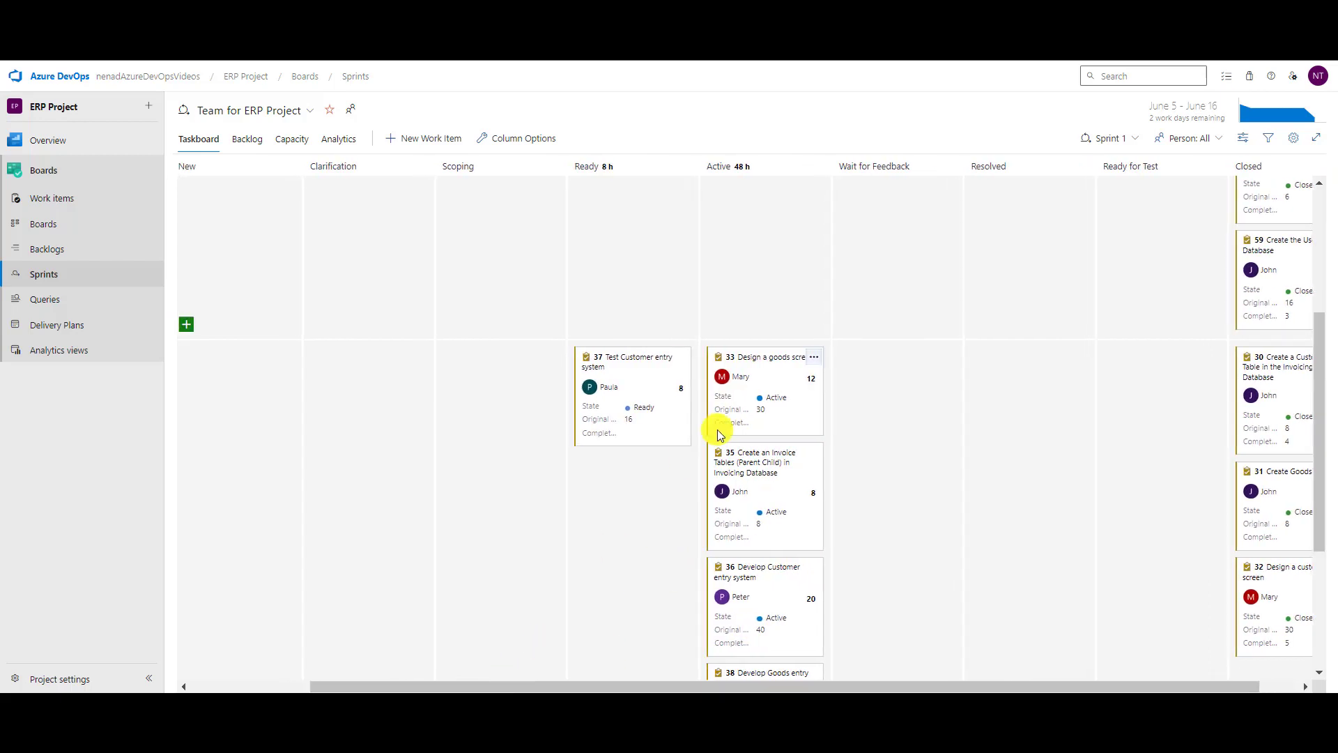
pyautogui.click(635, 359)
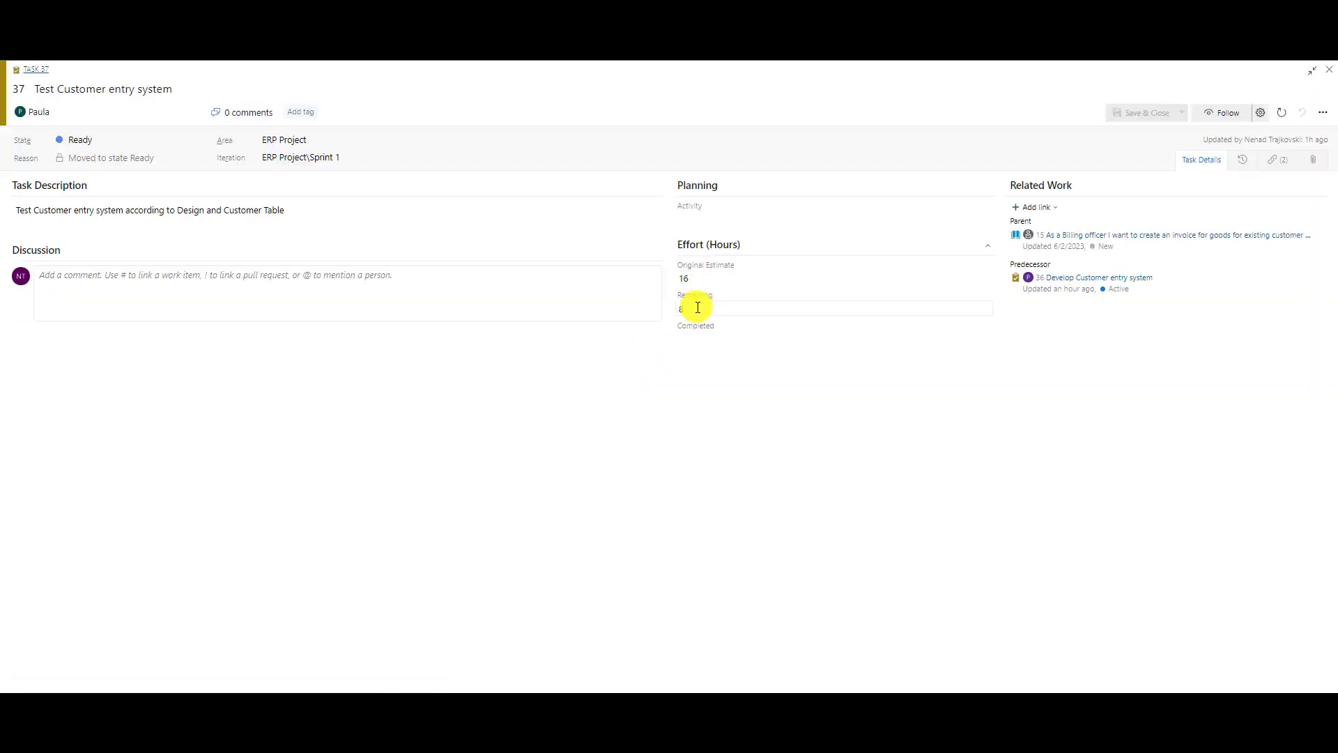
# Record 8 completed hours on task 37 and save it.
pyautogui.click(699, 339)
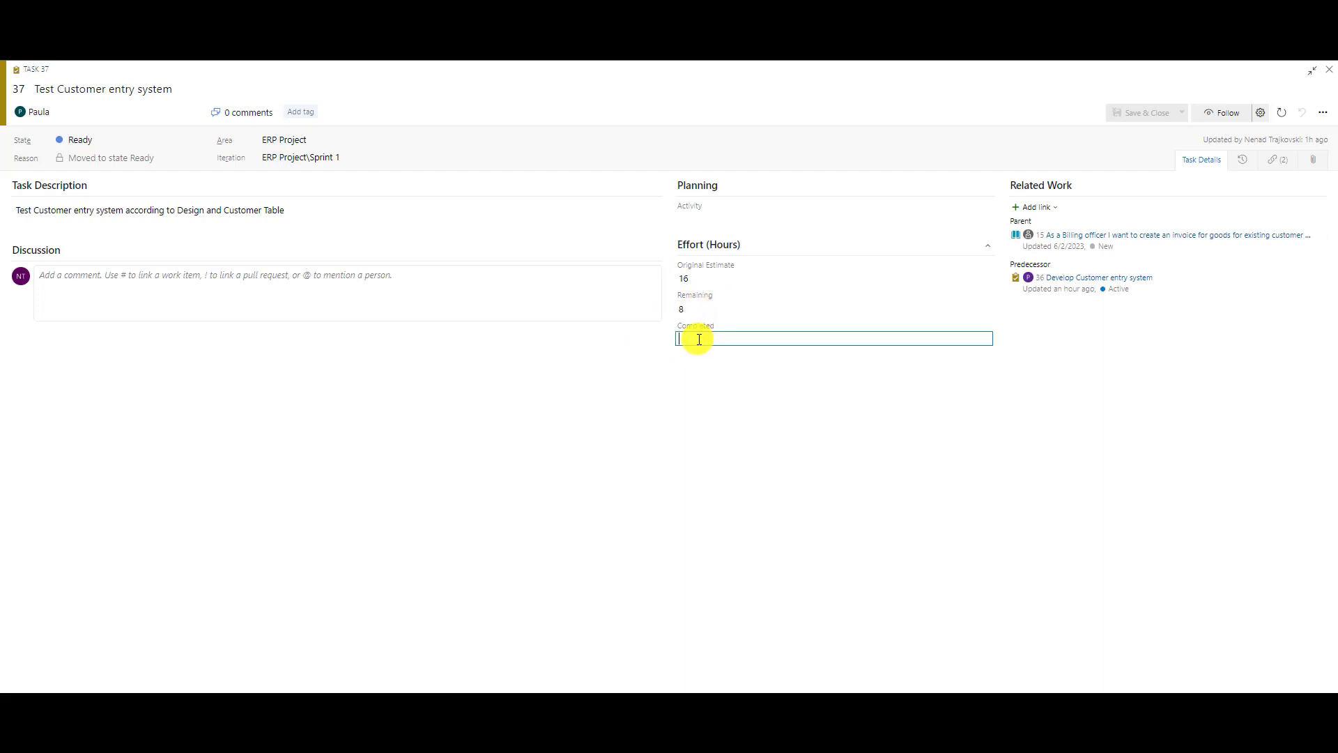
pyautogui.write('8')
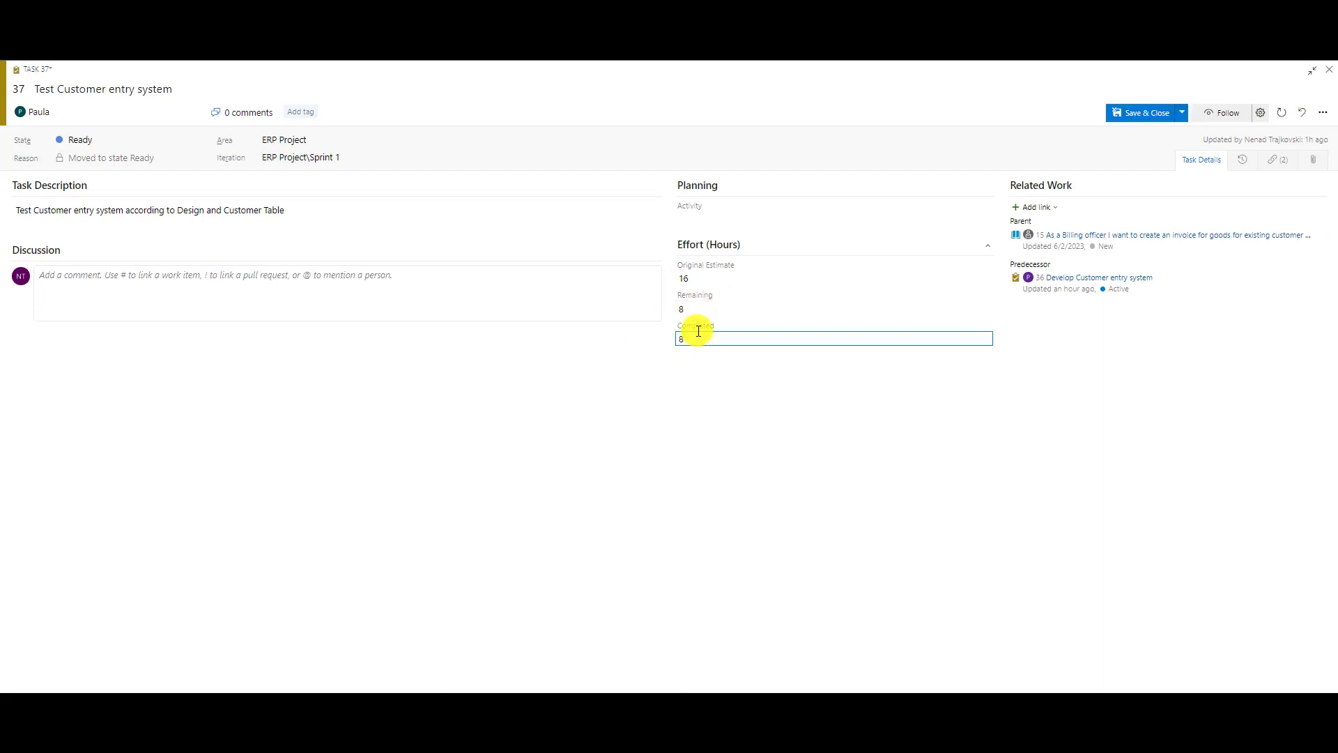
pyautogui.click(1138, 113)
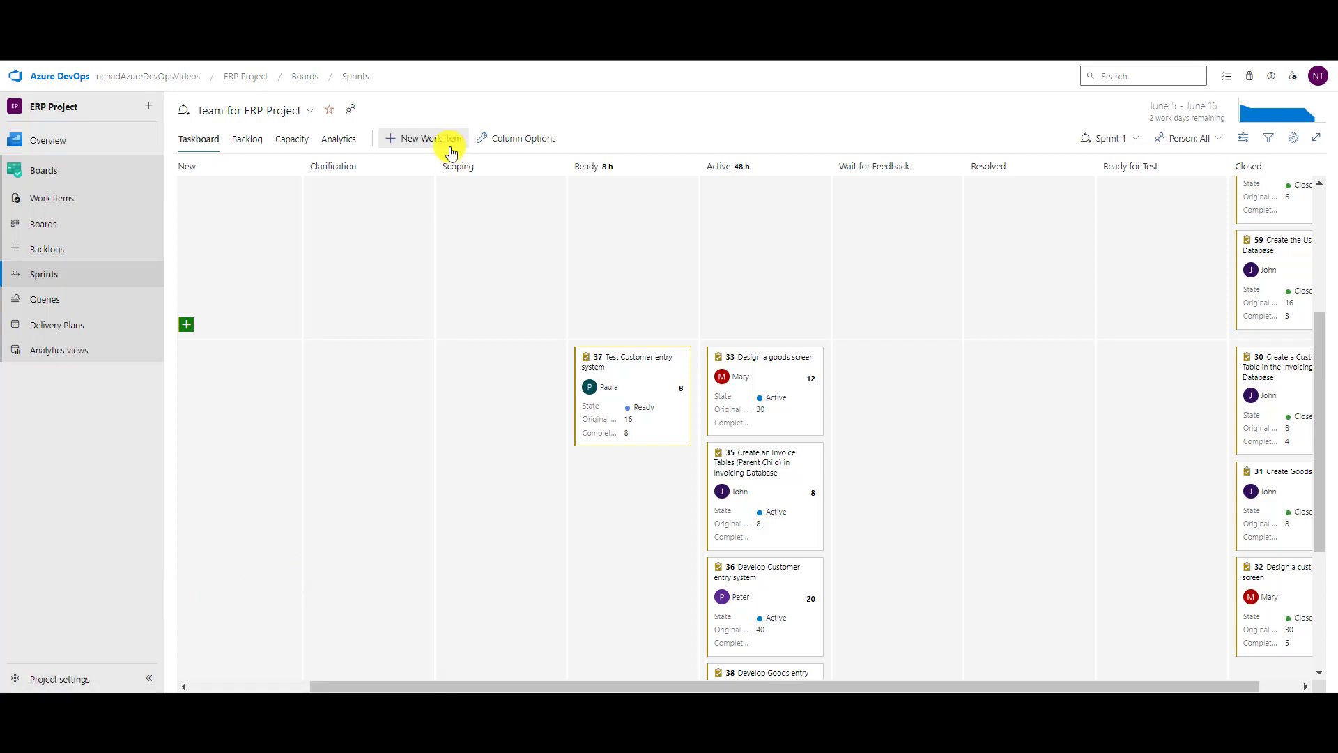
# Check task 35's effort fields and close it without changes.
pyautogui.click(761, 463)
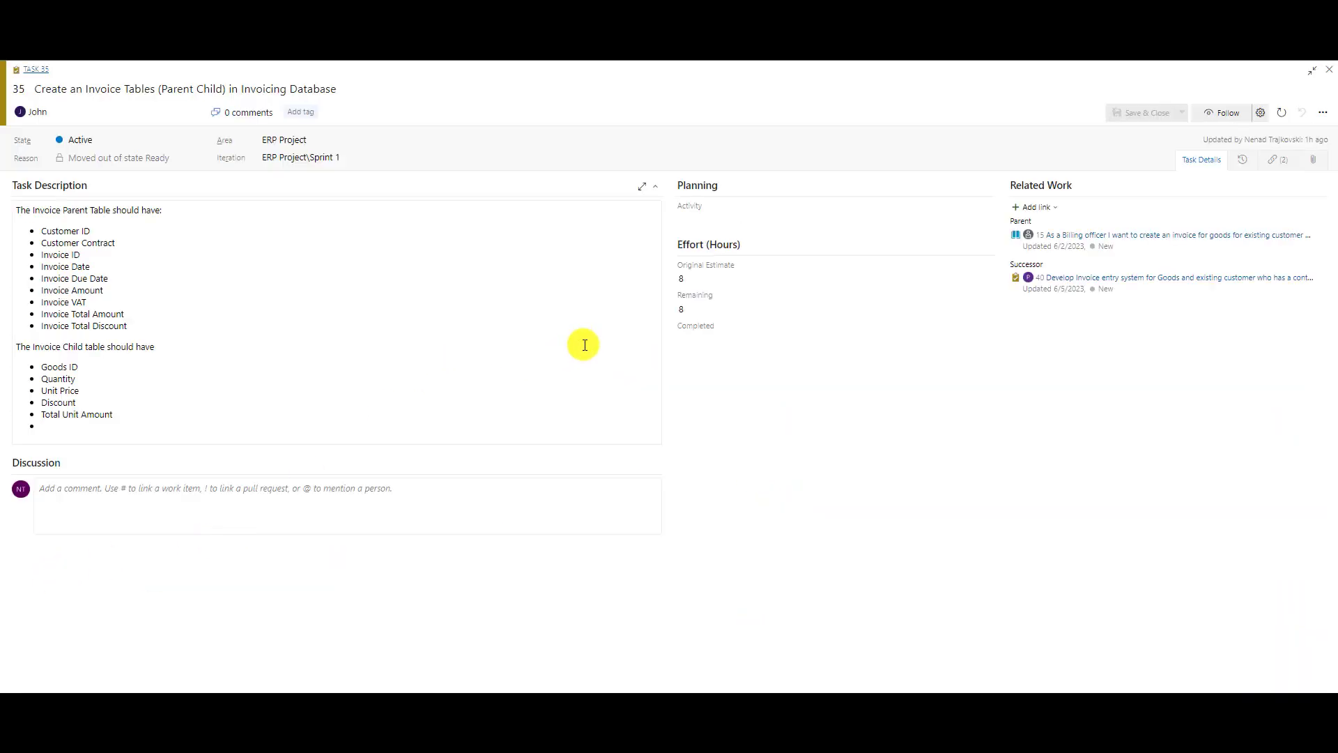
pyautogui.click(731, 339)
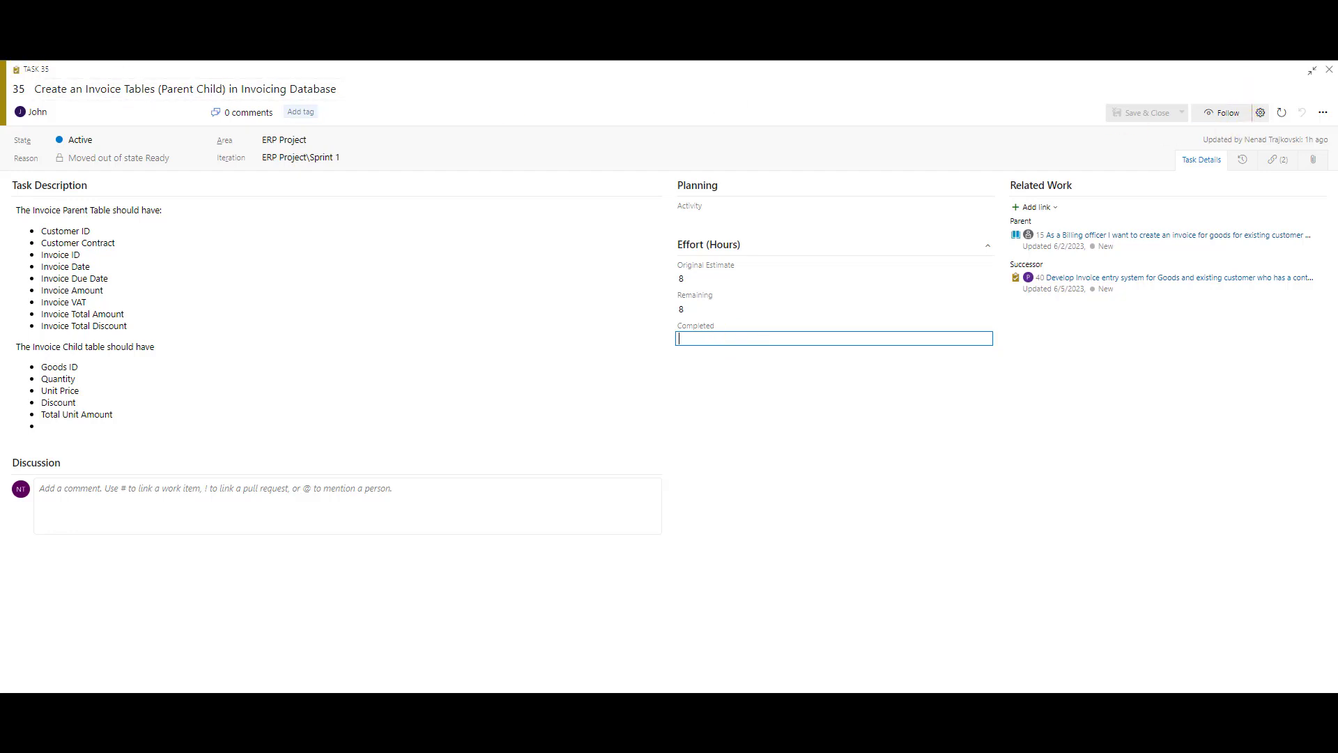
pyautogui.press('Escape')
# Record 20 completed hours on task 36, Develop Customer entry system, and save it.
pyautogui.scroll(-3, 592, 483)
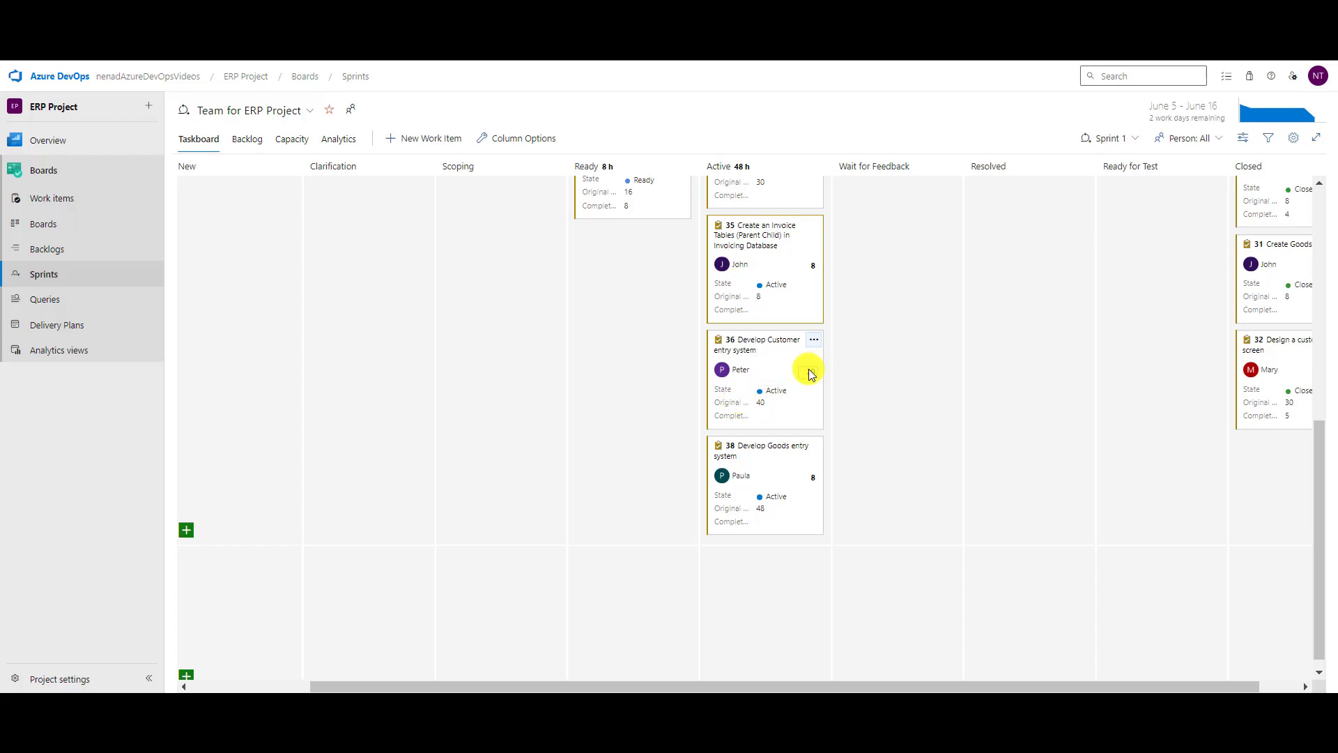
pyautogui.click(772, 345)
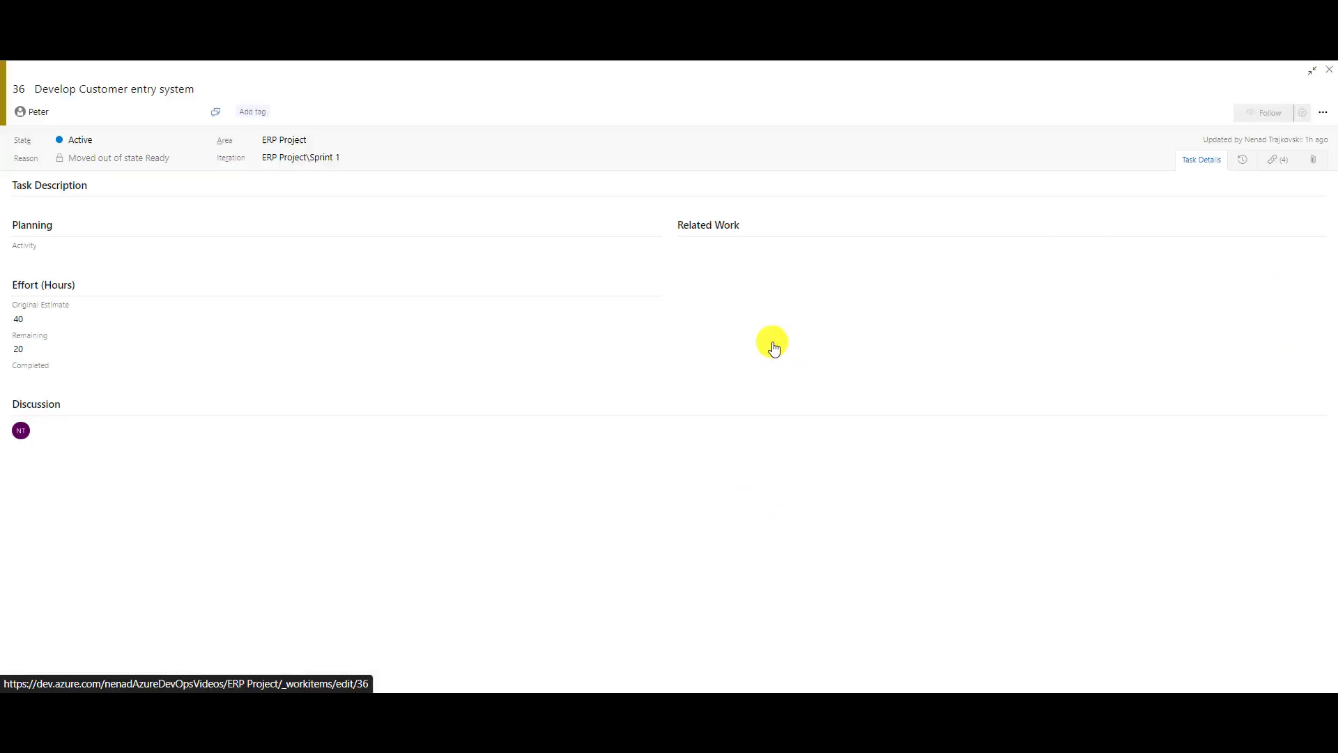
pyautogui.click(764, 339)
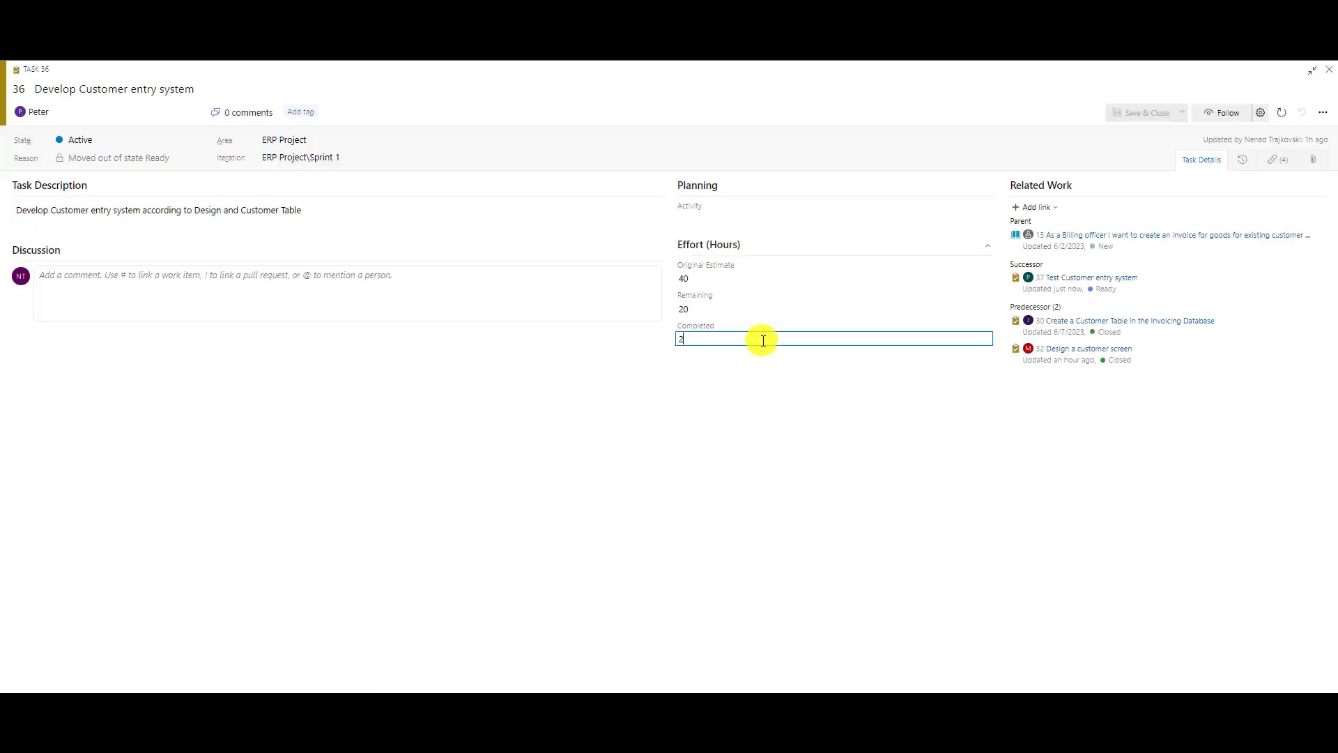
pyautogui.write('20')
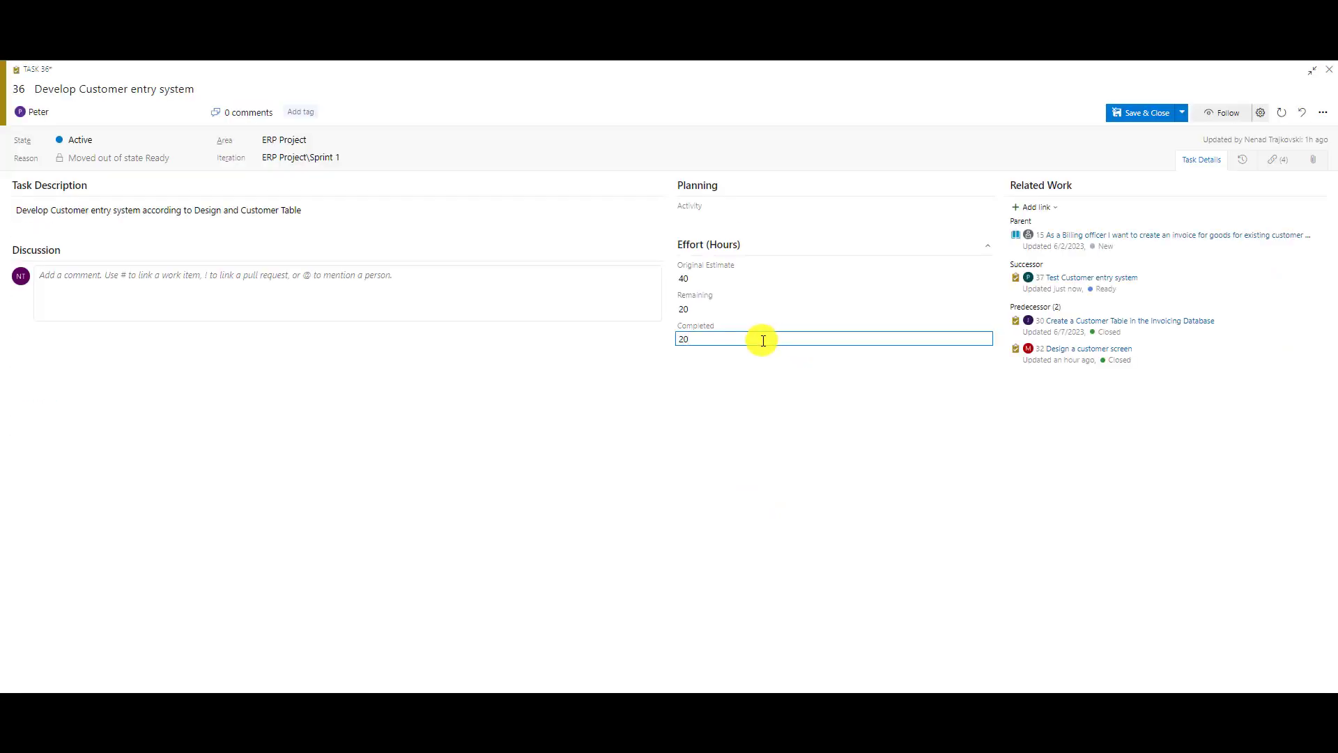
pyautogui.click(1130, 112)
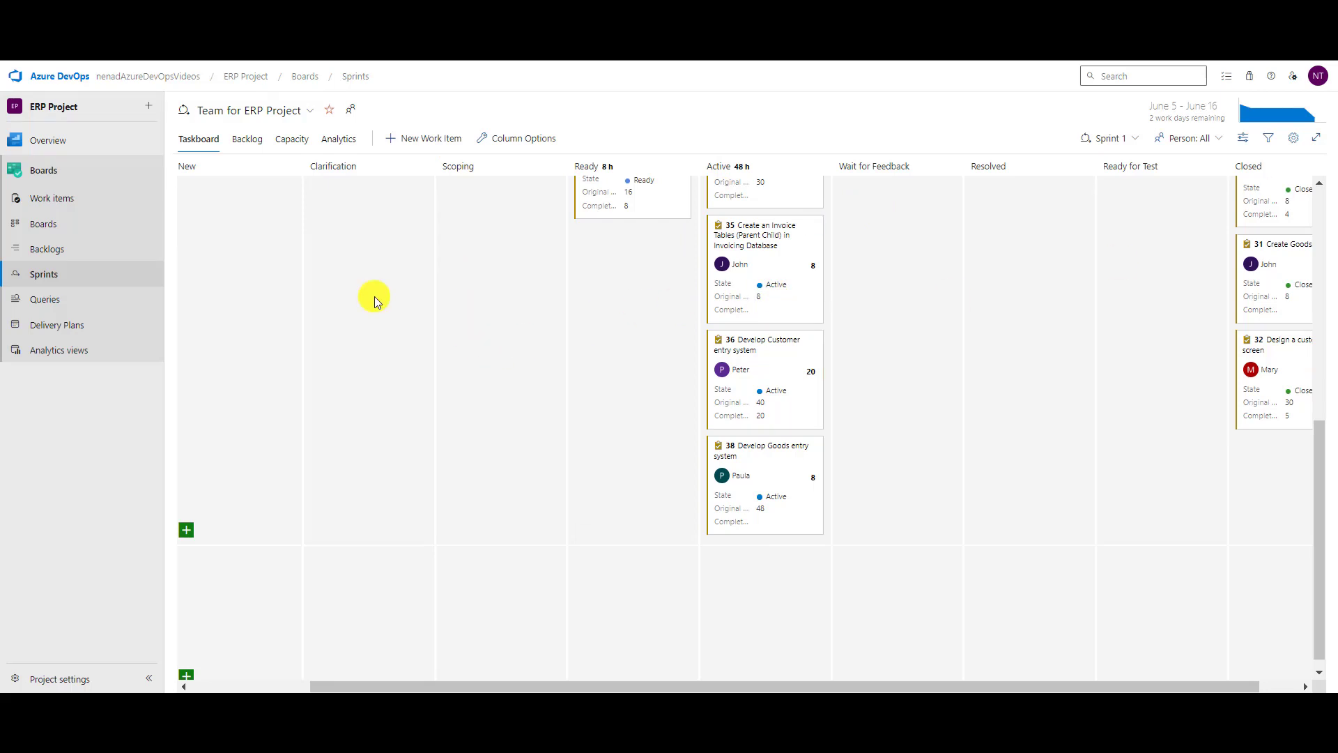
# Go to Boards to show the Epics board with the Payrolls and Billing cards.
pyautogui.click(40, 223)
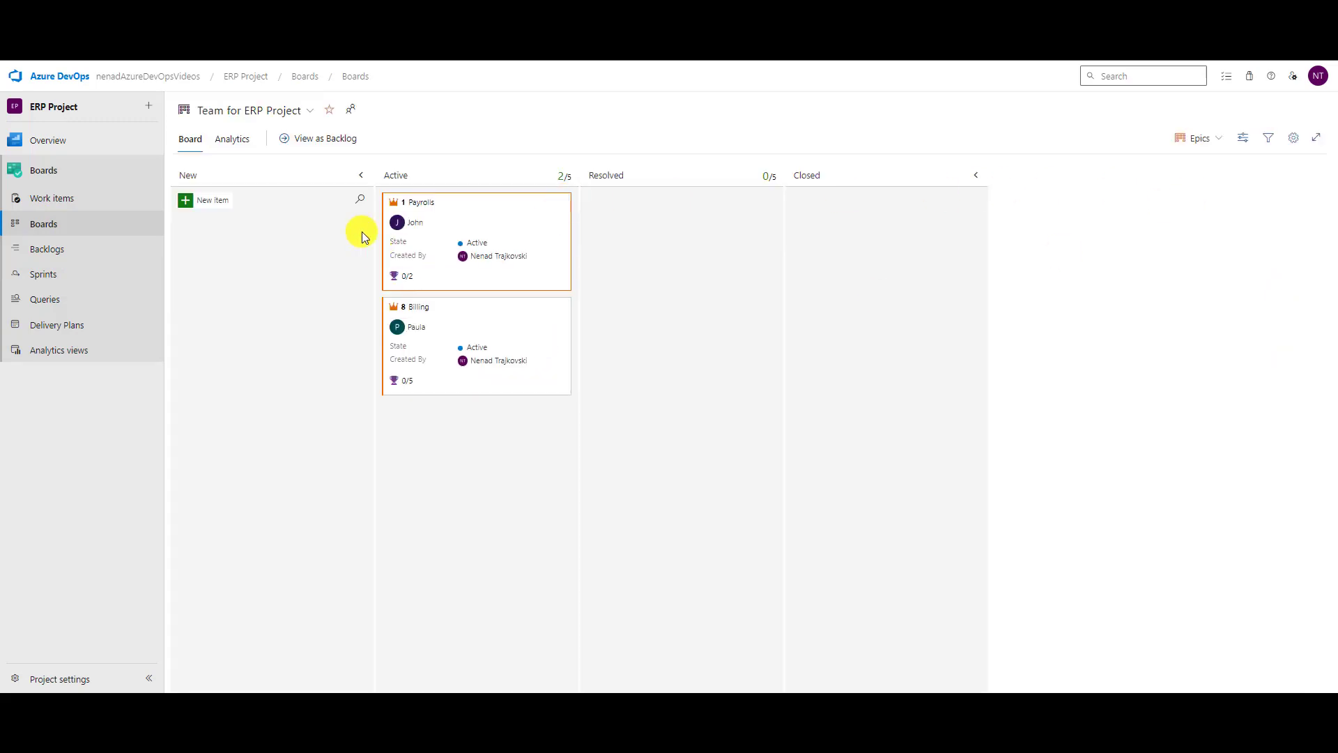
# Add a card styling rule named 'Rule for New Epic' with a red card colour.
pyautogui.click(1295, 139)
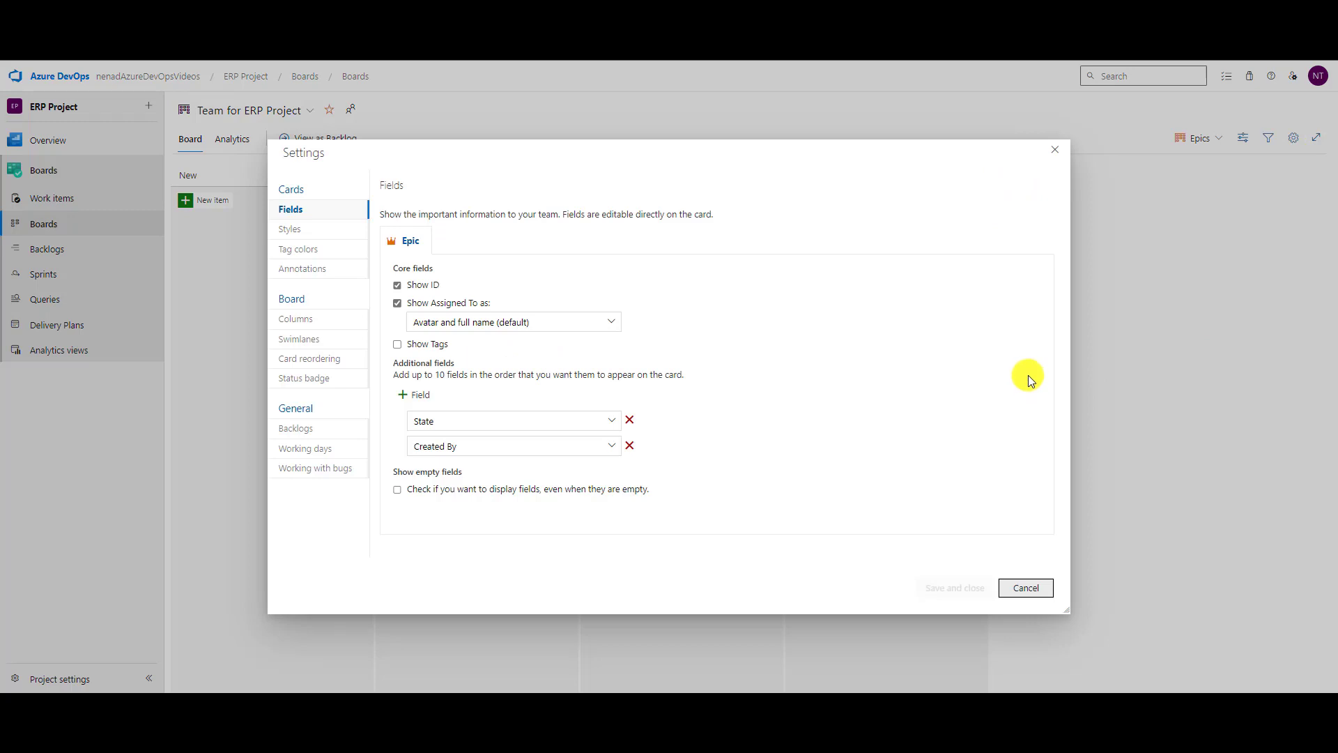
pyautogui.click(290, 229)
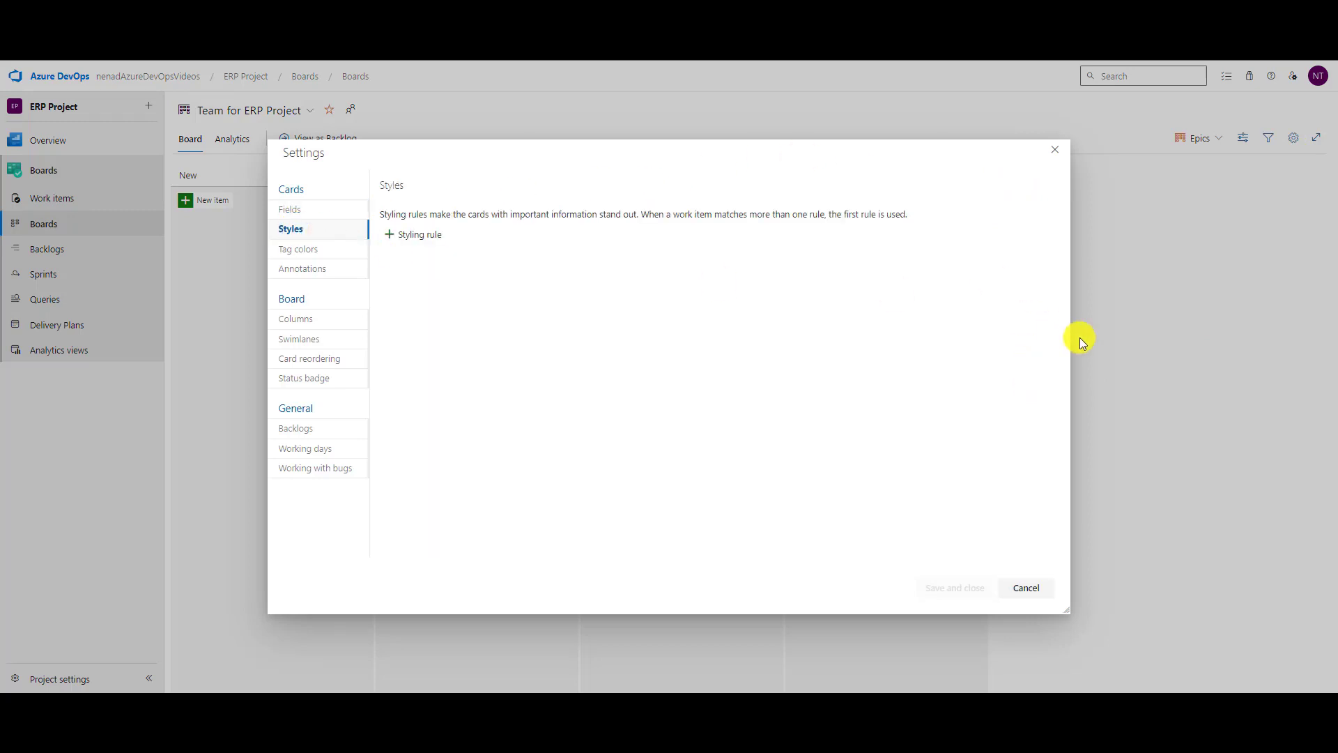
pyautogui.click(420, 235)
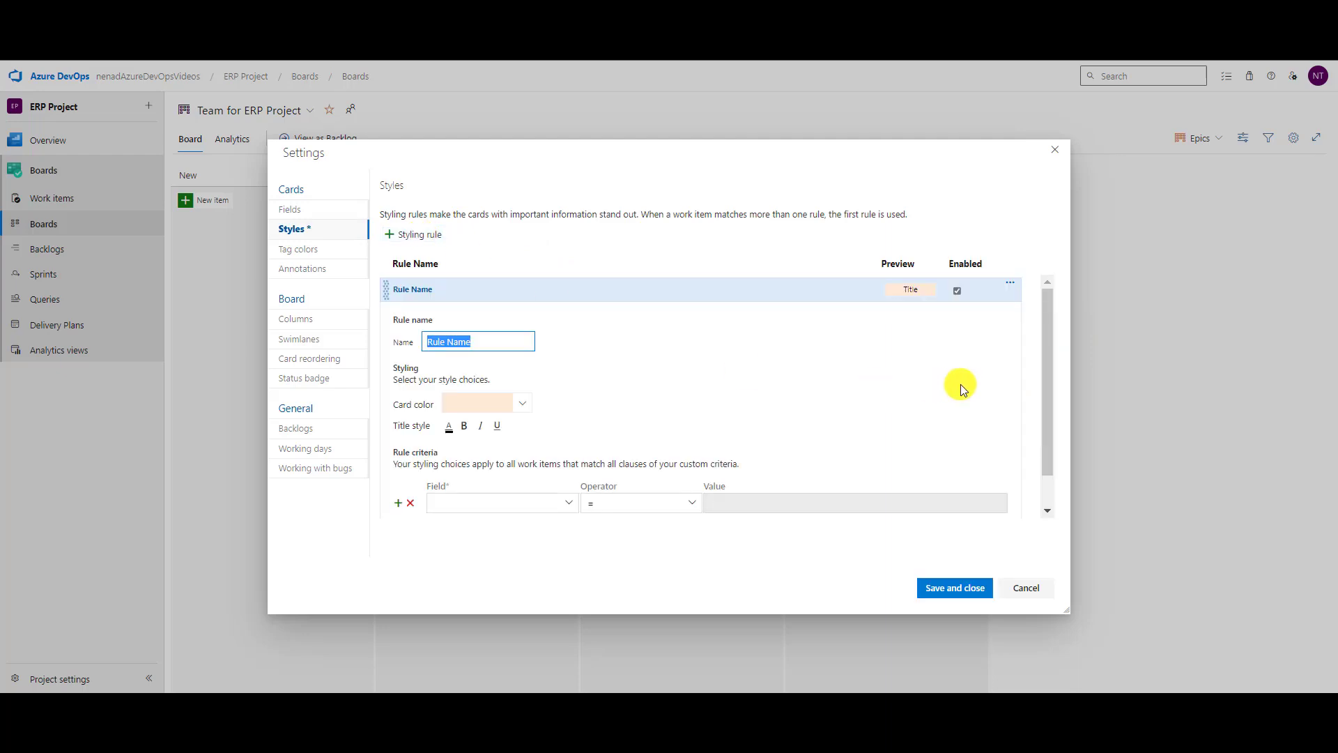
pyautogui.write('Rule for New Epic')
pyautogui.scroll(-1, 607, 391)
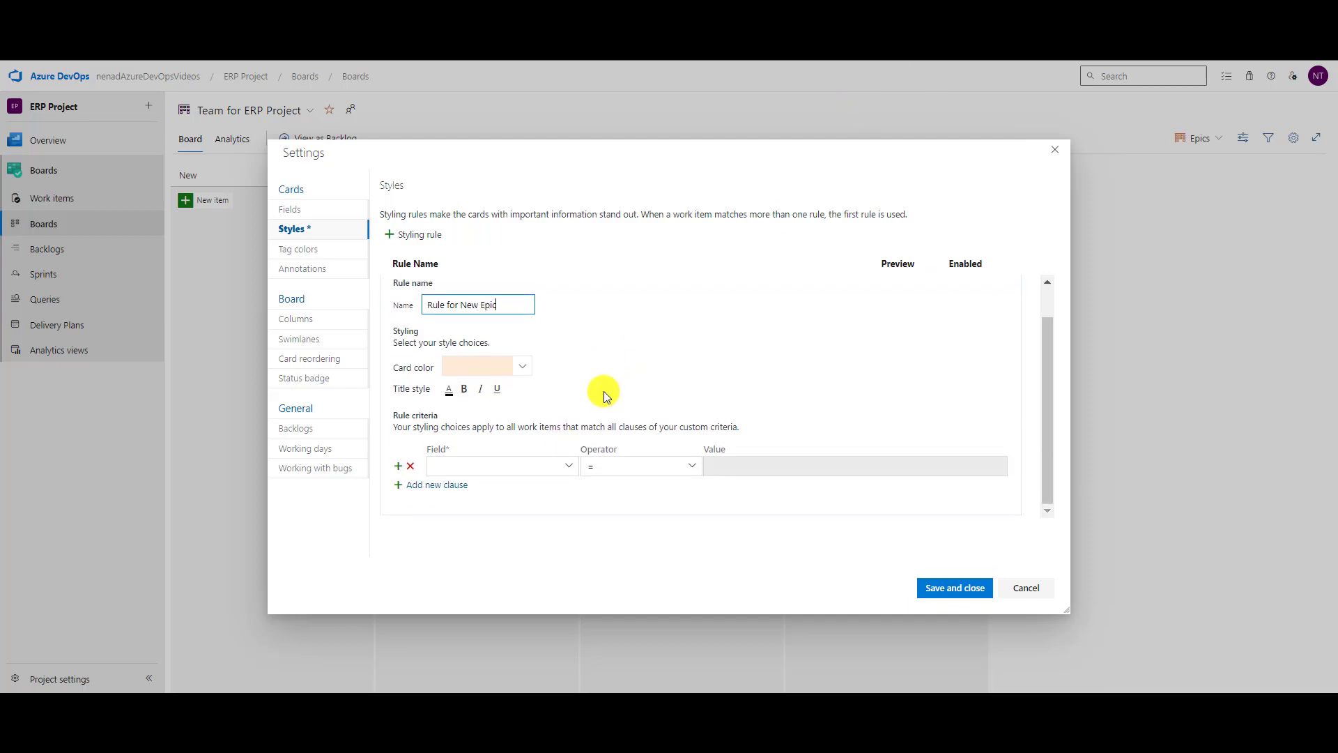
pyautogui.click(520, 368)
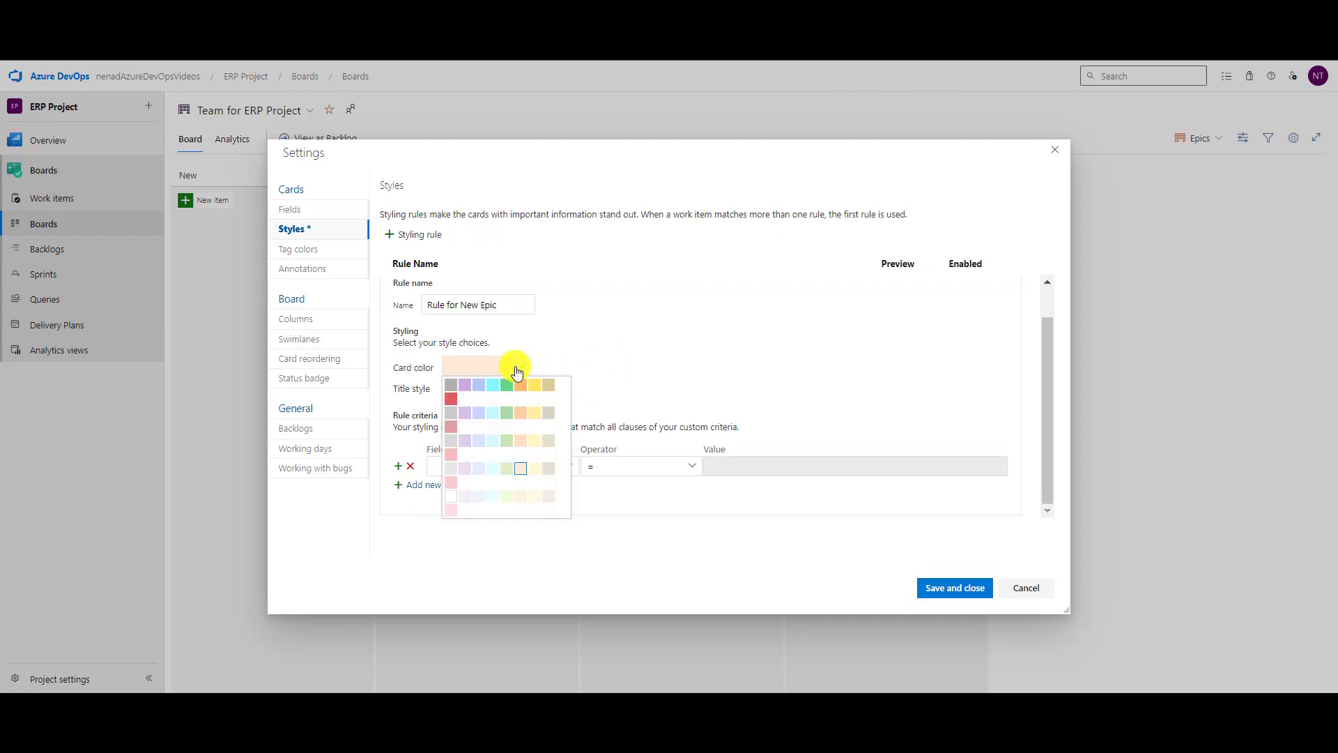
pyautogui.click(451, 394)
# Set the rule's criterion to State = New and save the settings.
pyautogui.click(489, 470)
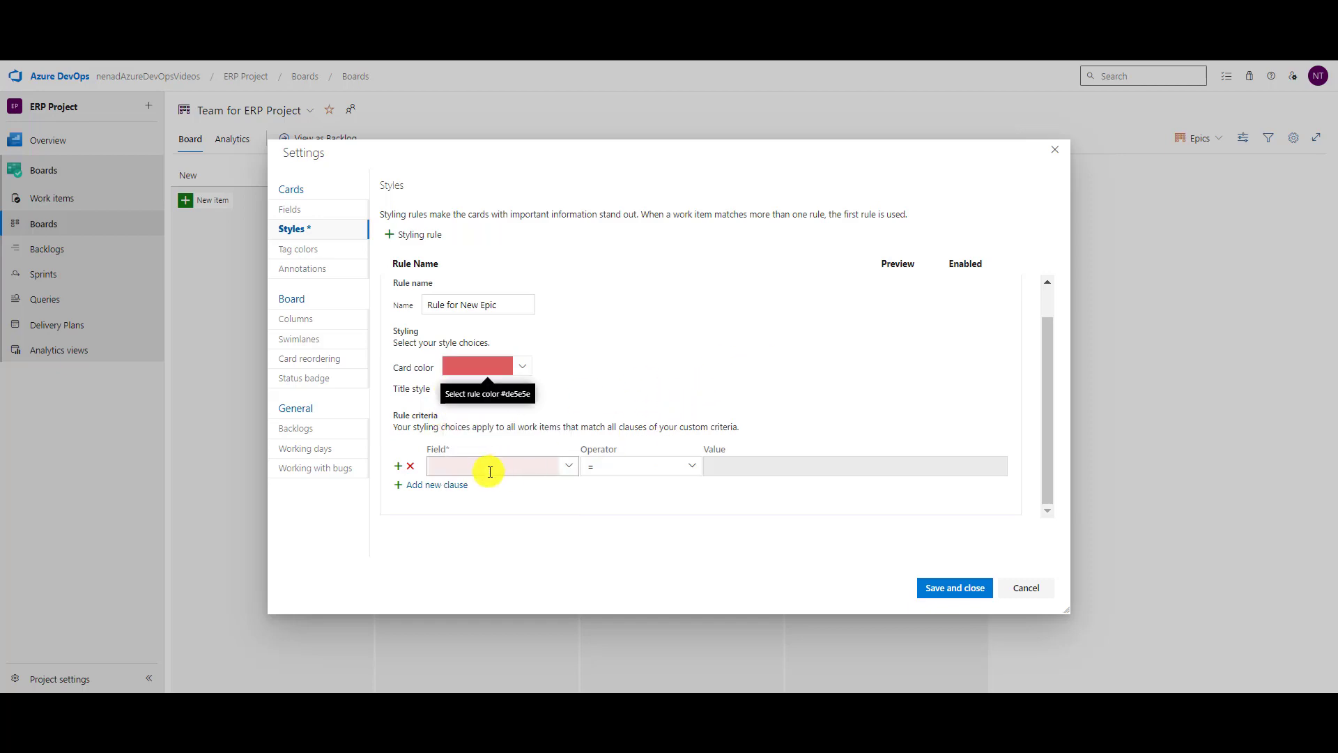
pyautogui.write('St')
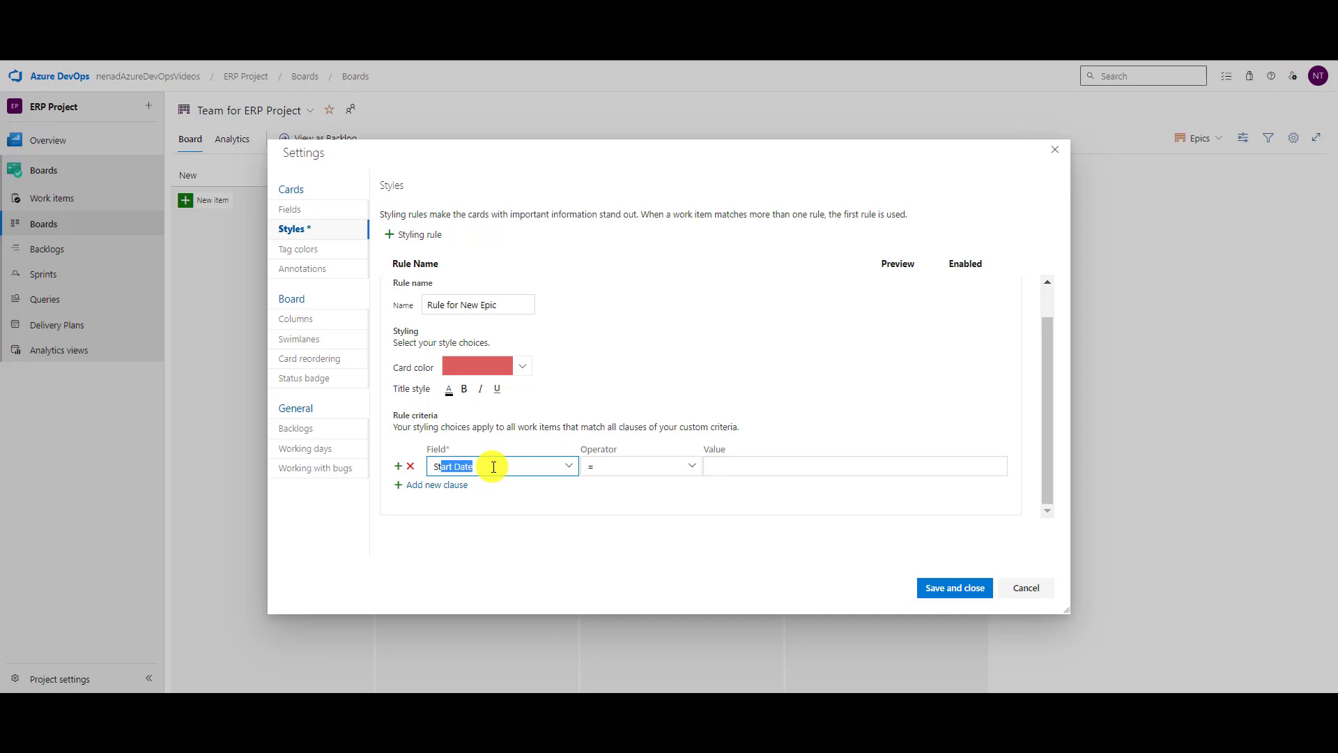
pyautogui.write('at')
pyautogui.press('Tab')
pyautogui.press('Tab')
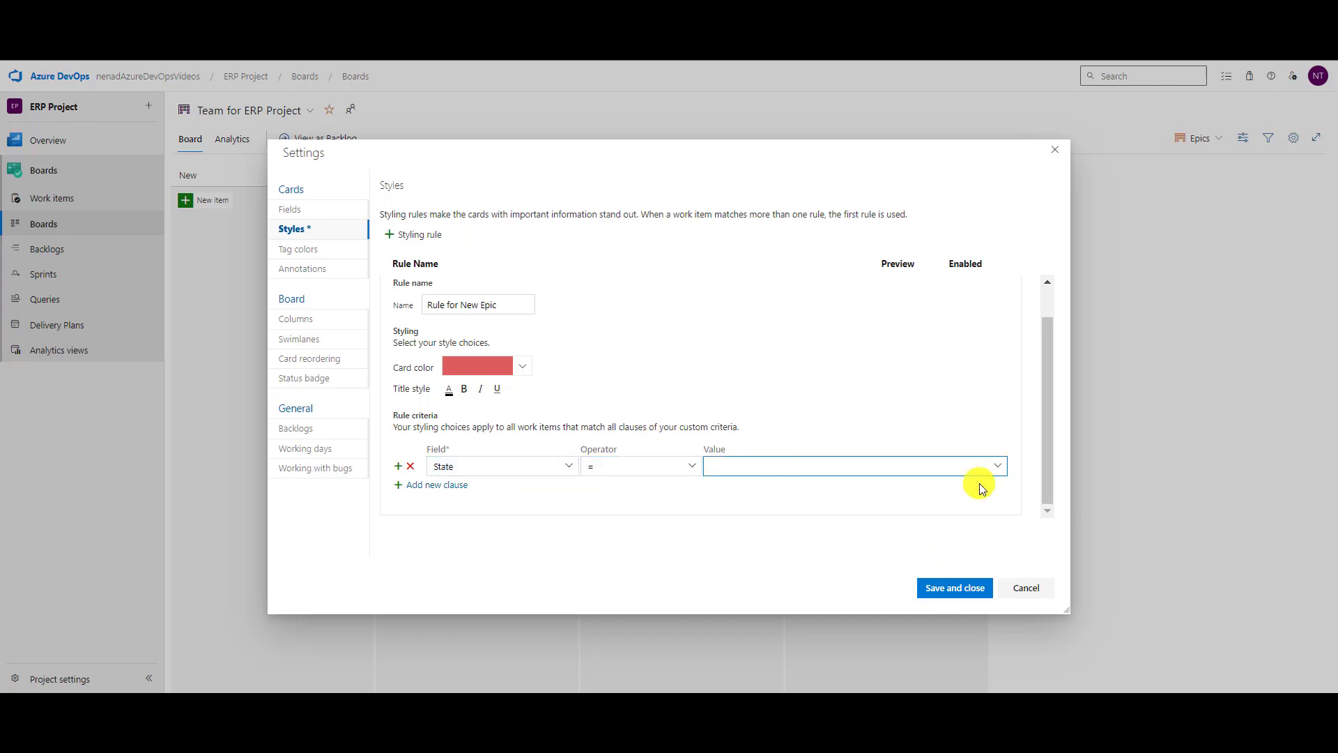
pyautogui.click(993, 467)
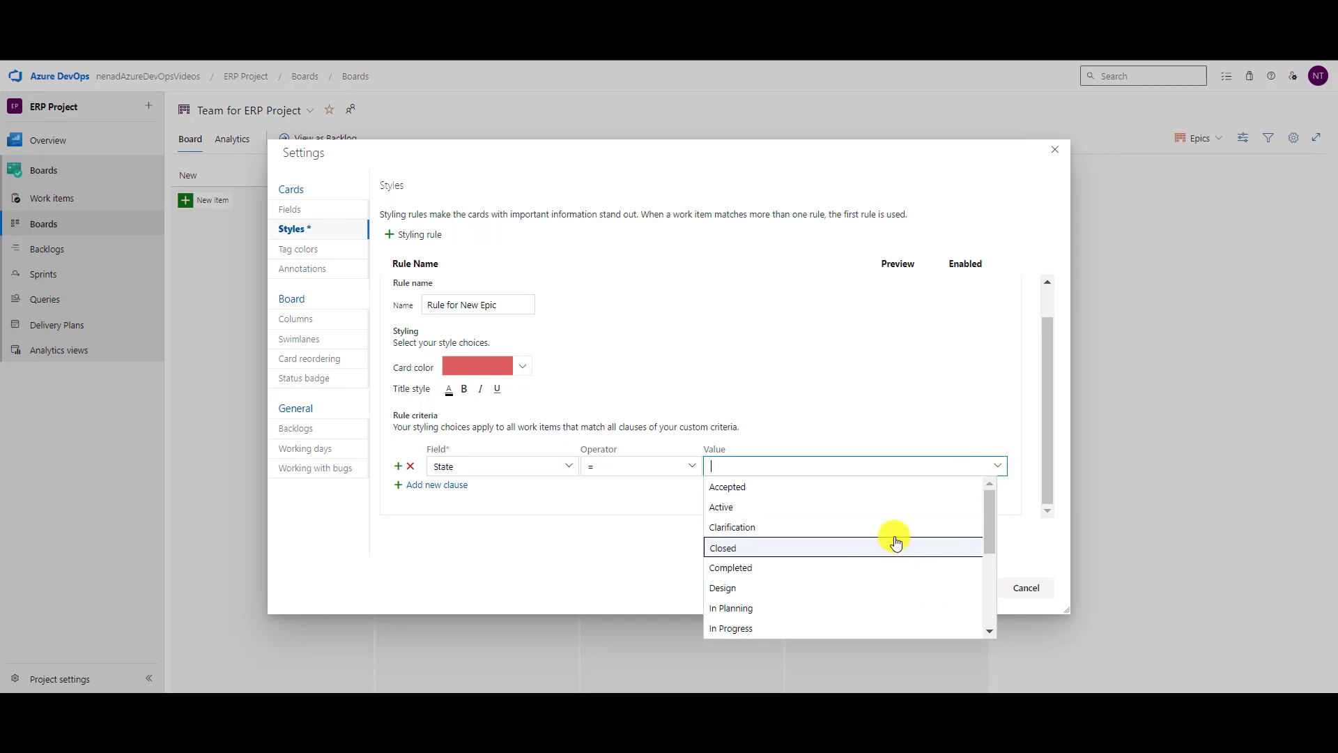
pyautogui.scroll(-3, 890, 540)
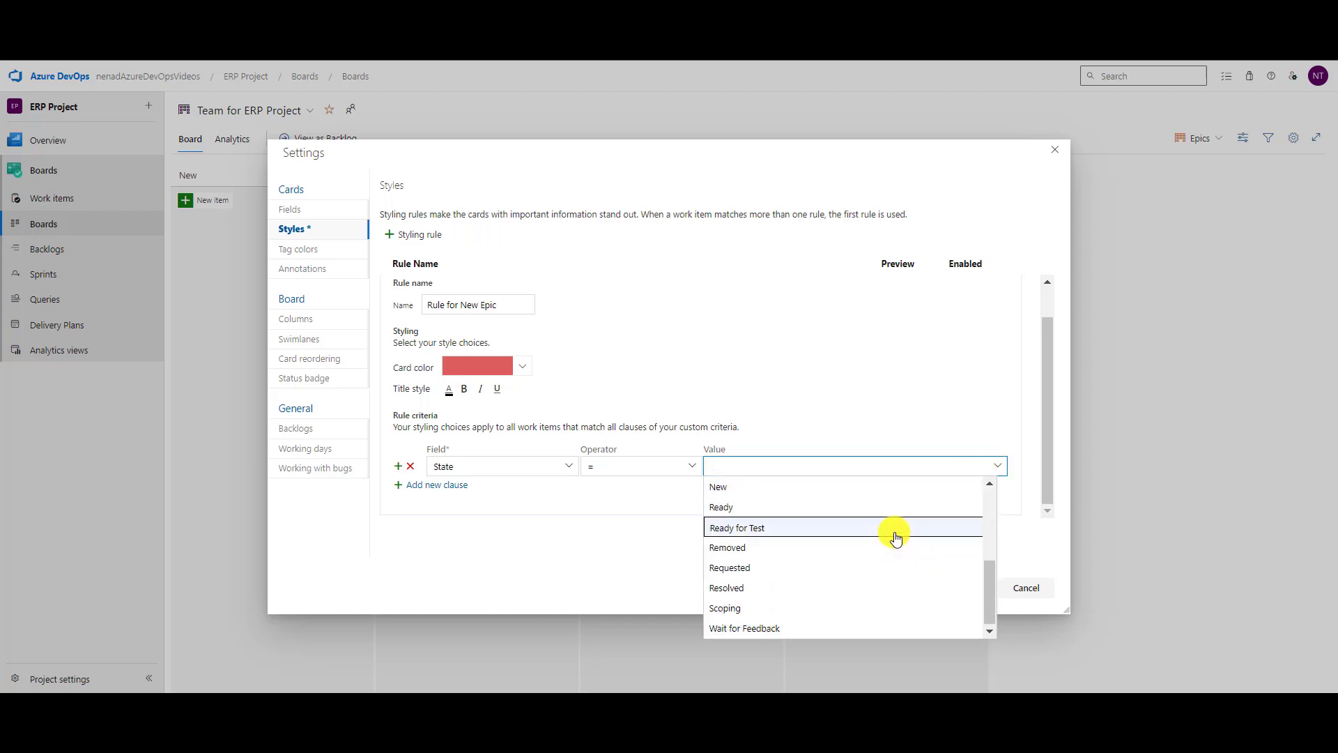
pyautogui.click(821, 487)
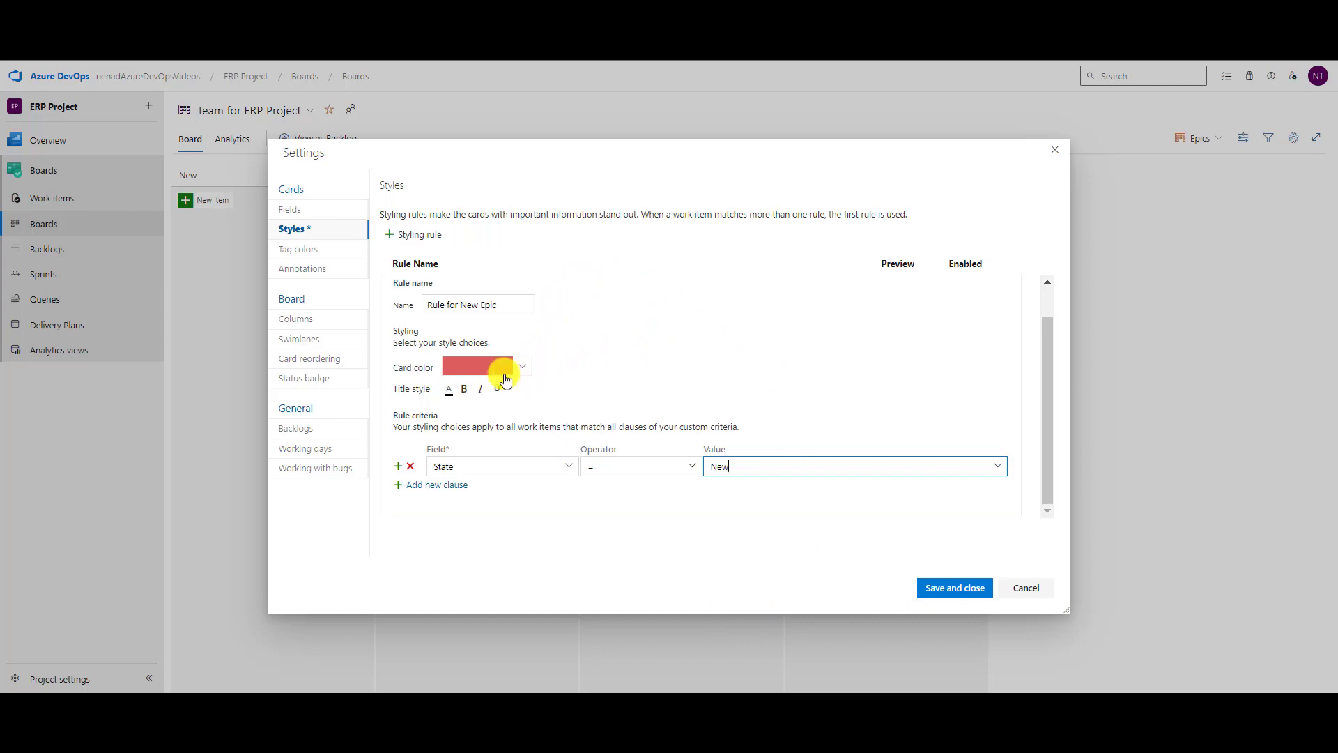
pyautogui.click(949, 598)
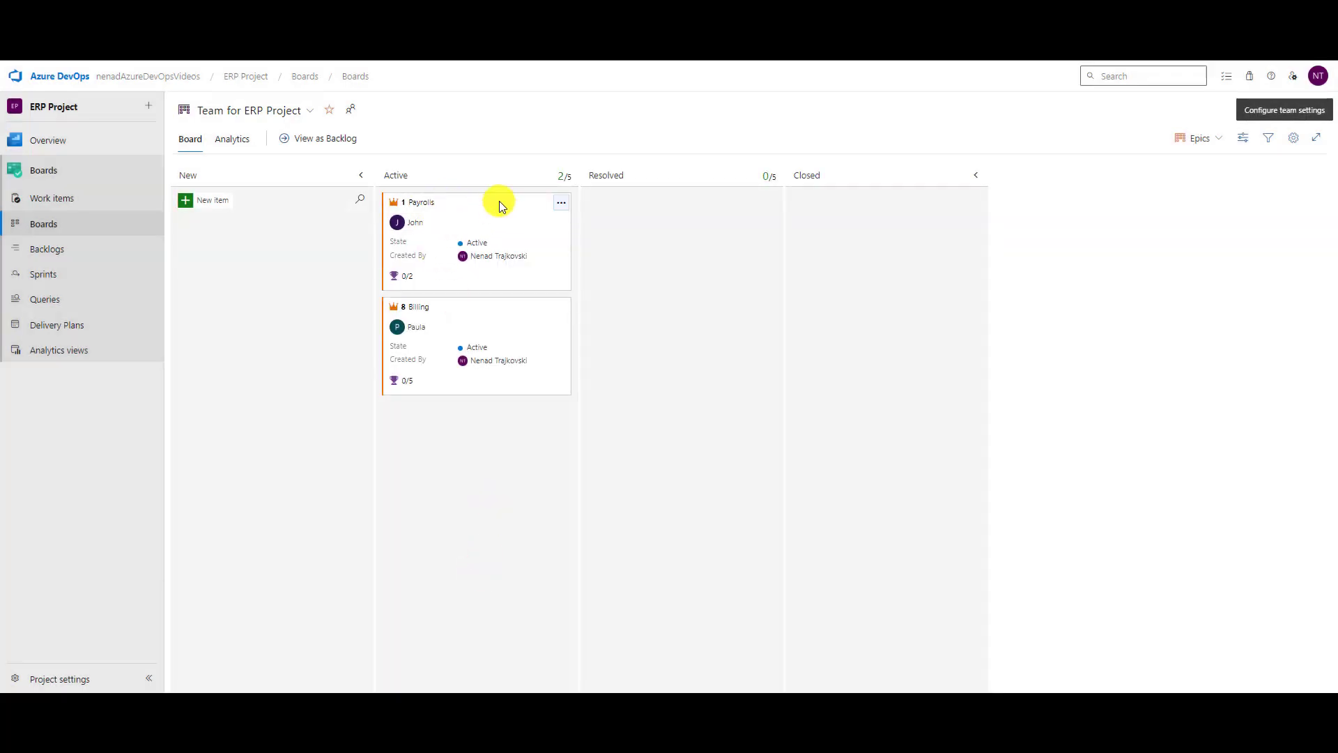
# Move the Payrolls epic to New to see it turn red, then back to Active.
pyautogui.moveTo(496, 202); pyautogui.dragTo(320, 202)
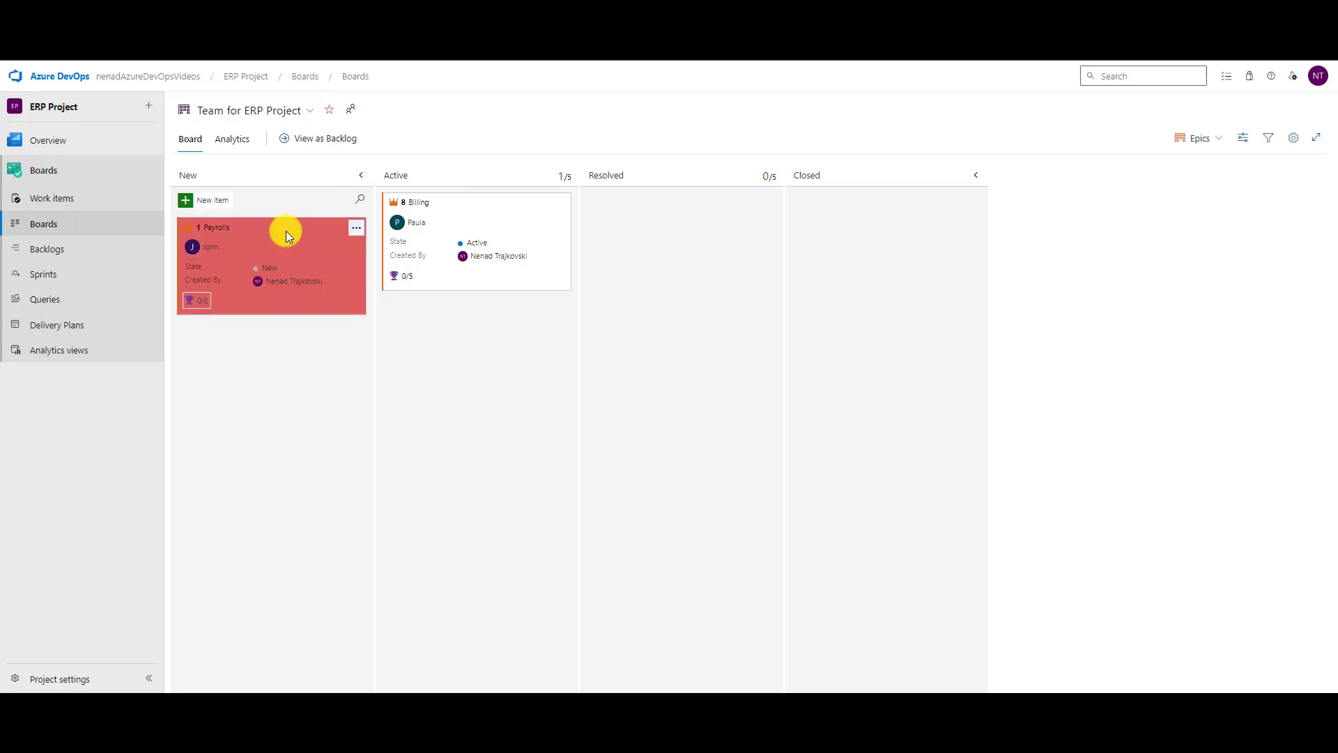
pyautogui.moveTo(286, 231); pyautogui.dragTo(526, 321)
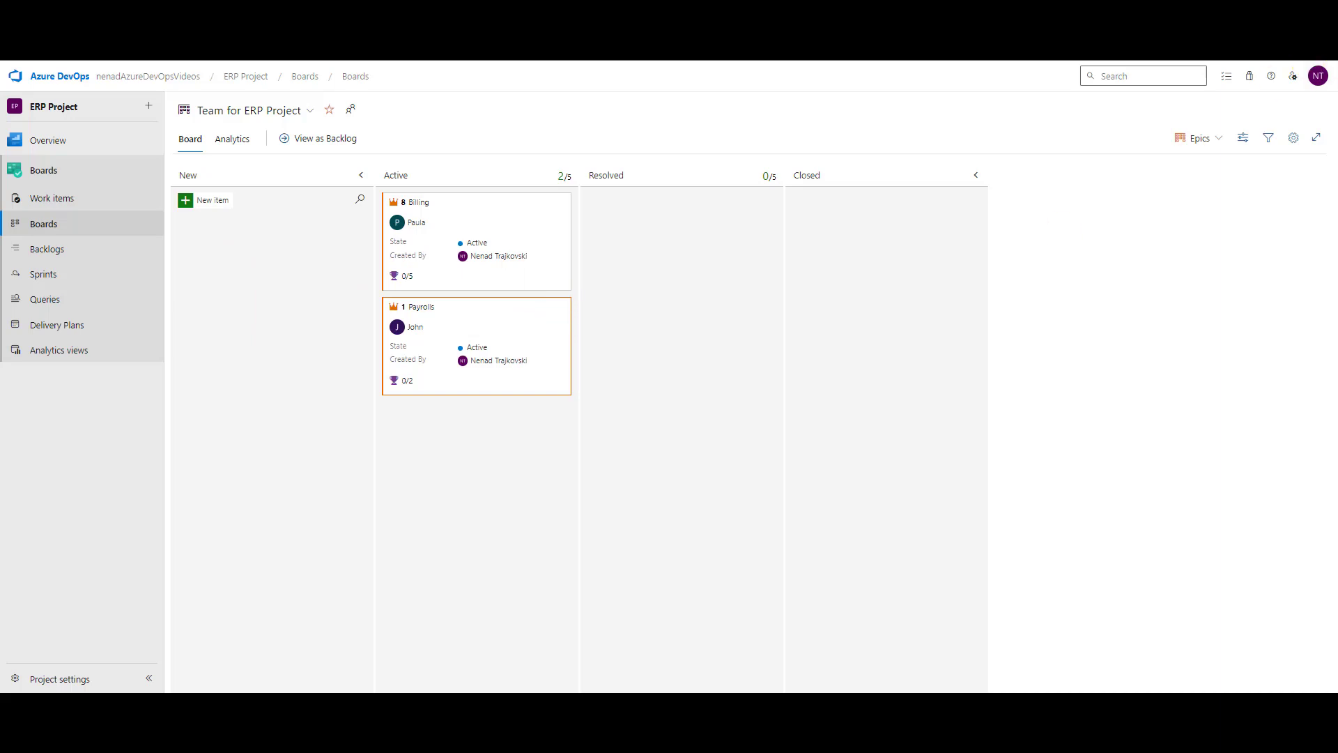
pyautogui.click(1293, 138)
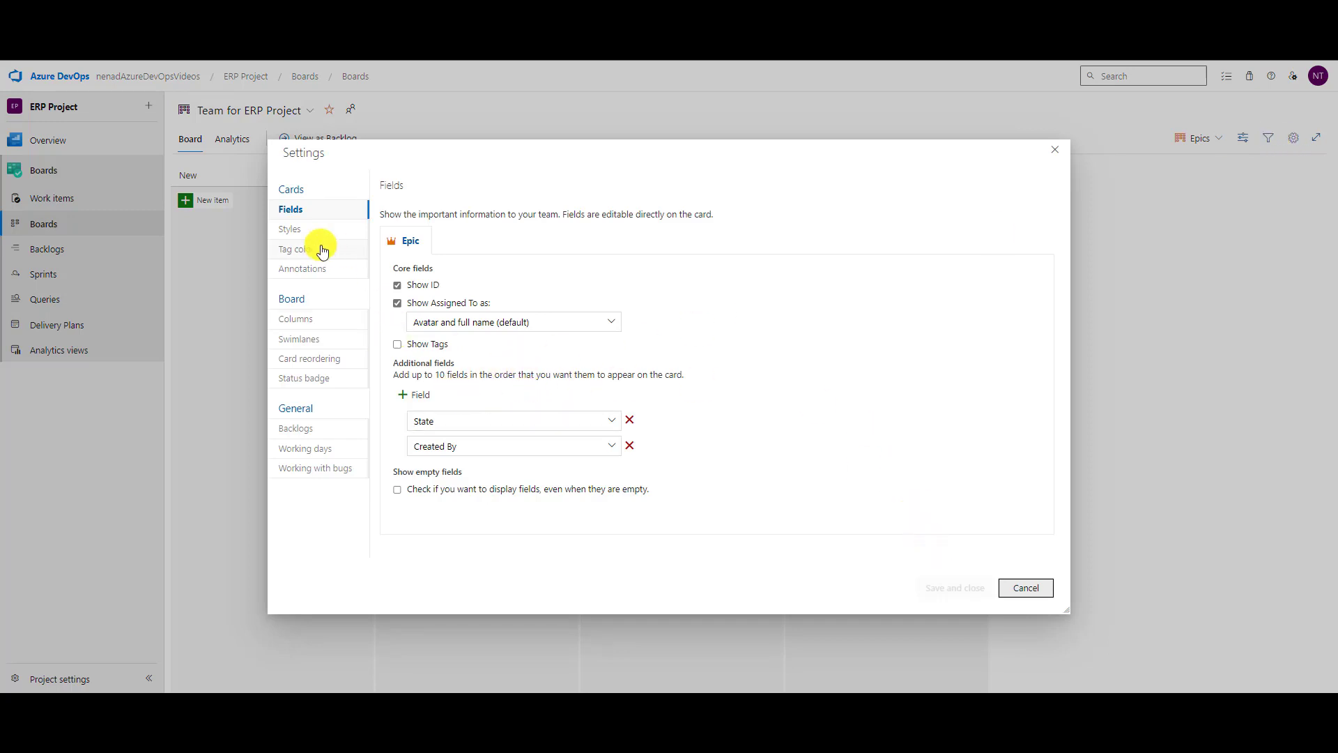
# Create 'Rule for Active Epic' with a yellow card colour for State = Active and save.
pyautogui.click(292, 228)
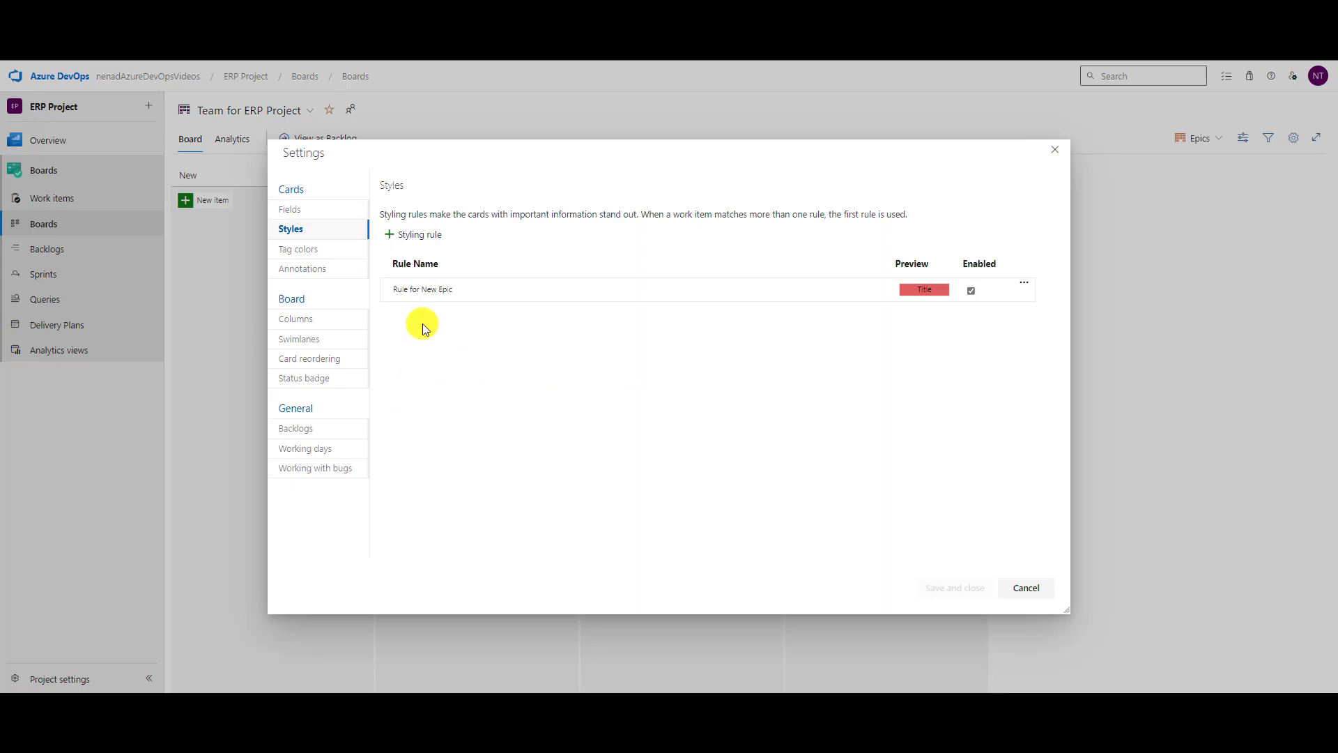
pyautogui.click(426, 237)
pyautogui.write('Rule for ')
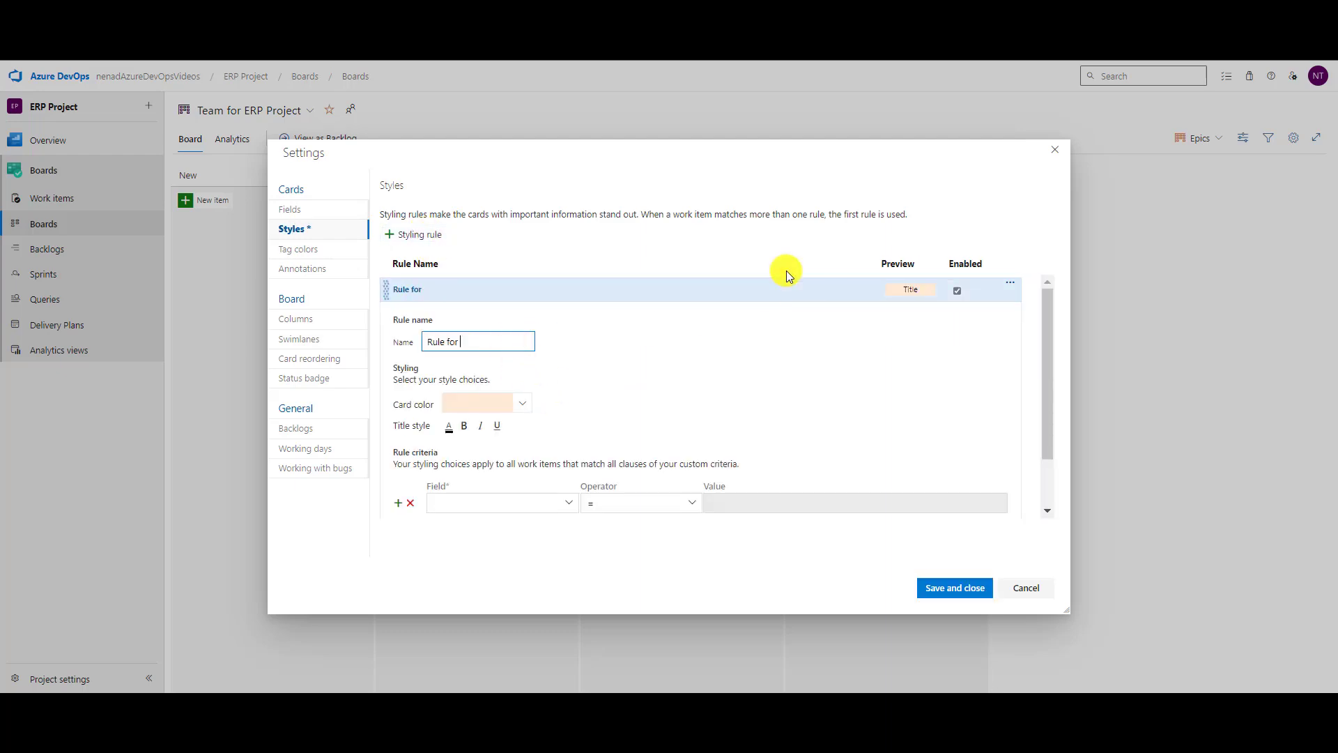
pyautogui.write('Active Epic')
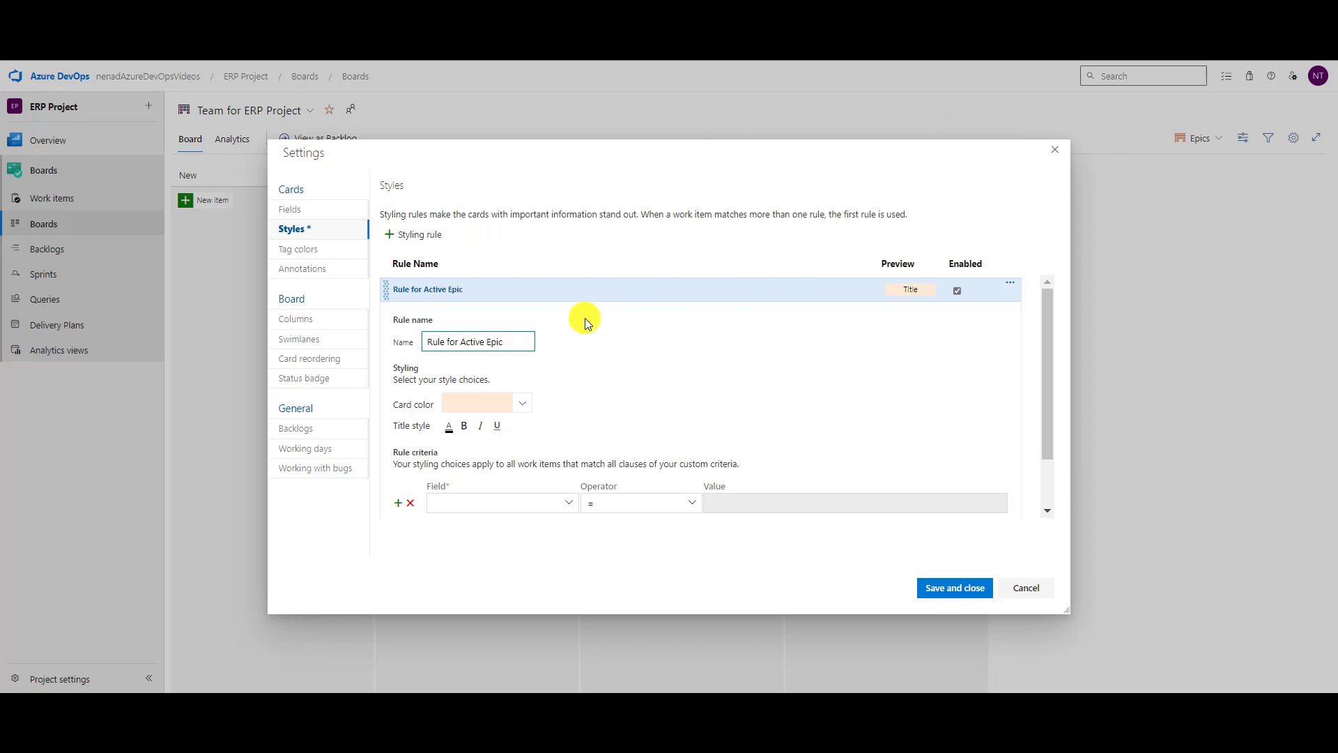
pyautogui.click(522, 404)
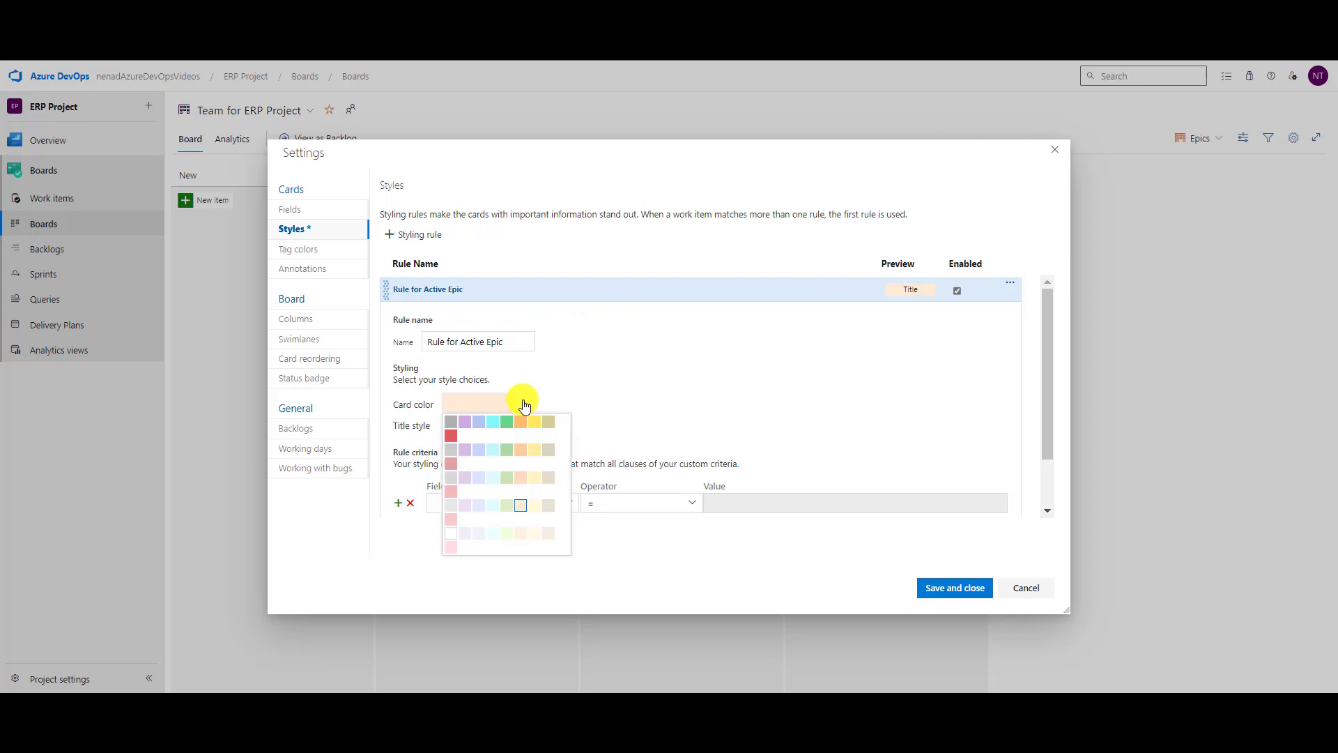
pyautogui.click(535, 421)
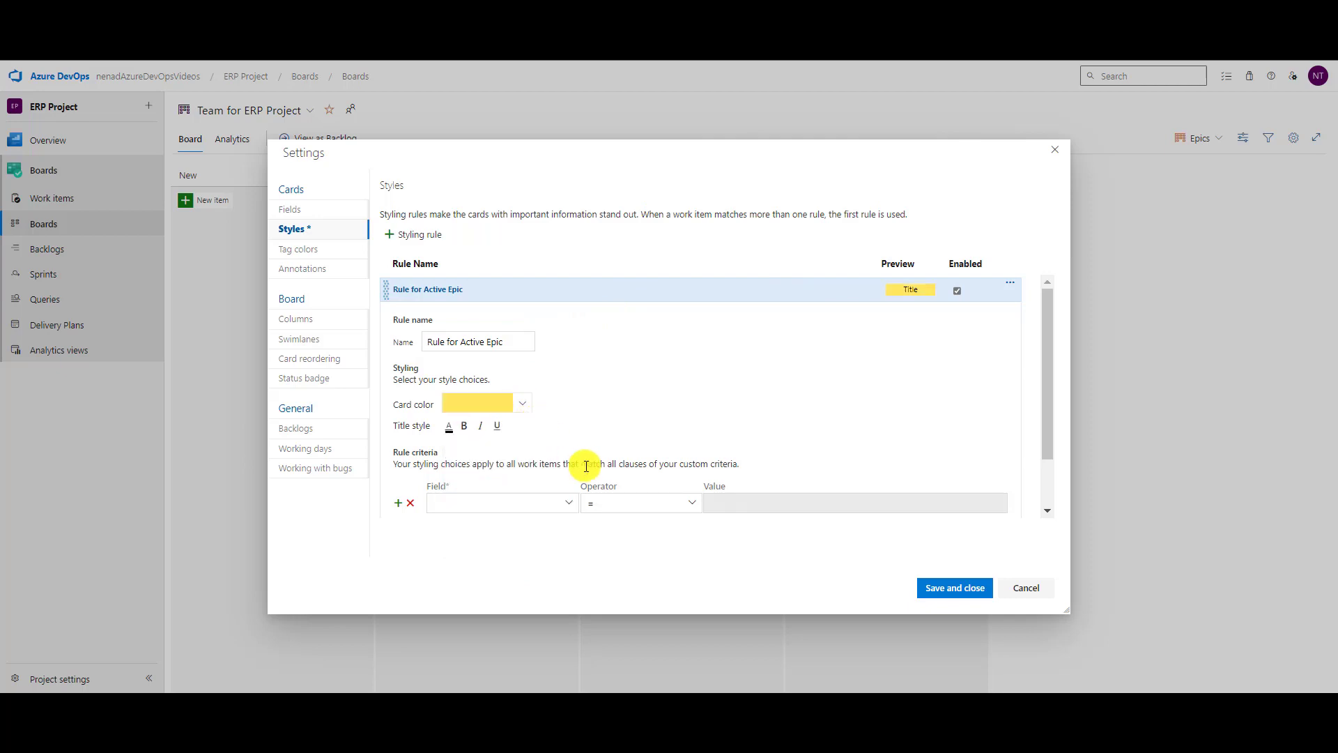
pyautogui.click(556, 502)
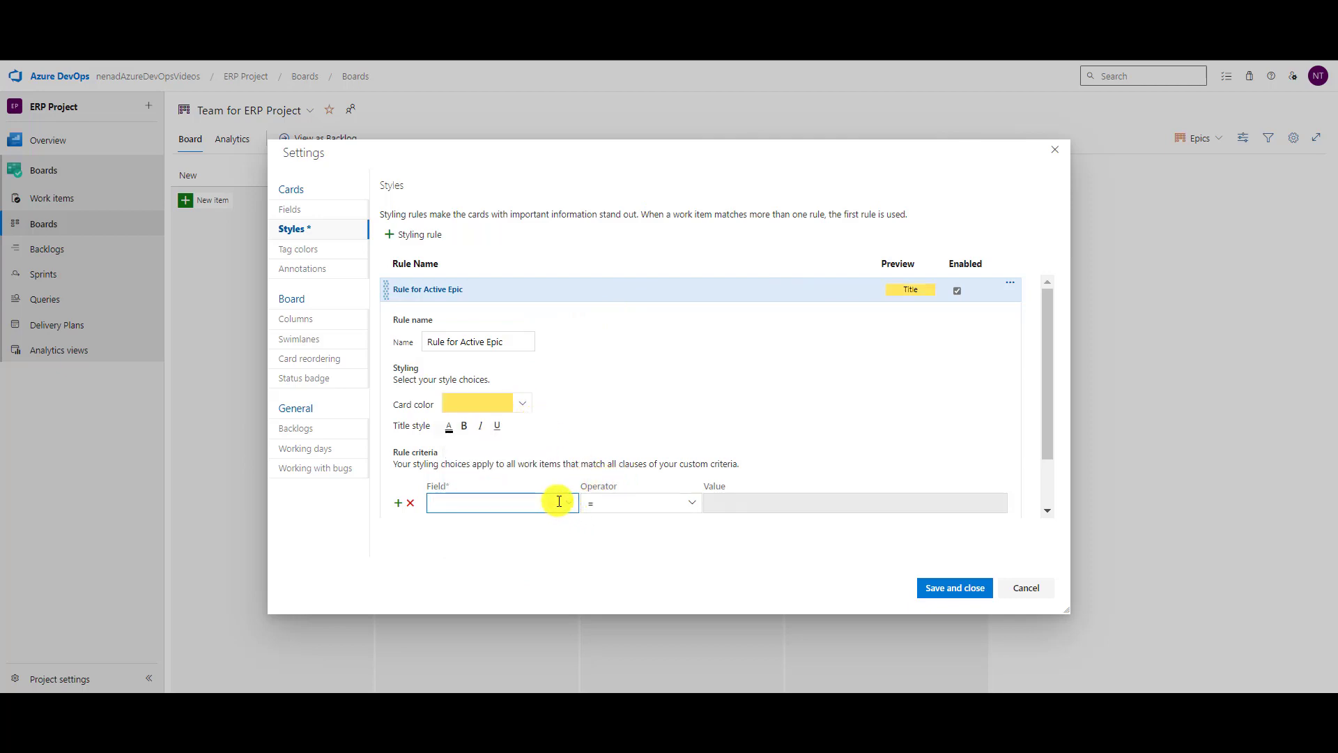
pyautogui.write('State')
pyautogui.press('Tab')
pyautogui.press('Tab')
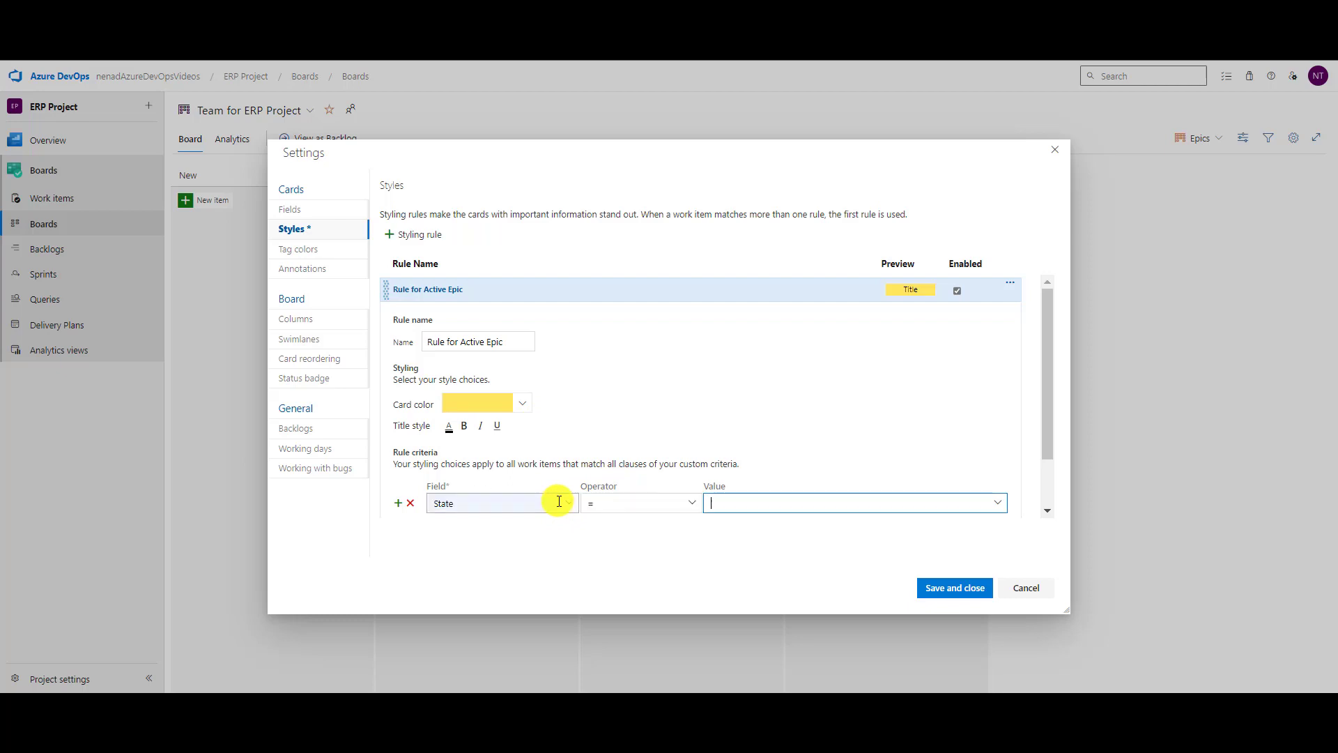
pyautogui.write('Active')
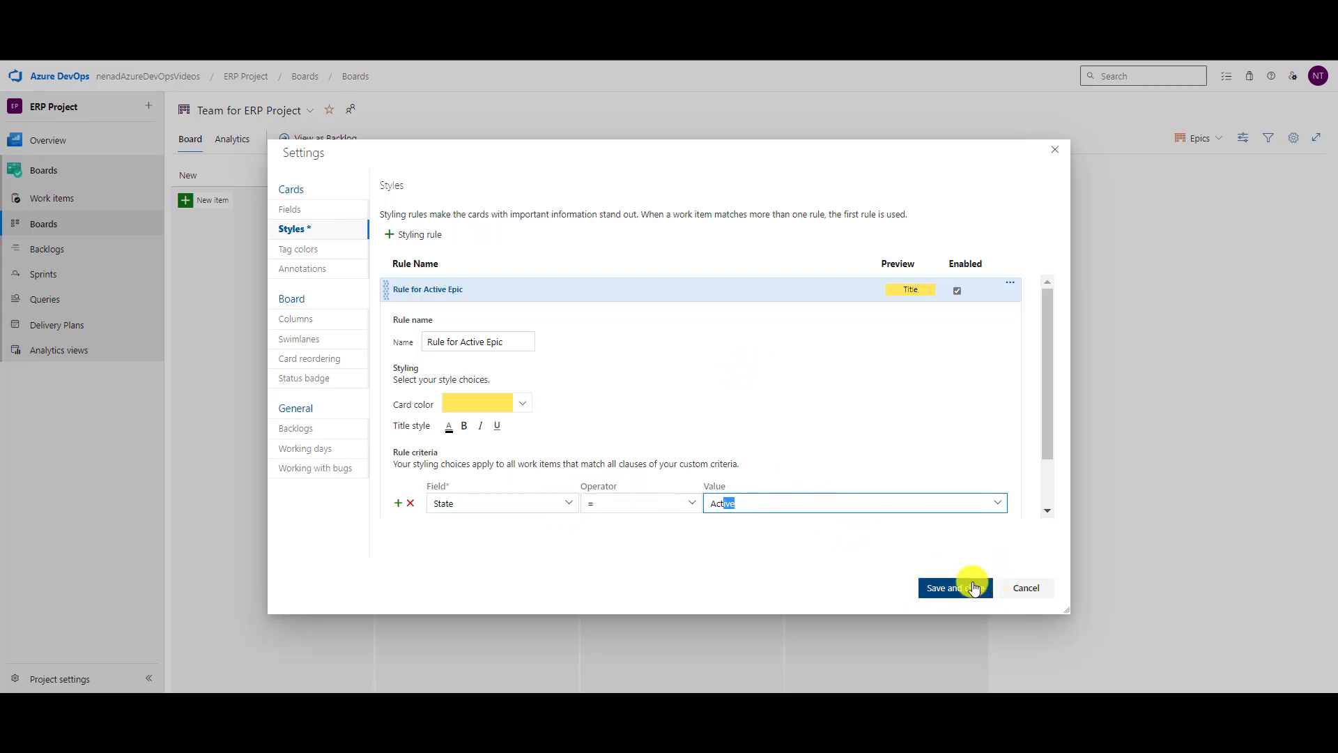
pyautogui.click(952, 587)
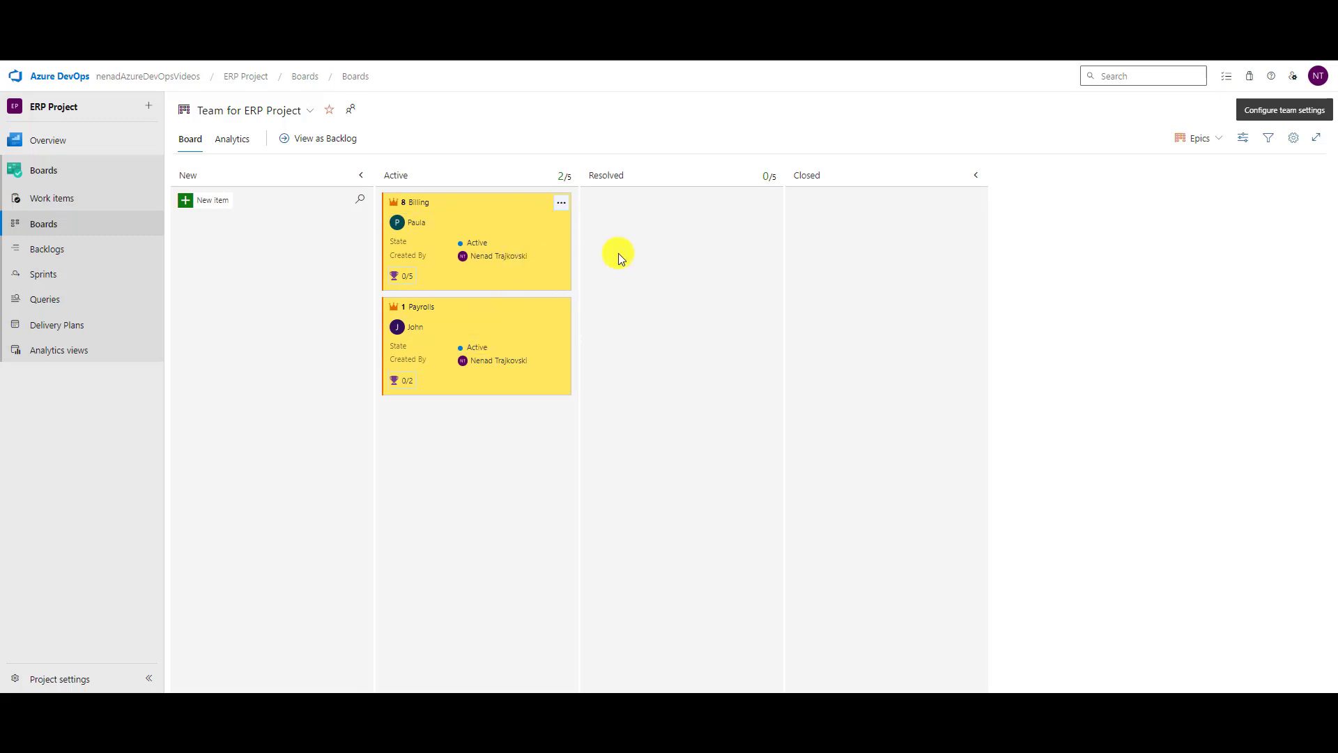
# Start a new card styling rule named 'Rule for Closed Epic'.
pyautogui.click(1298, 137)
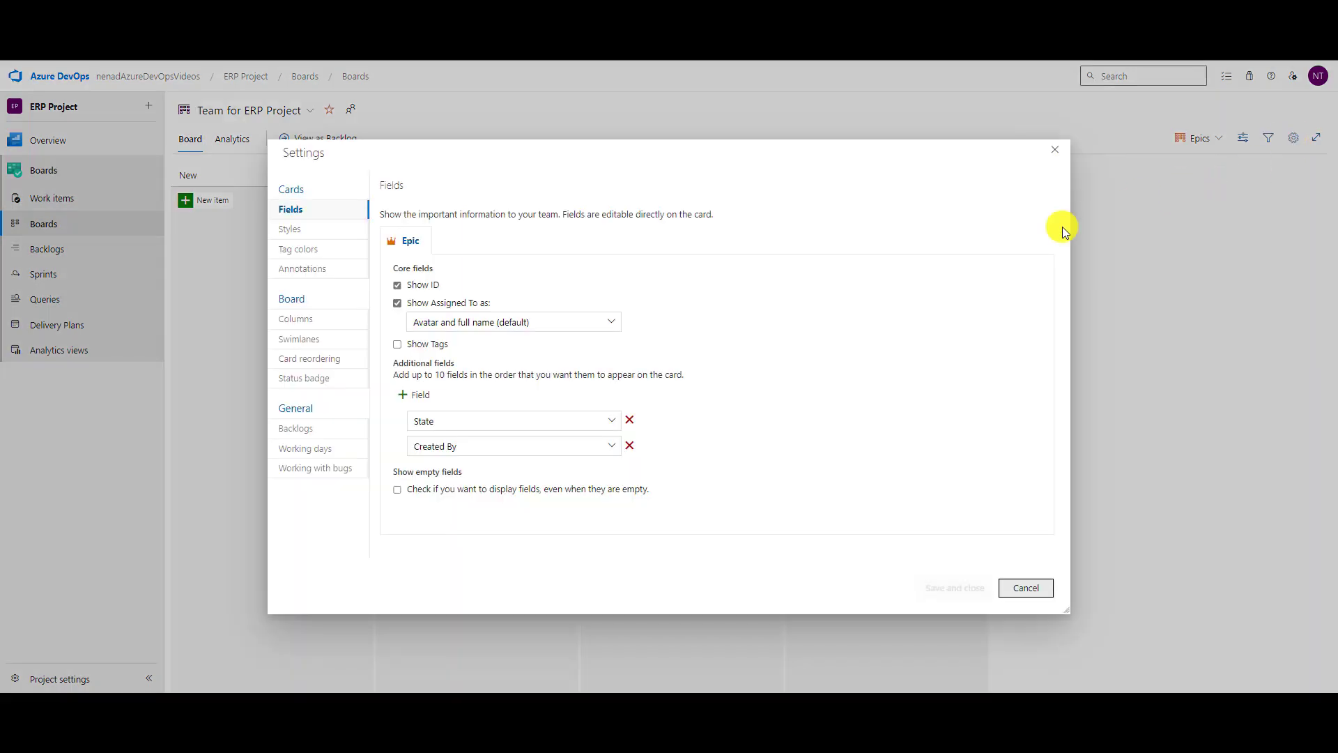
pyautogui.click(288, 230)
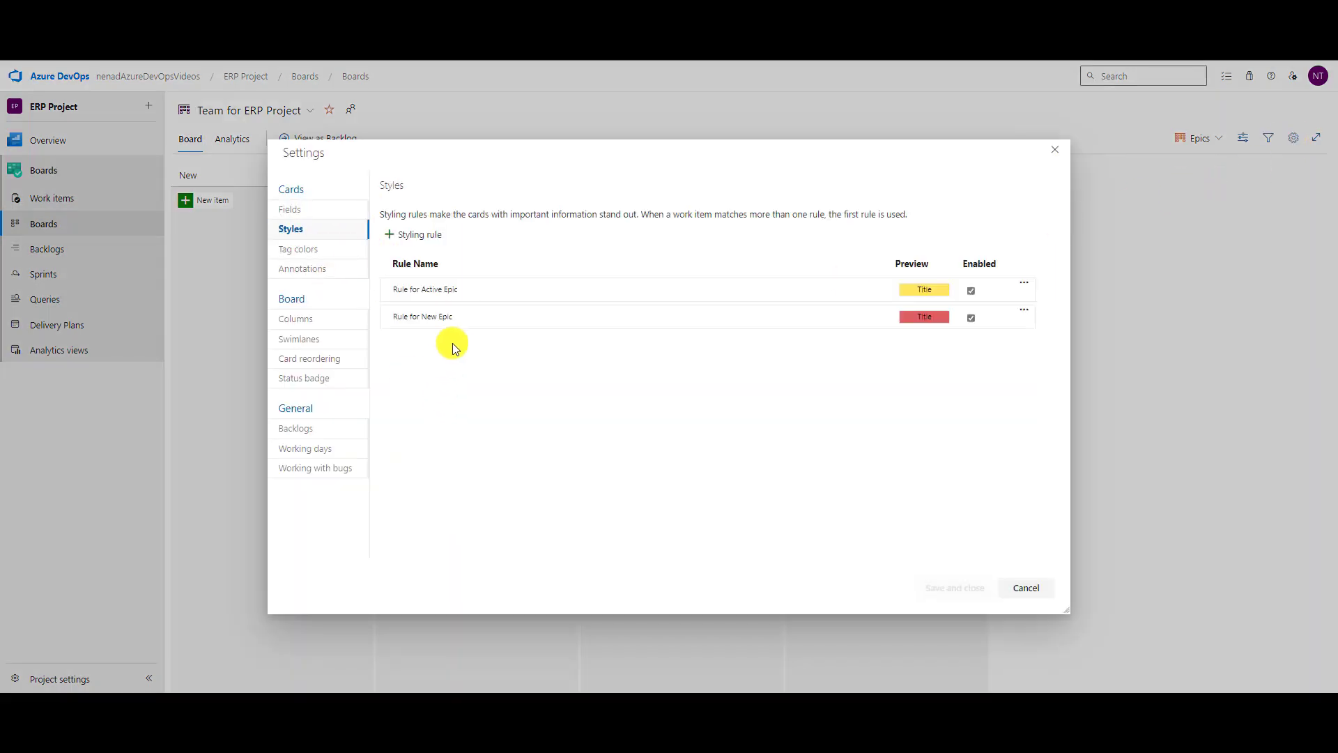
pyautogui.click(420, 235)
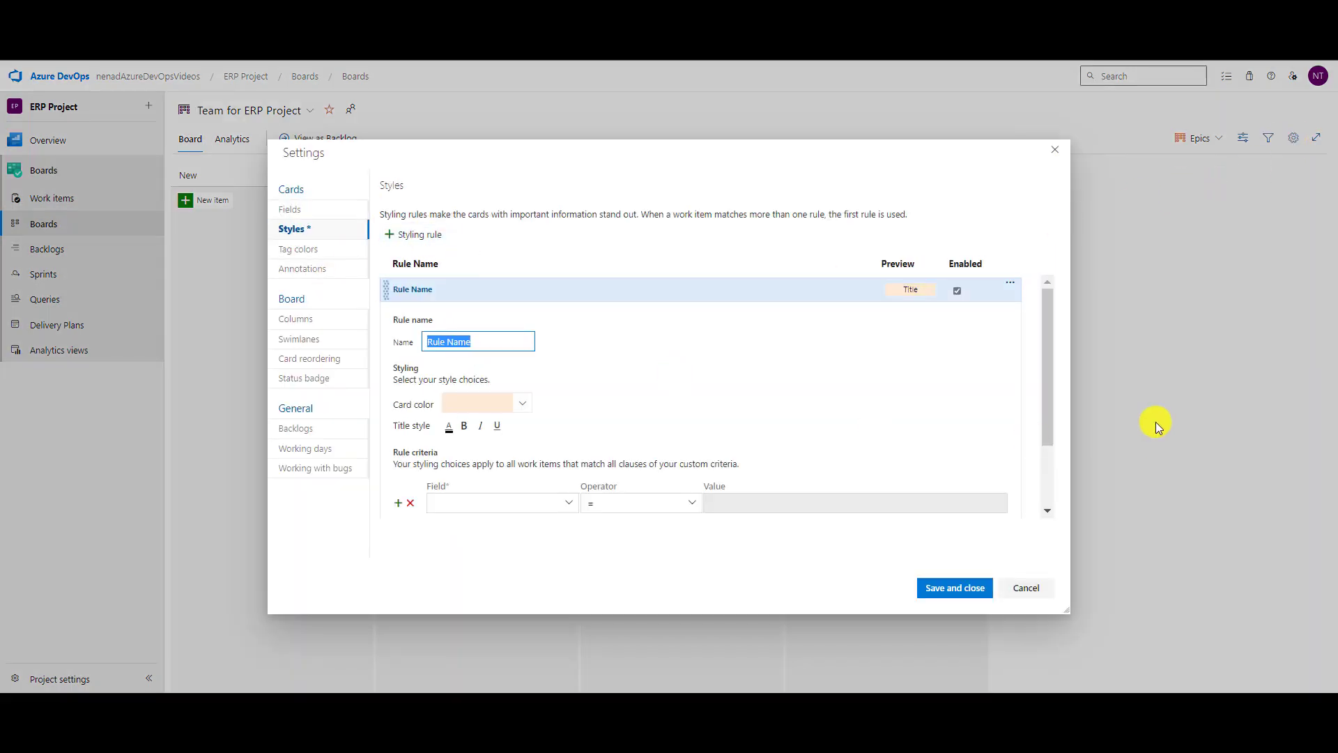
pyautogui.write('Rule for CI')
pyautogui.write('ose')
pyautogui.press('BackSpace')
pyautogui.write('d Epic')
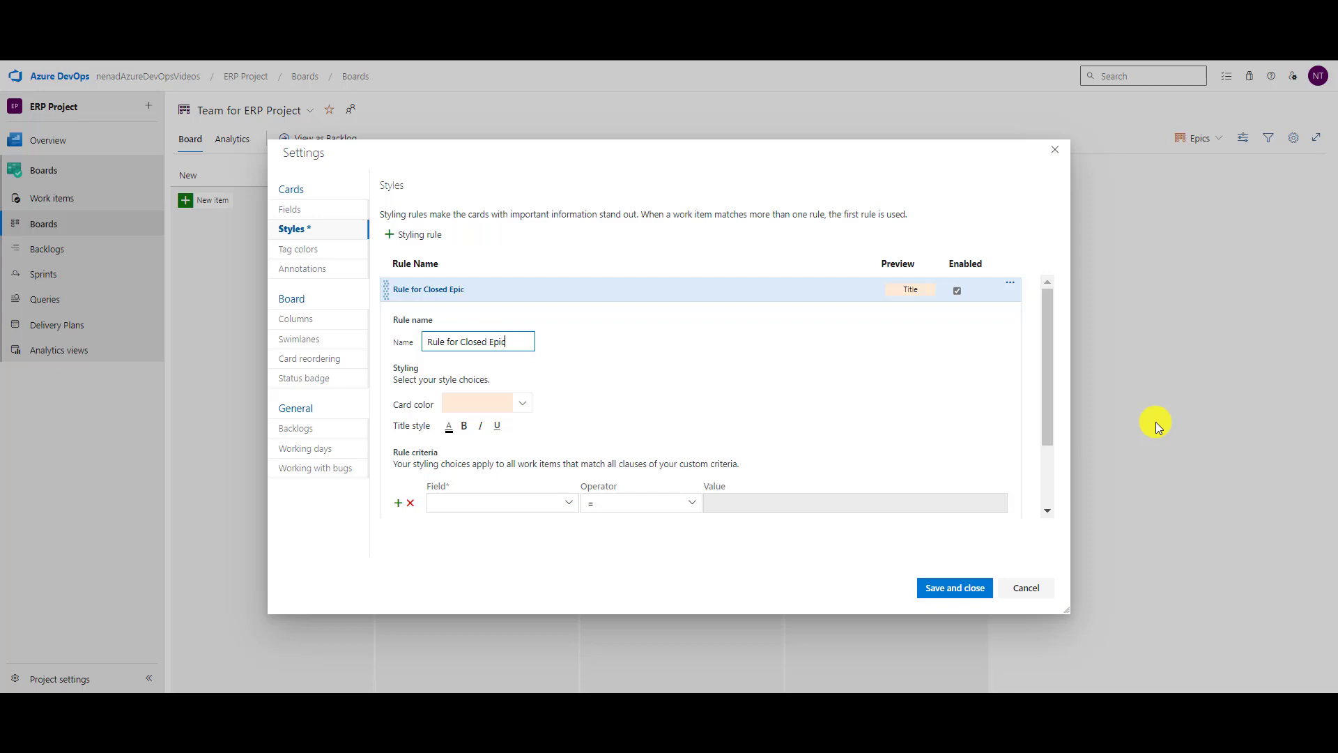
# Give the rule a green card colour for State = Closed and save it.
pyautogui.click(524, 405)
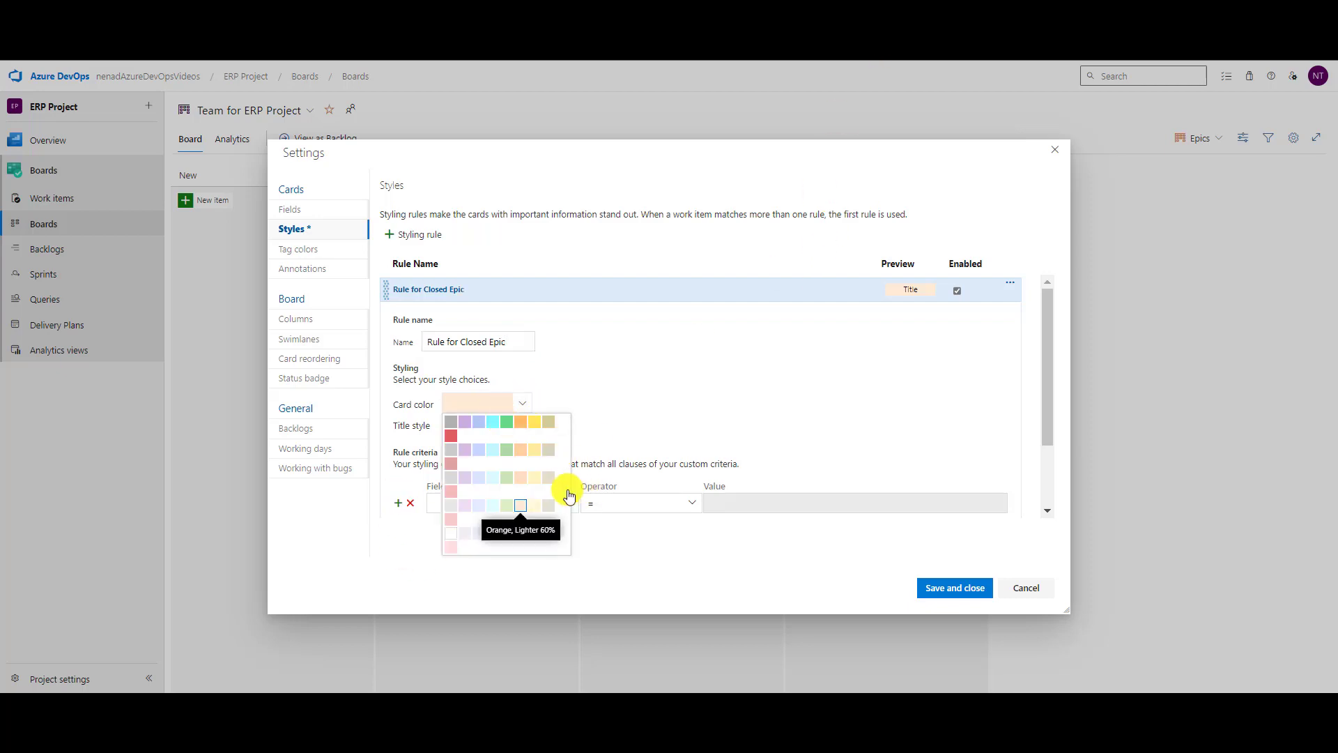
pyautogui.click(499, 423)
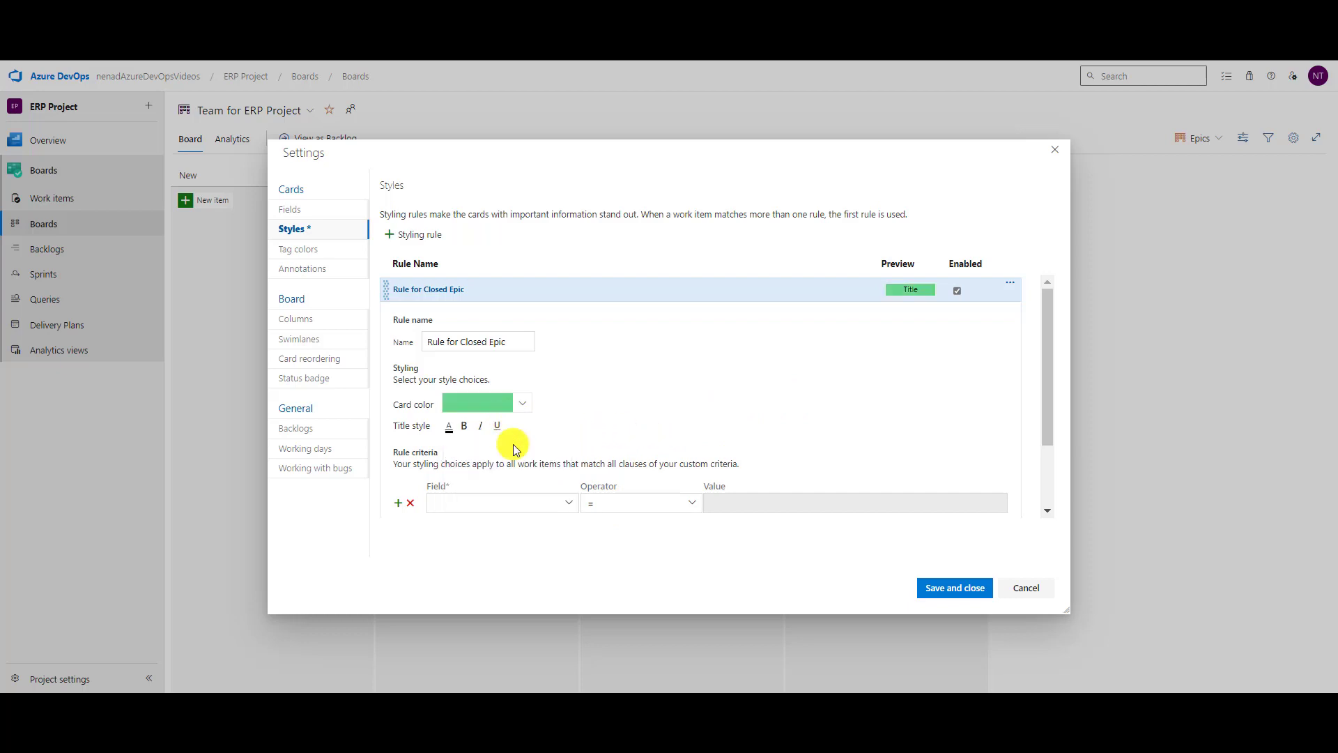
pyautogui.click(501, 502)
pyautogui.write('State')
pyautogui.press('Tab')
pyautogui.press('Tab')
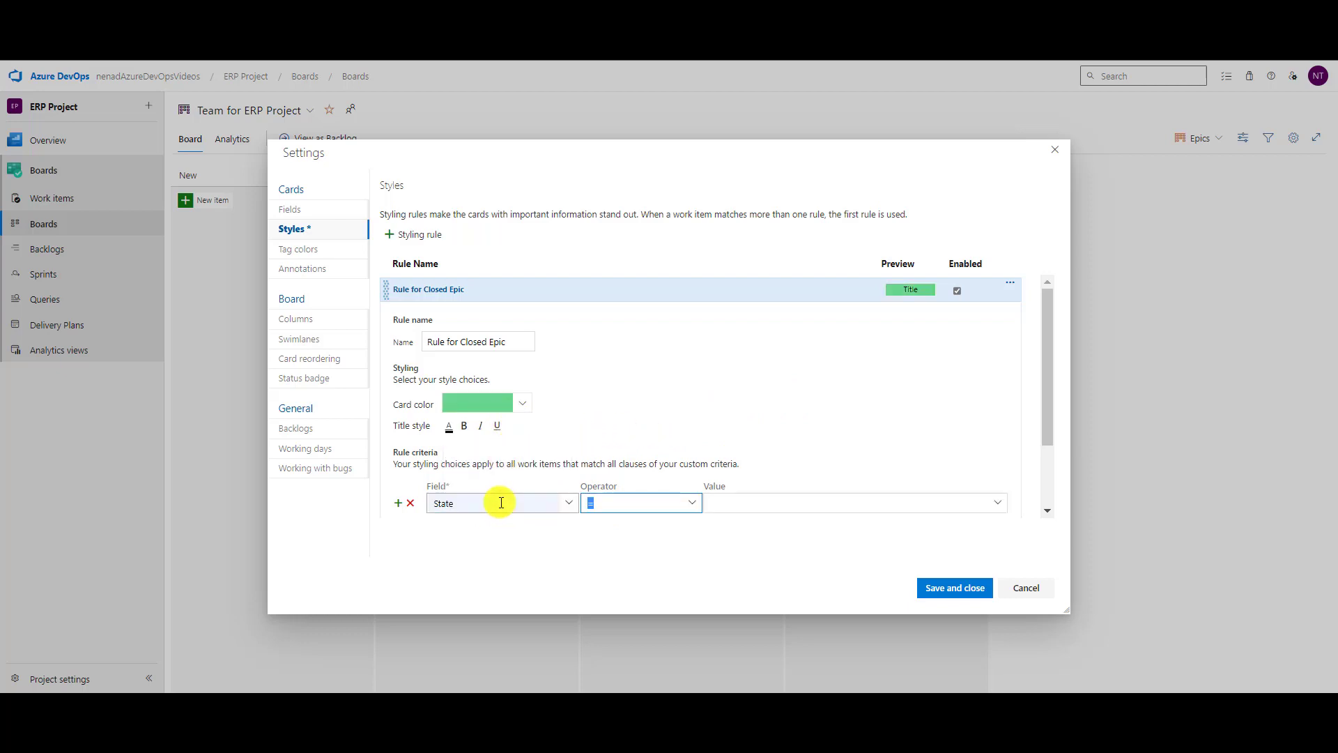
pyautogui.write('Closed')
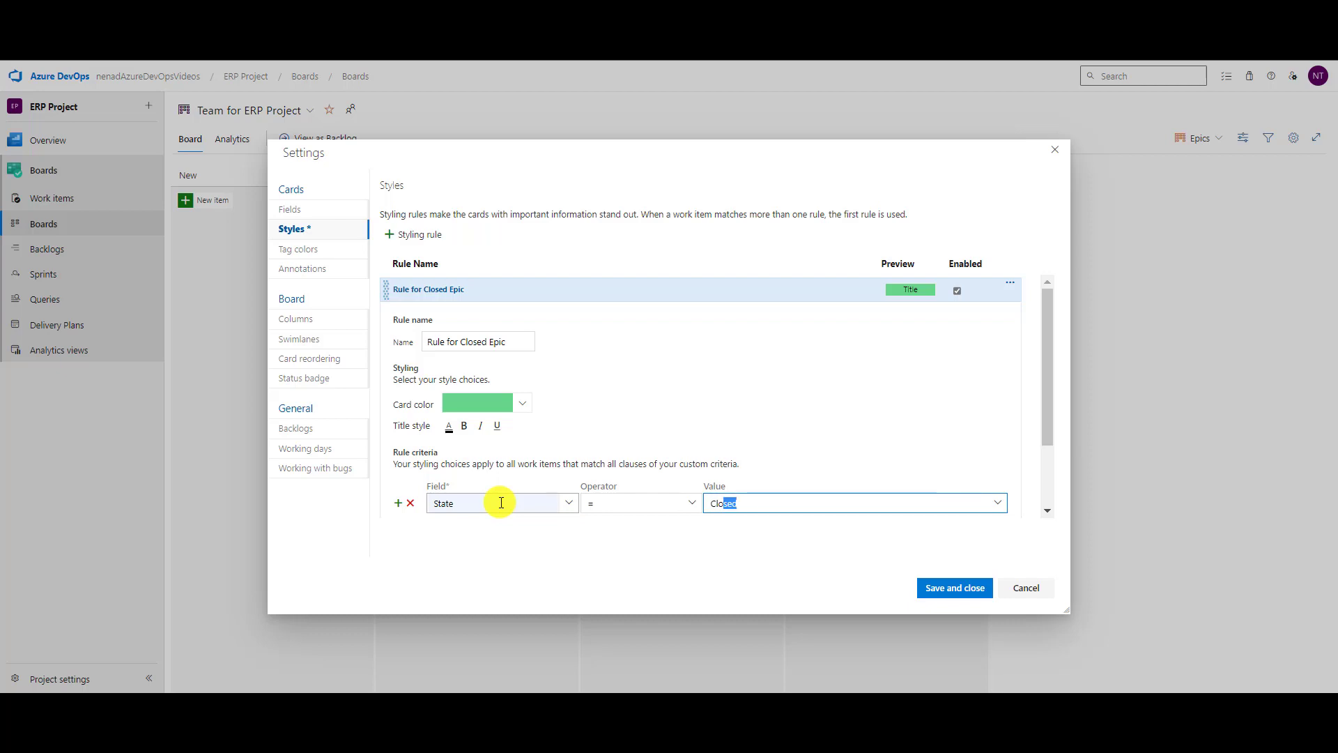
pyautogui.click(929, 590)
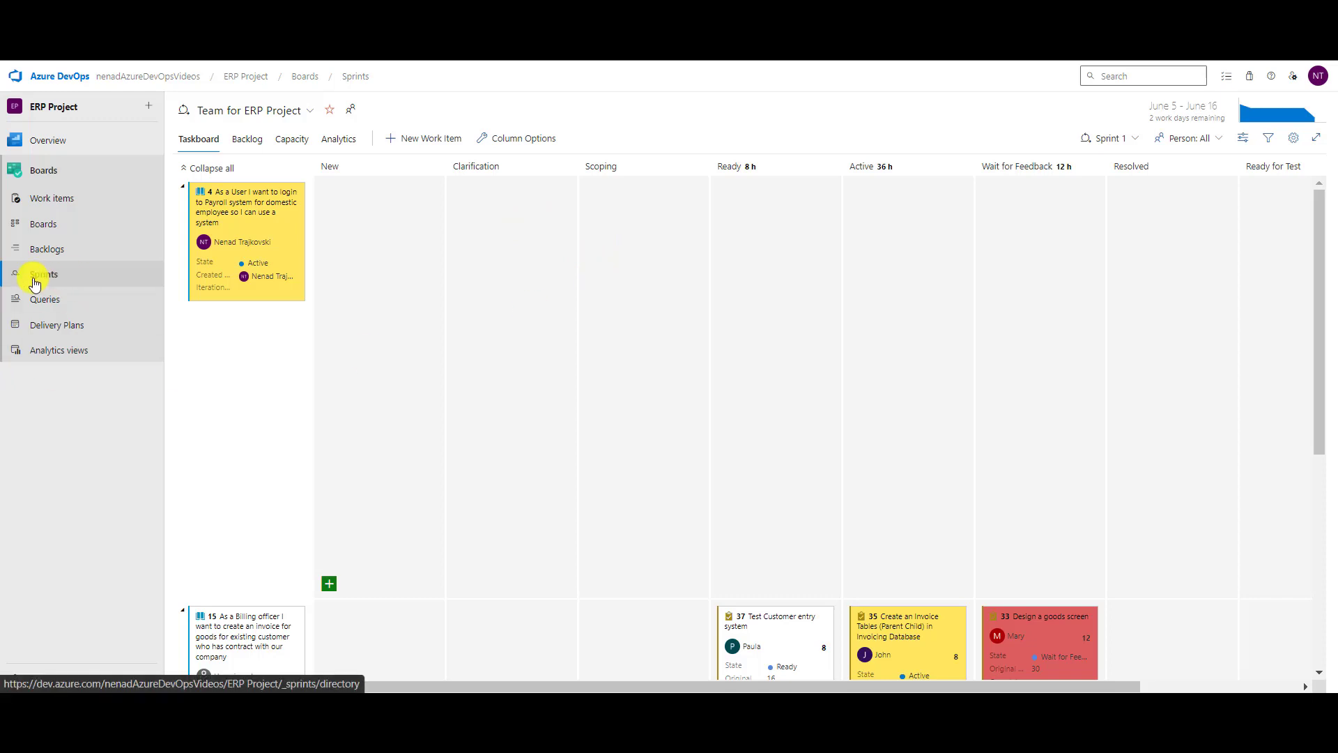
# Review the taskboard card fields for user stories, bugs and tasks, then show the styling rules.
pyautogui.click(1296, 140)
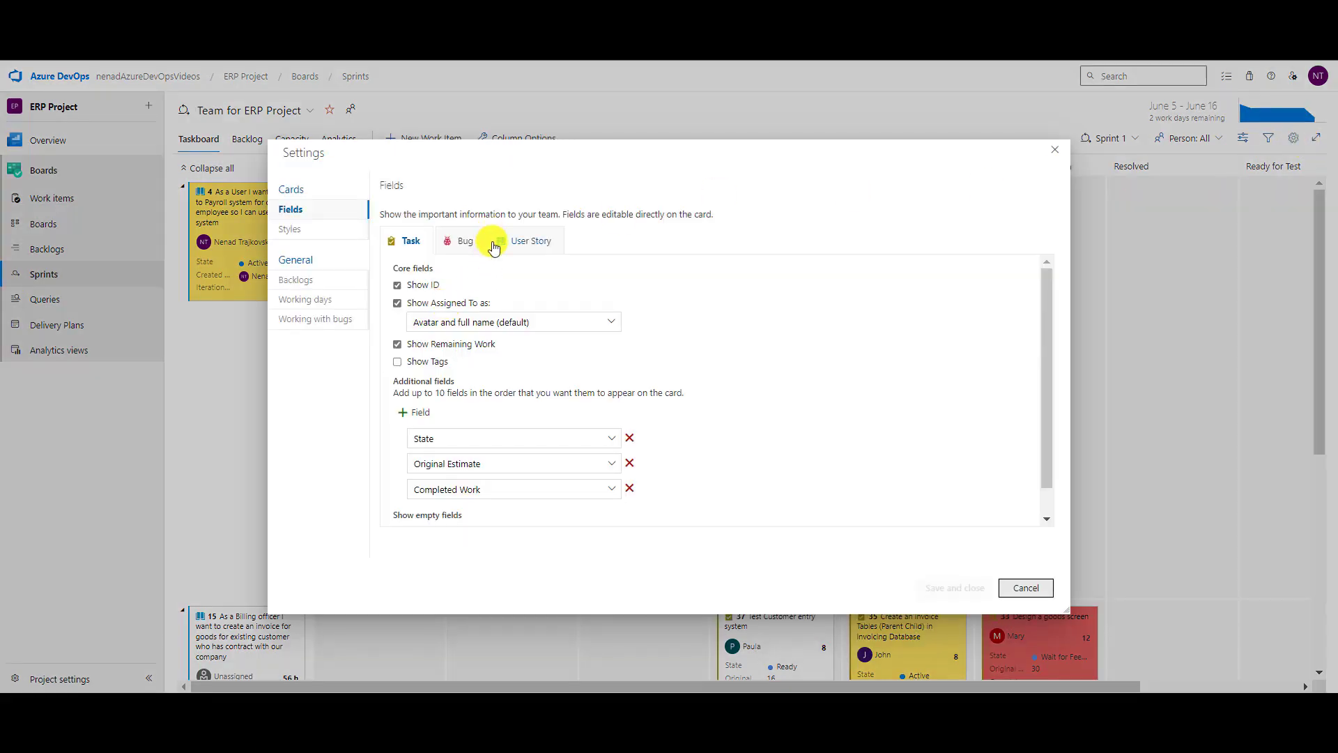
pyautogui.click(521, 241)
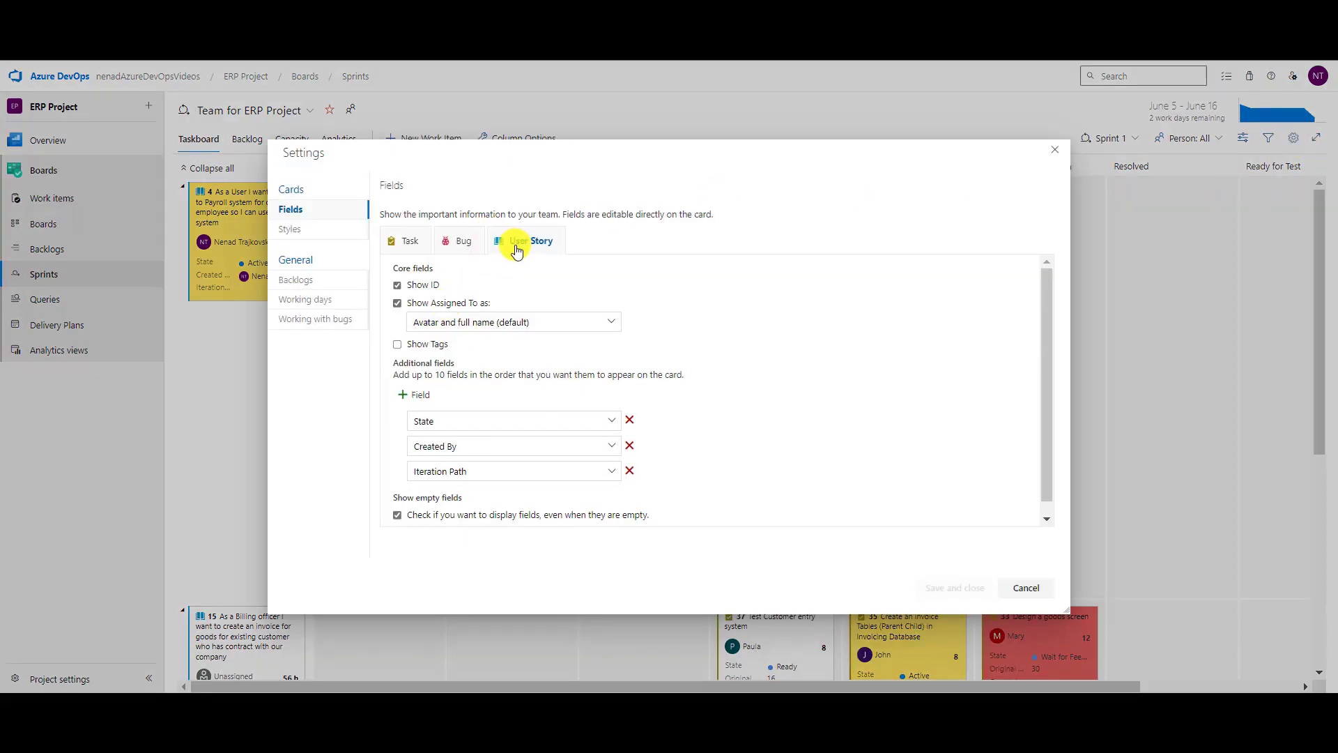
pyautogui.click(463, 244)
pyautogui.click(410, 241)
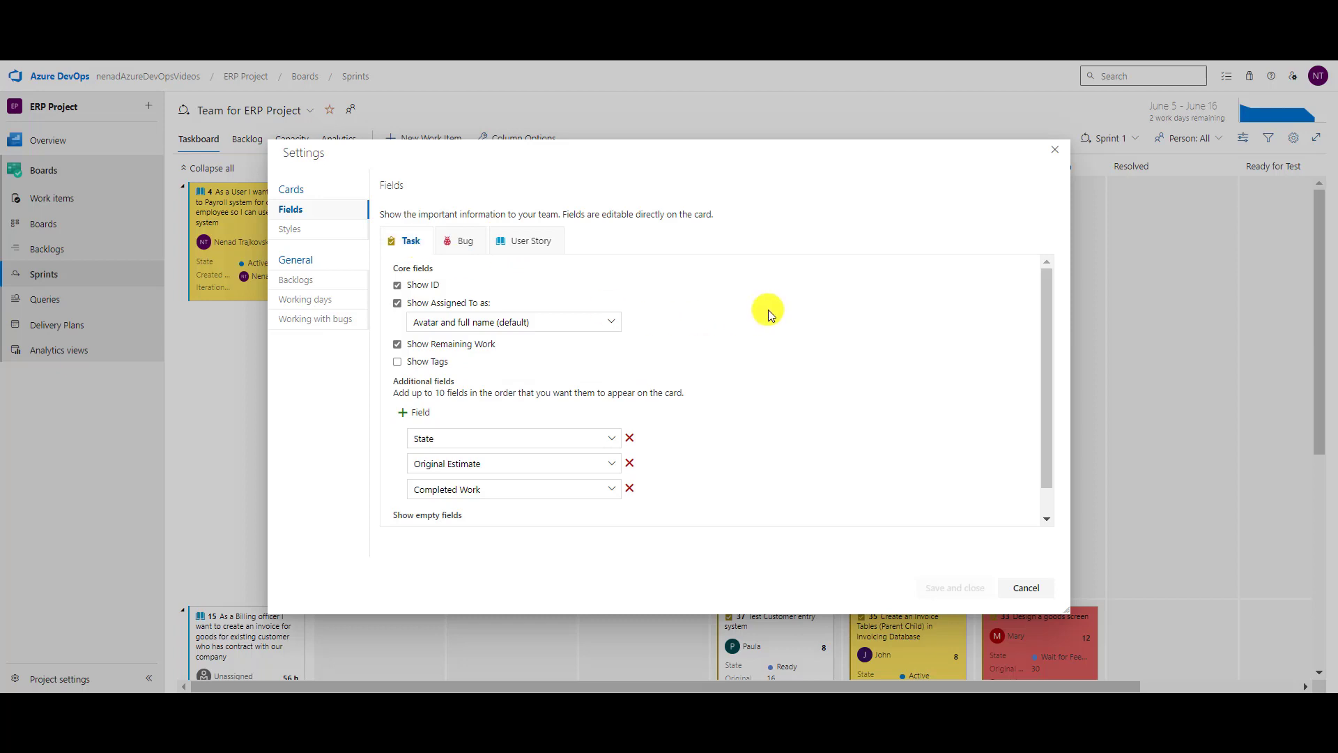
pyautogui.scroll(-1, 768, 310)
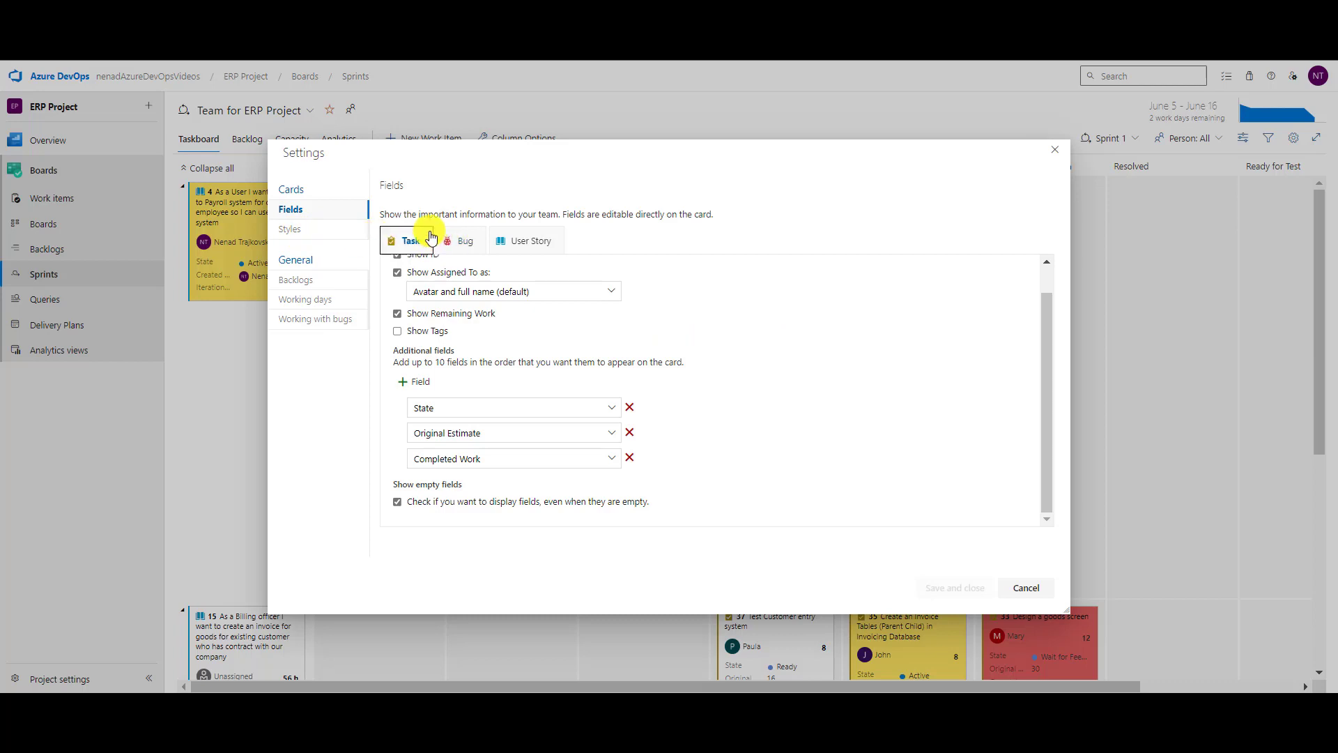
pyautogui.click(467, 241)
pyautogui.click(538, 240)
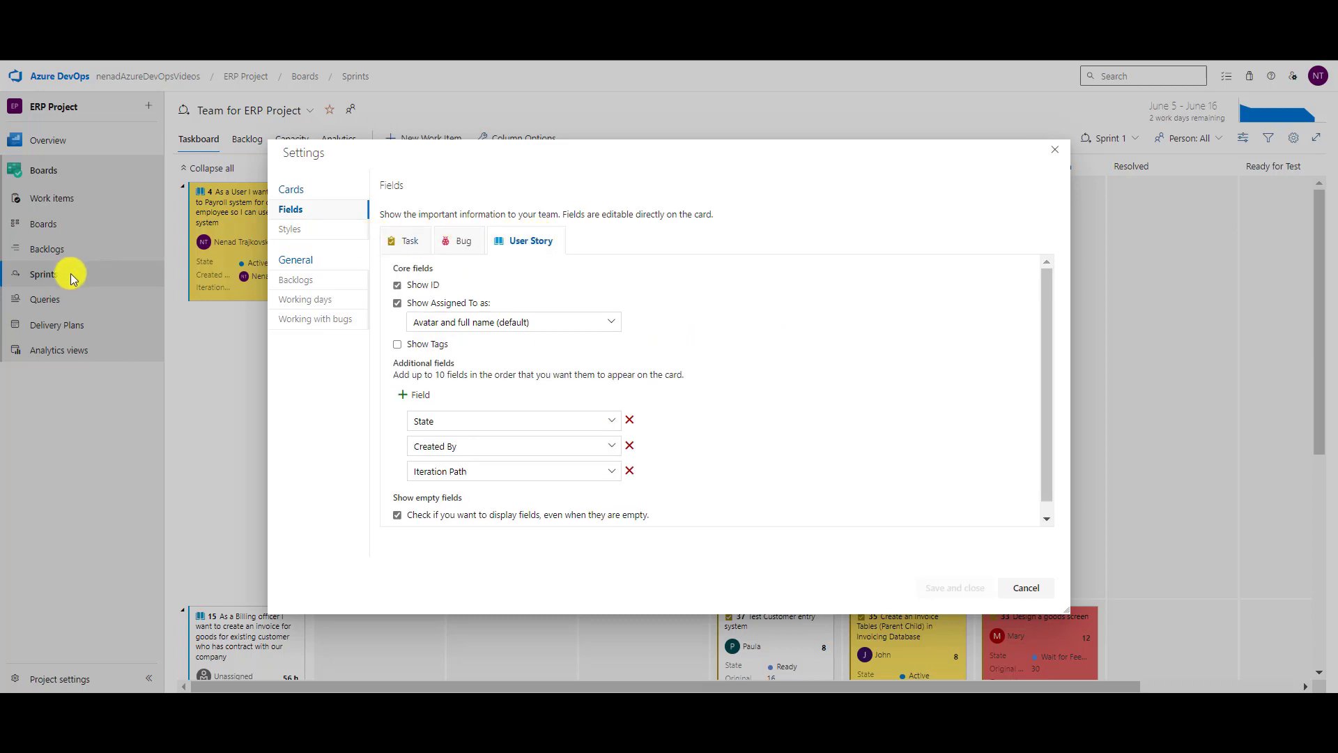
pyautogui.click(293, 232)
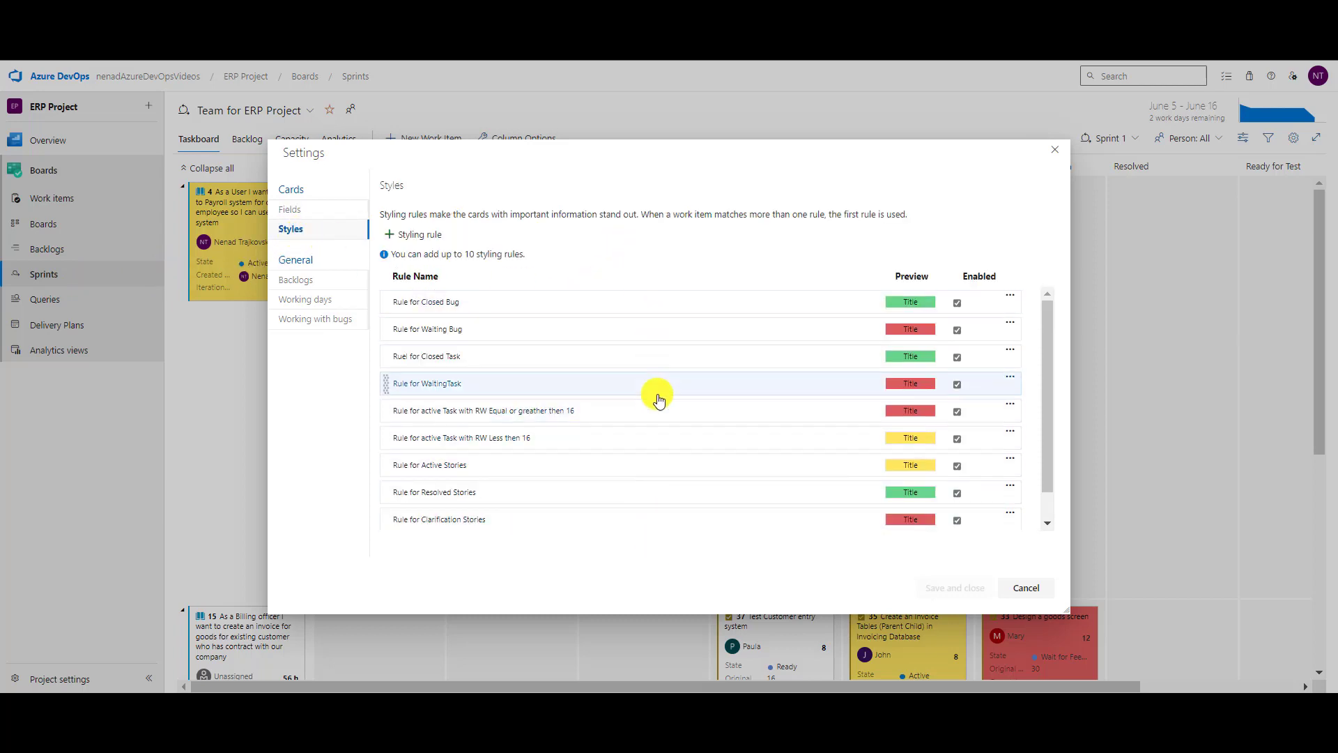
# Inspect 'Rule for Waiting Bug', then open the red rule for active tasks with remaining work 16+.
pyautogui.click(573, 336)
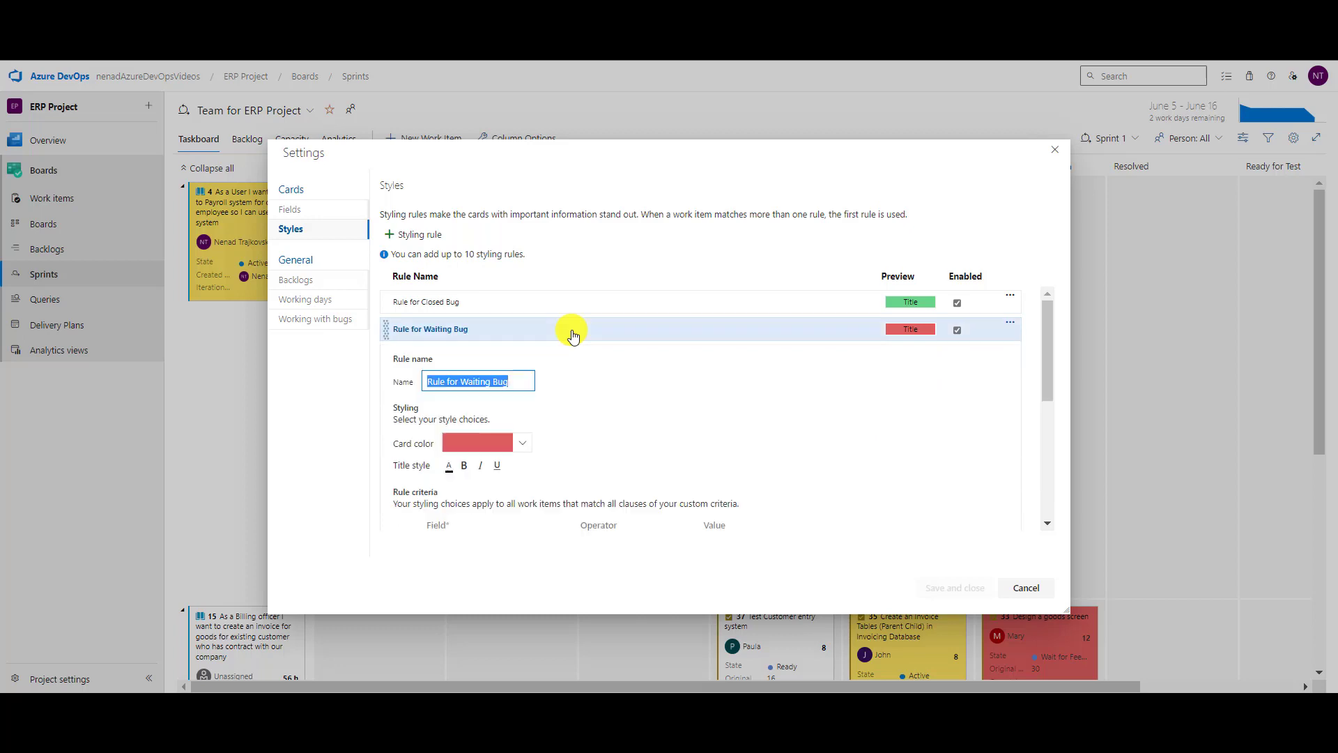
pyautogui.scroll(-3, 577, 391)
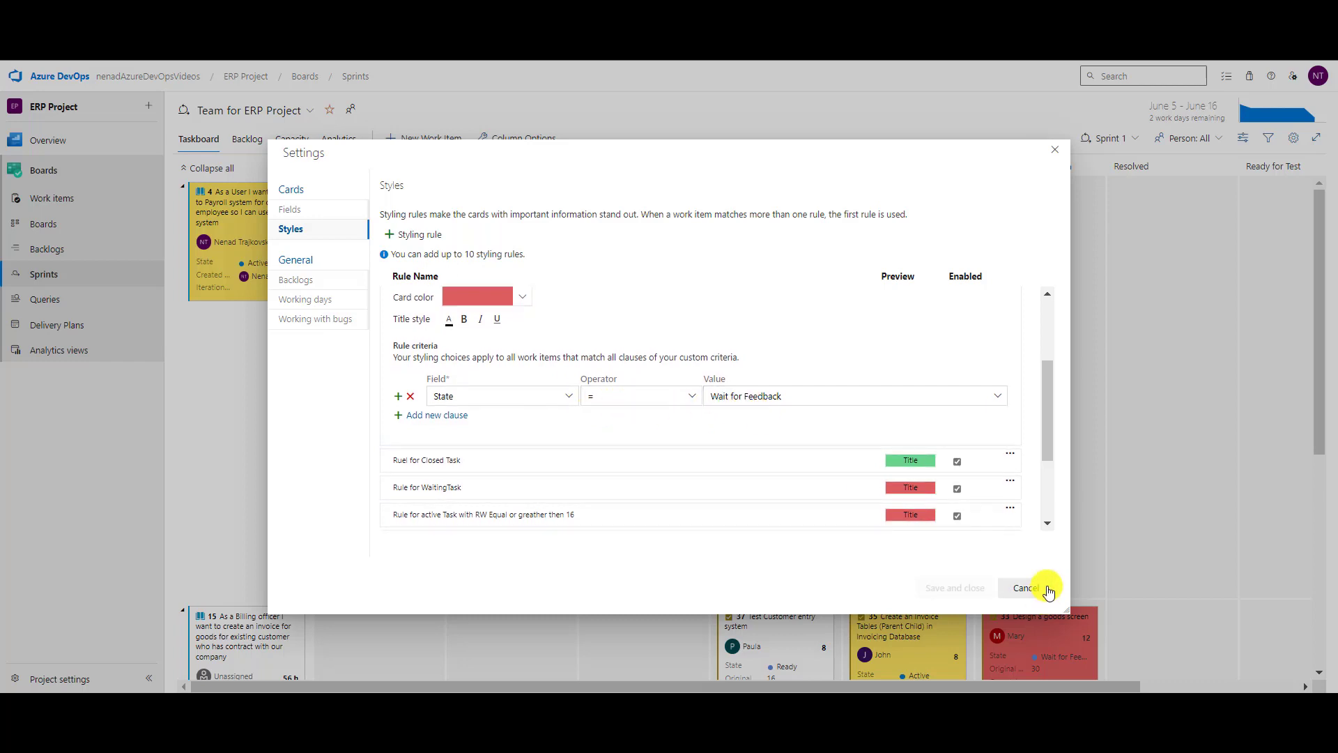
pyautogui.scroll(-3, 1004, 514)
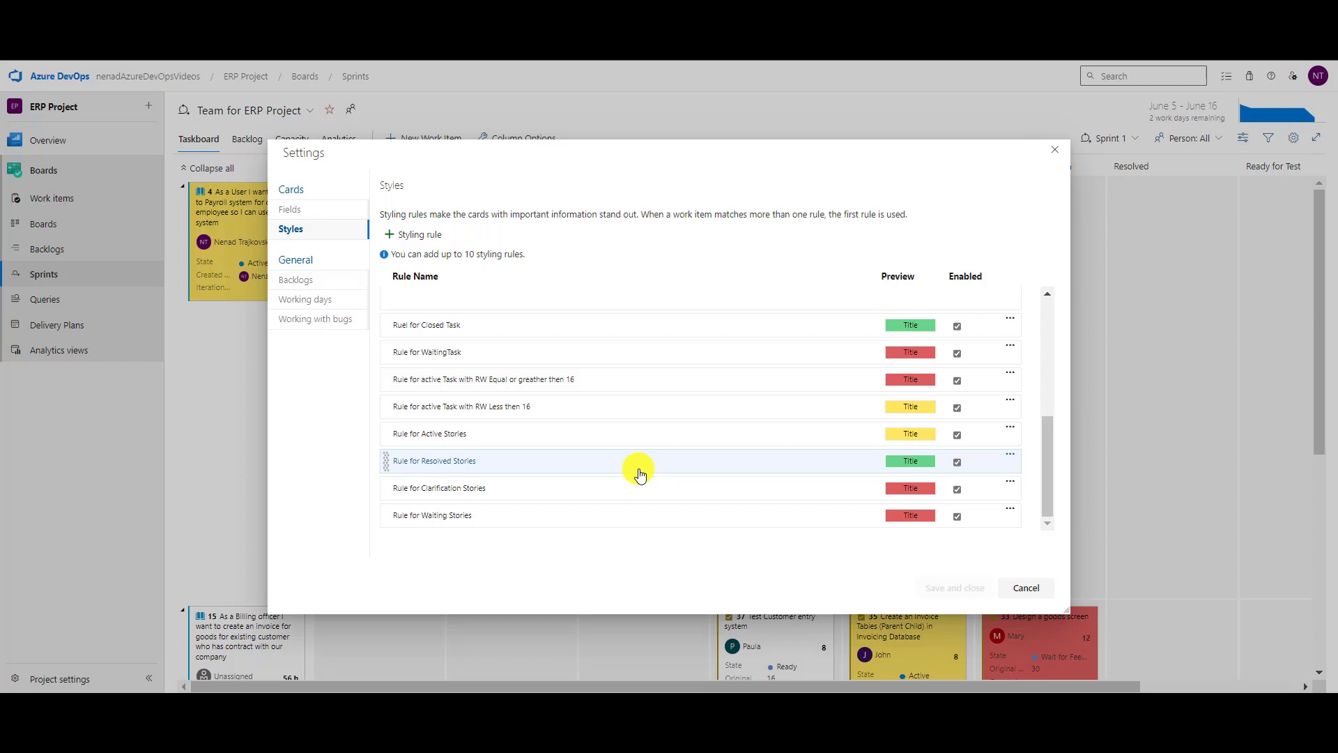
pyautogui.click(478, 380)
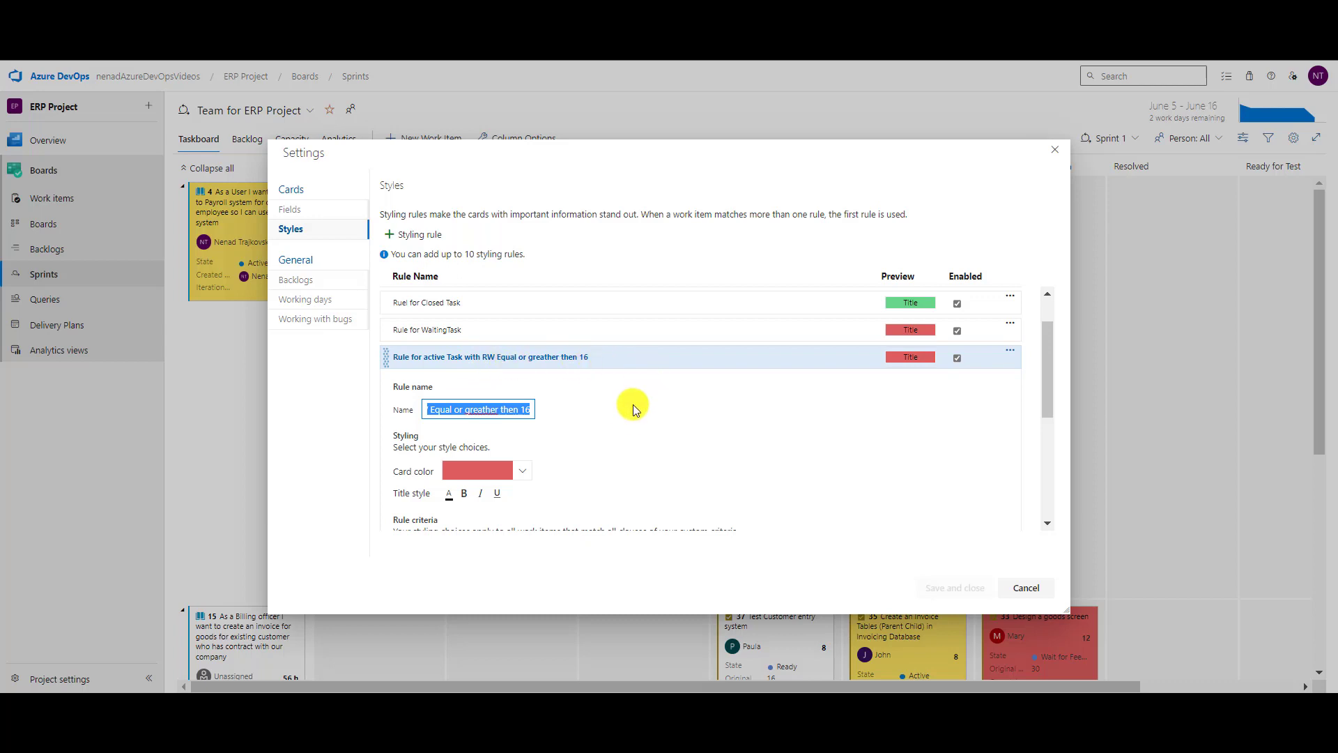
# Check the red rule's criteria (State = Active, Remaining Work >= 16), then open 'Rule for active Task with RW Less then 16'.
pyautogui.scroll(-2, 627, 412)
pyautogui.scroll(1, 619, 415)
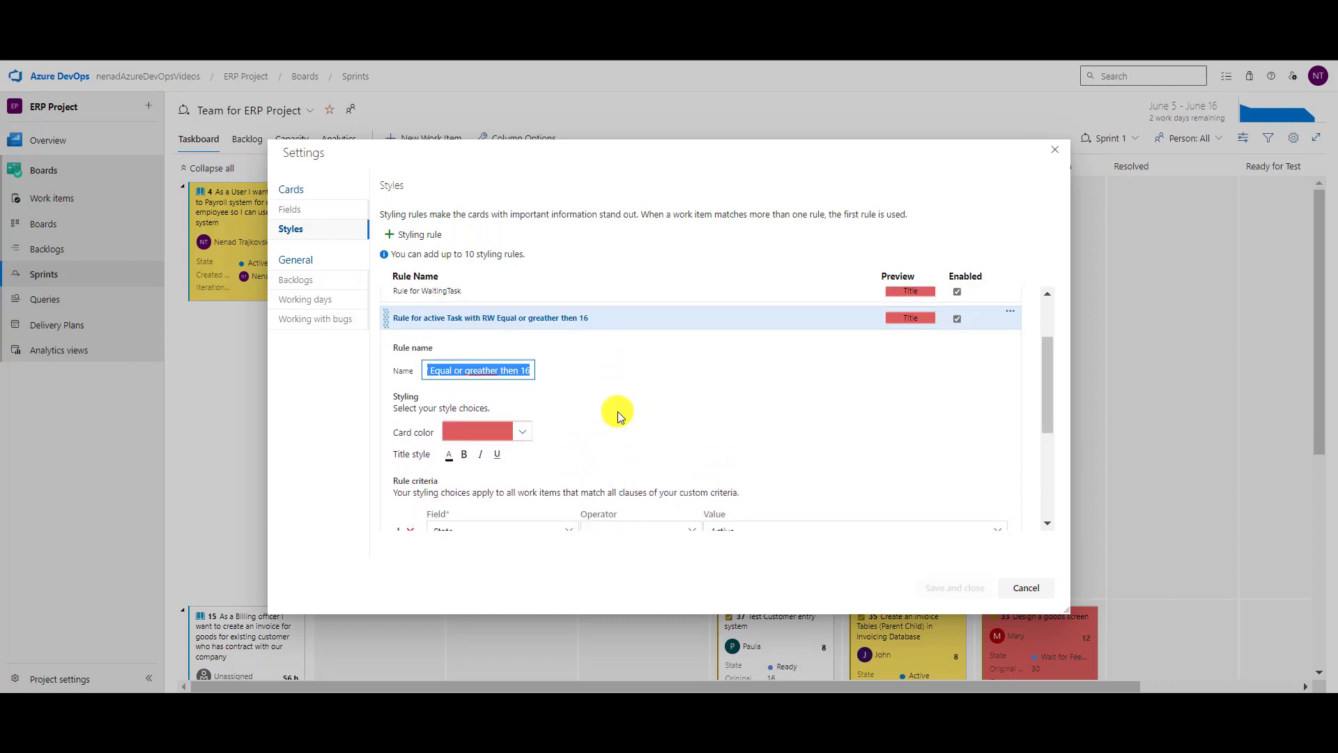
pyautogui.scroll(-1, 617, 407)
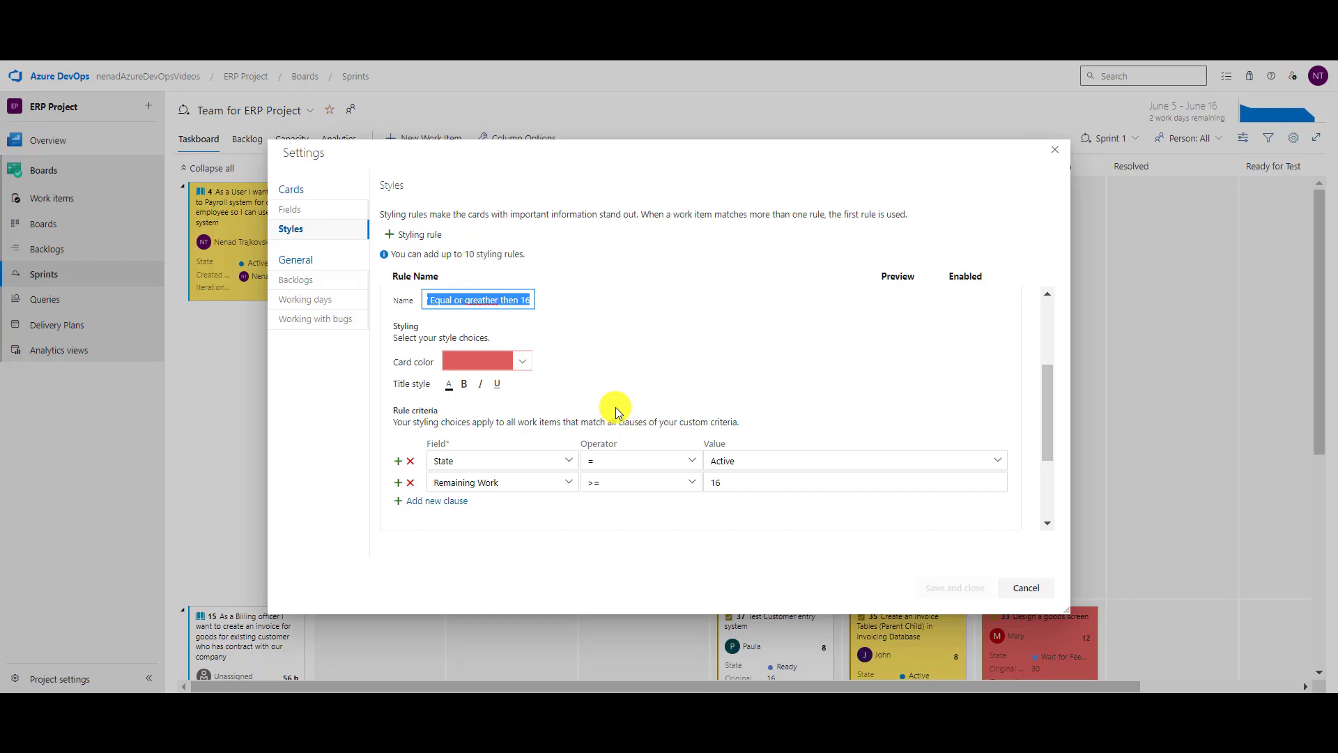
pyautogui.scroll(-2, 576, 344)
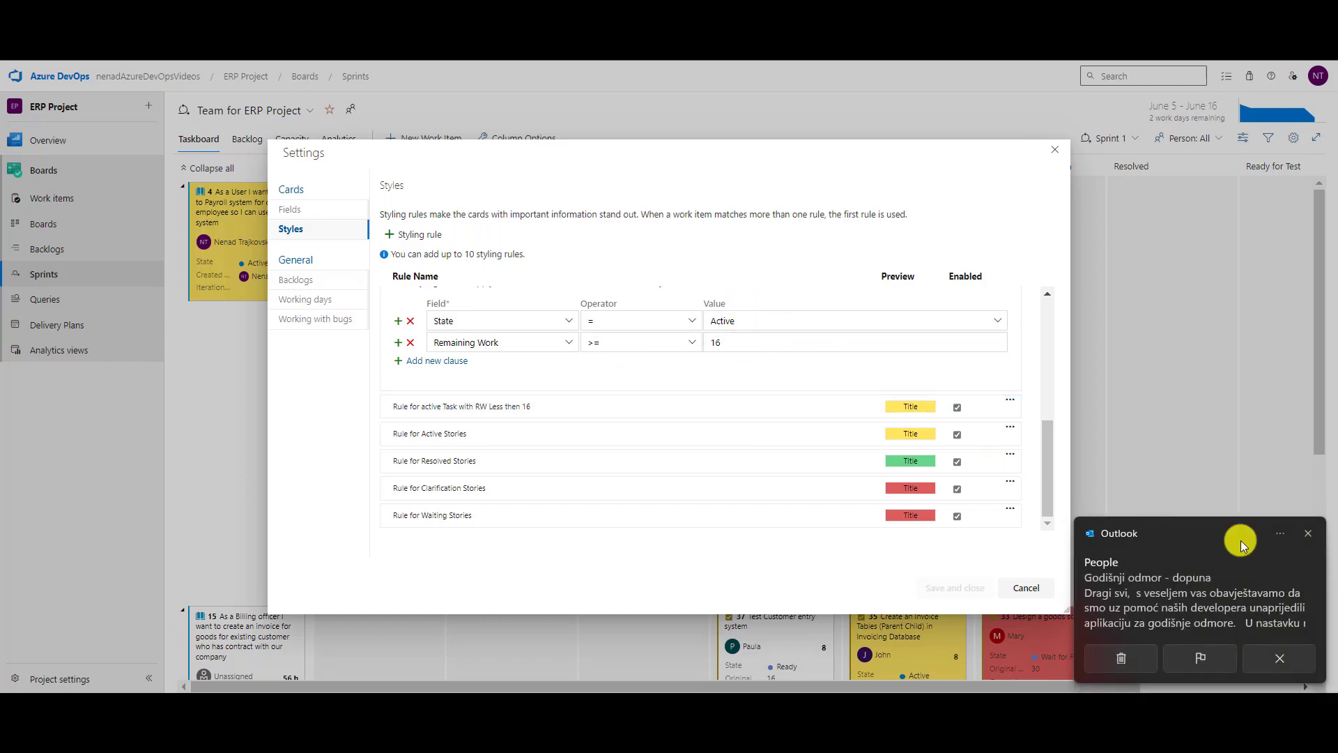
pyautogui.click(1317, 534)
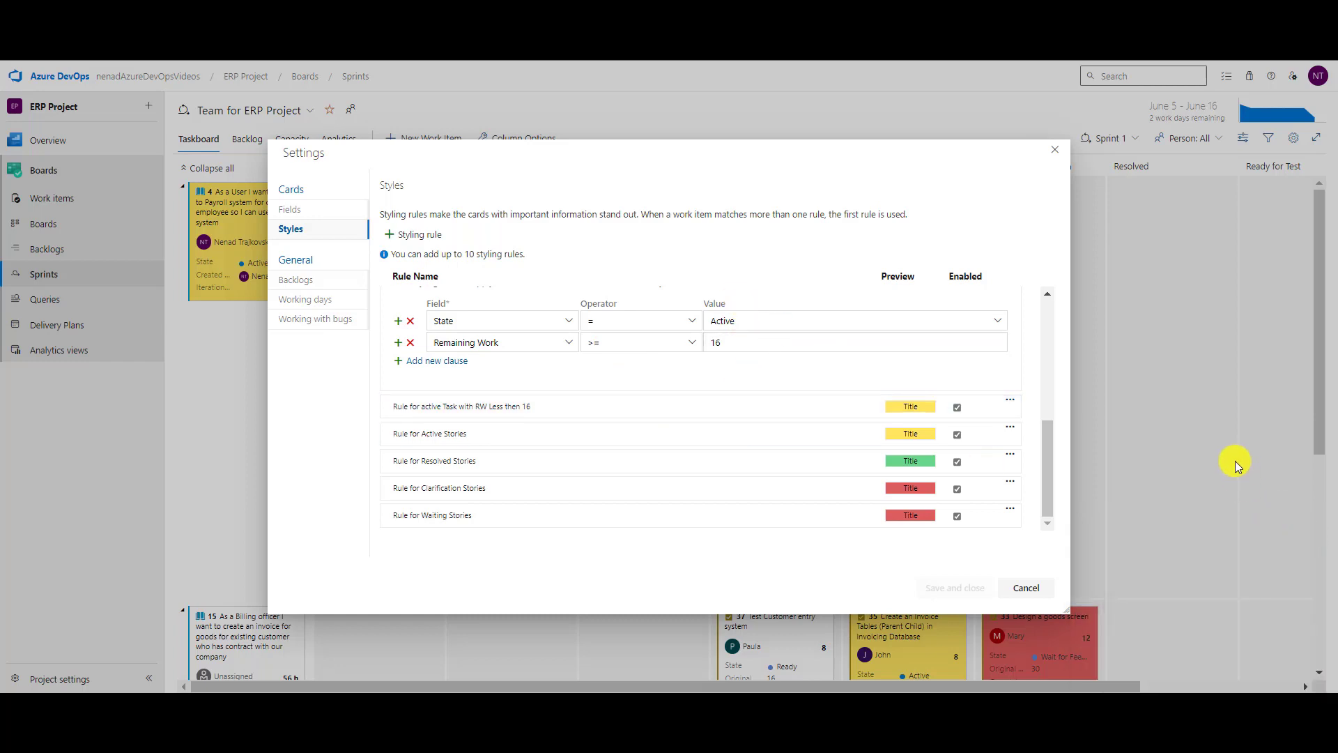
pyautogui.scroll(3, 798, 334)
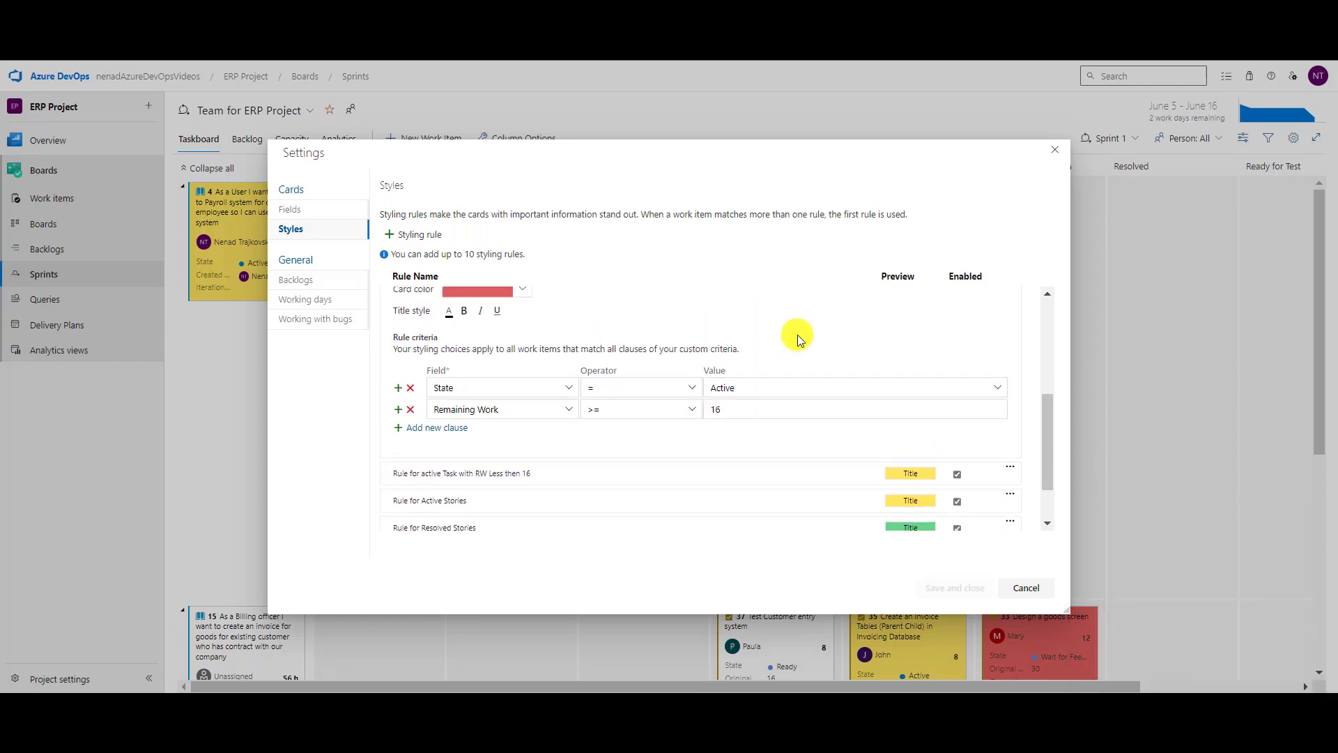
pyautogui.scroll(1, 798, 336)
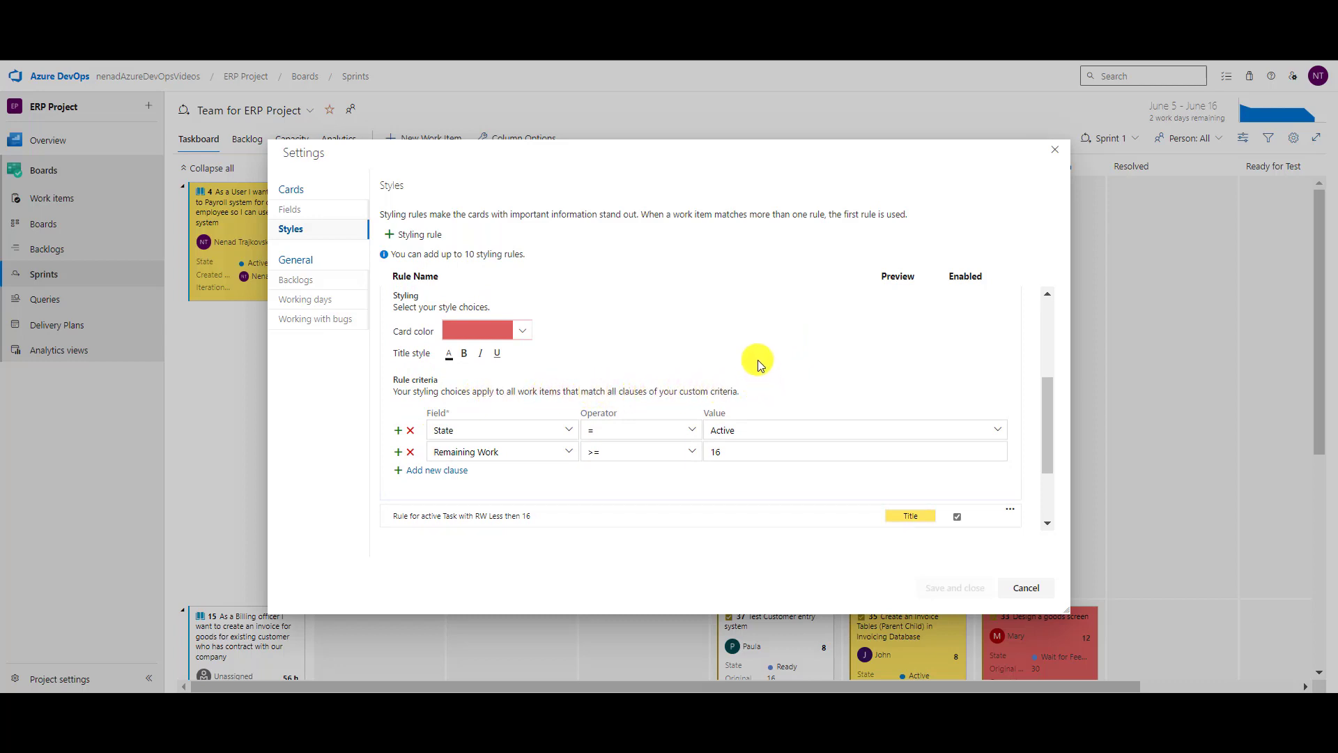
pyautogui.scroll(-2, 760, 373)
pyautogui.scroll(1, 752, 356)
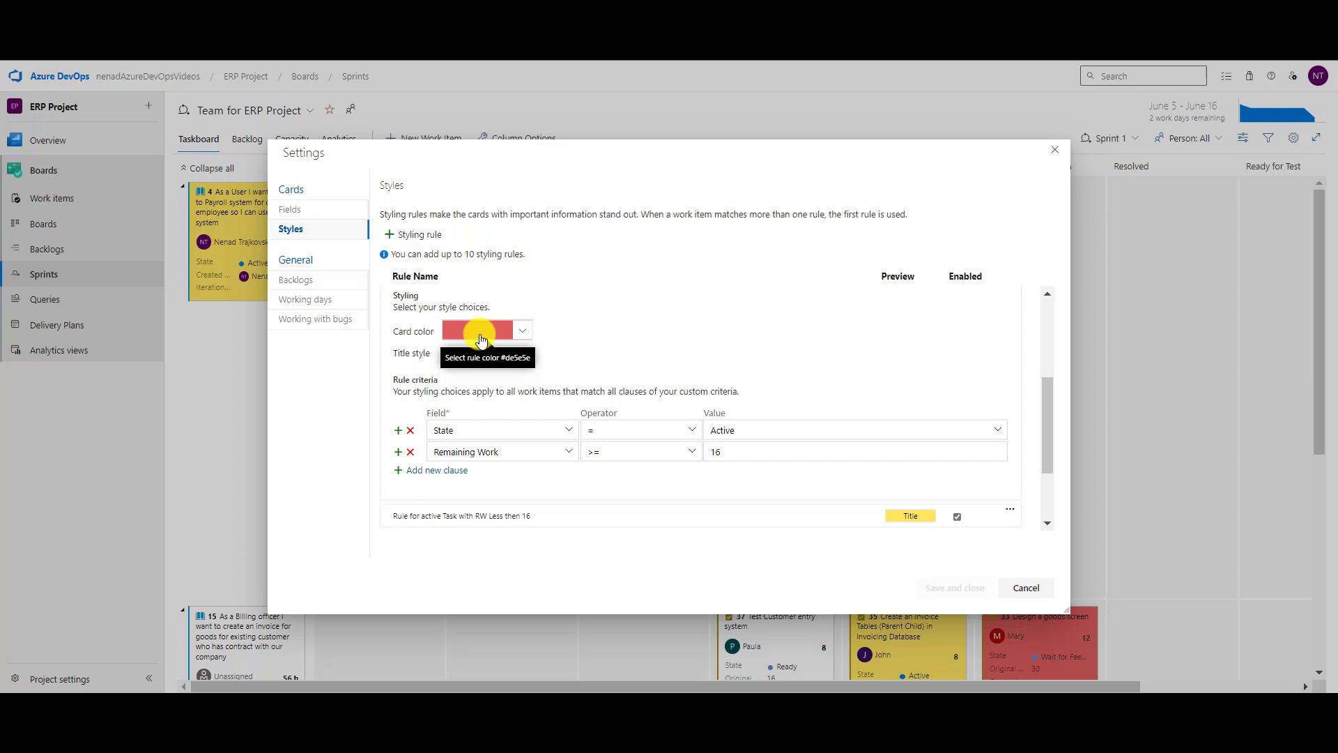
pyautogui.scroll(-1, 944, 356)
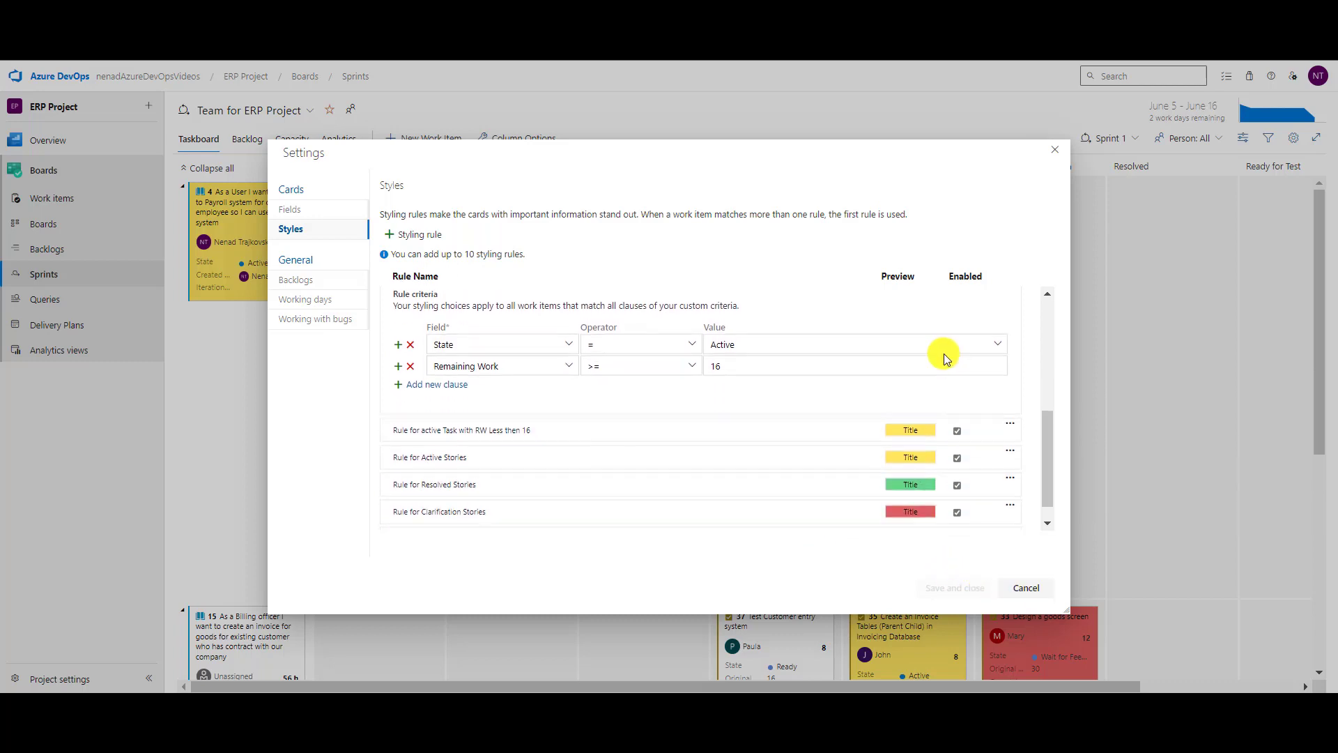
pyautogui.scroll(-1, 944, 356)
pyautogui.click(508, 409)
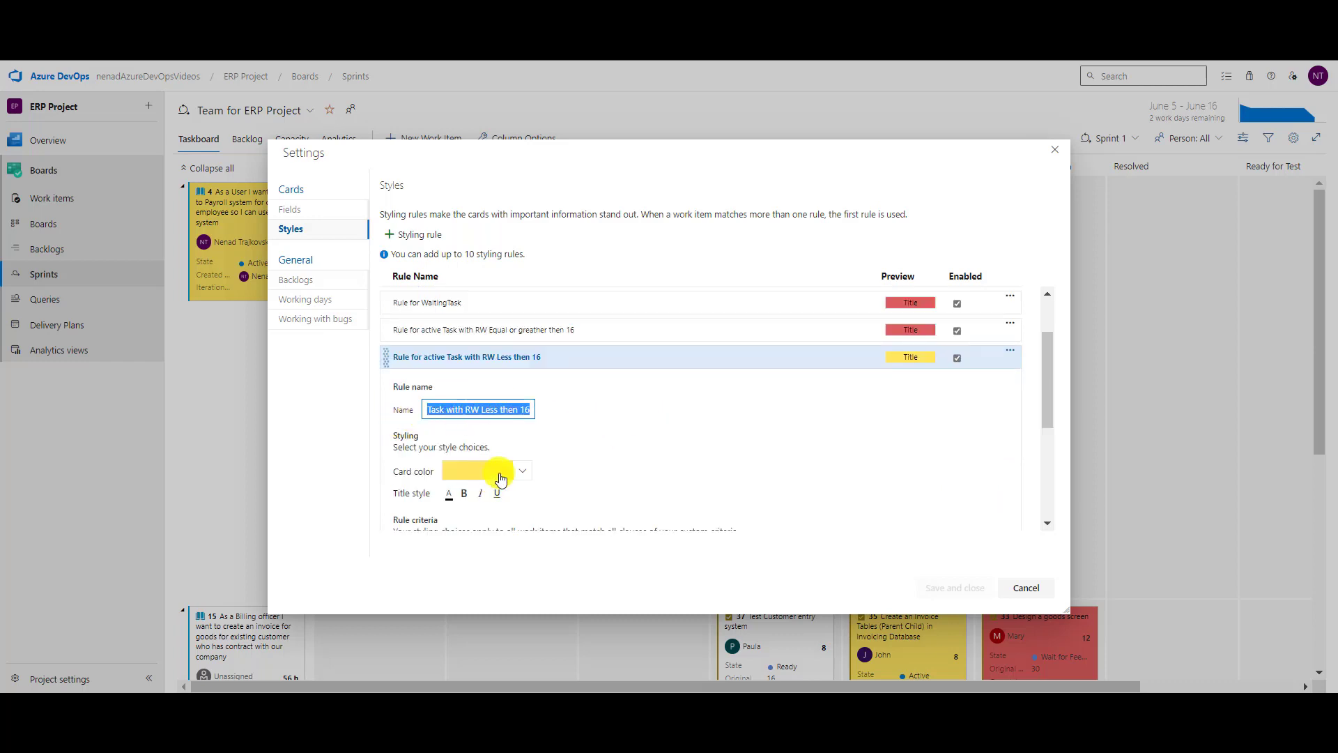
# Cancel the settings and set task 36's remaining work to 15, turning its card yellow.
pyautogui.click(1026, 587)
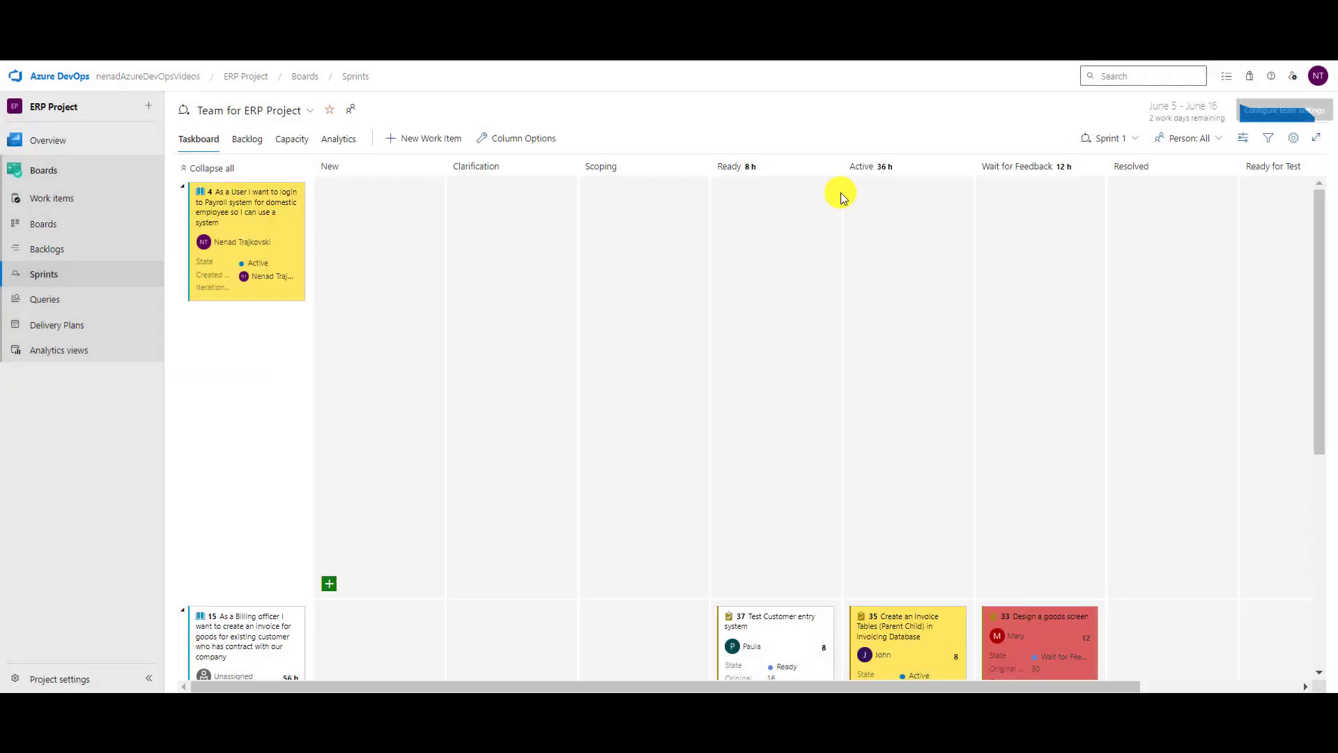
pyautogui.scroll(-3, 774, 341)
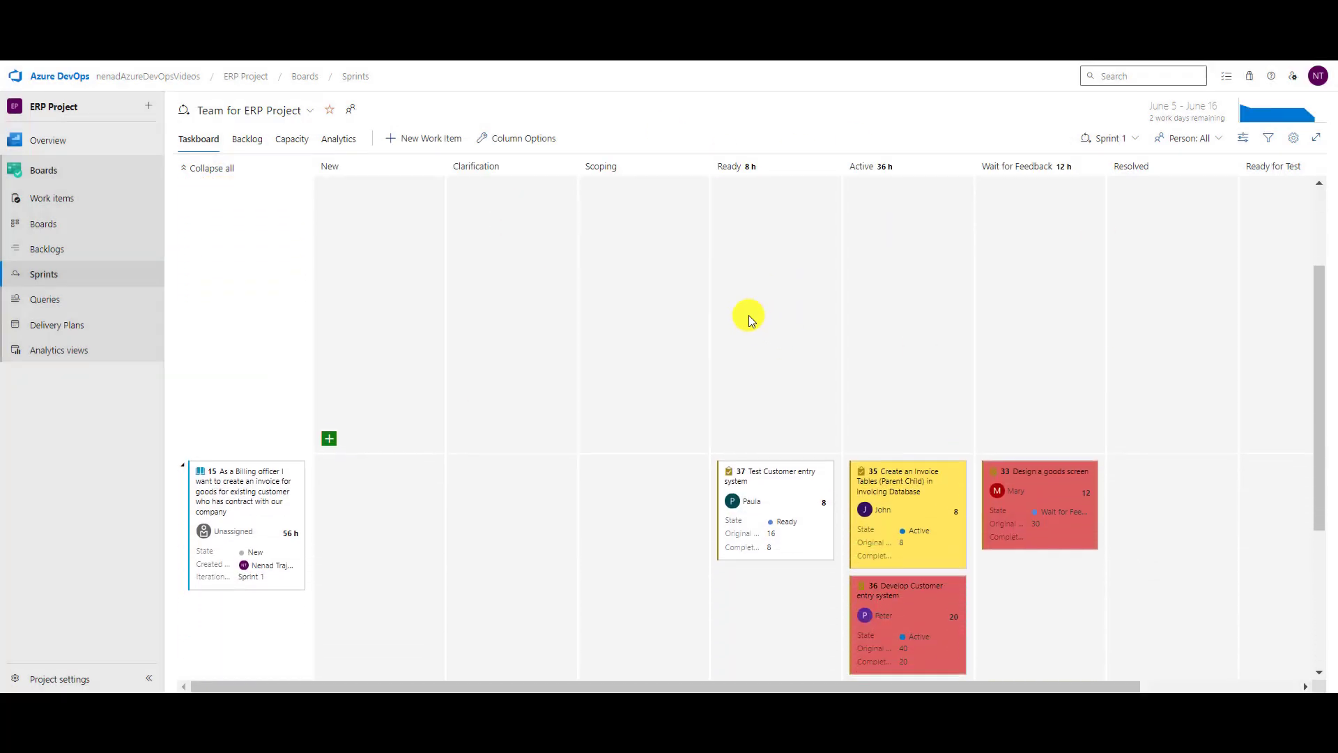
pyautogui.scroll(-1, 736, 323)
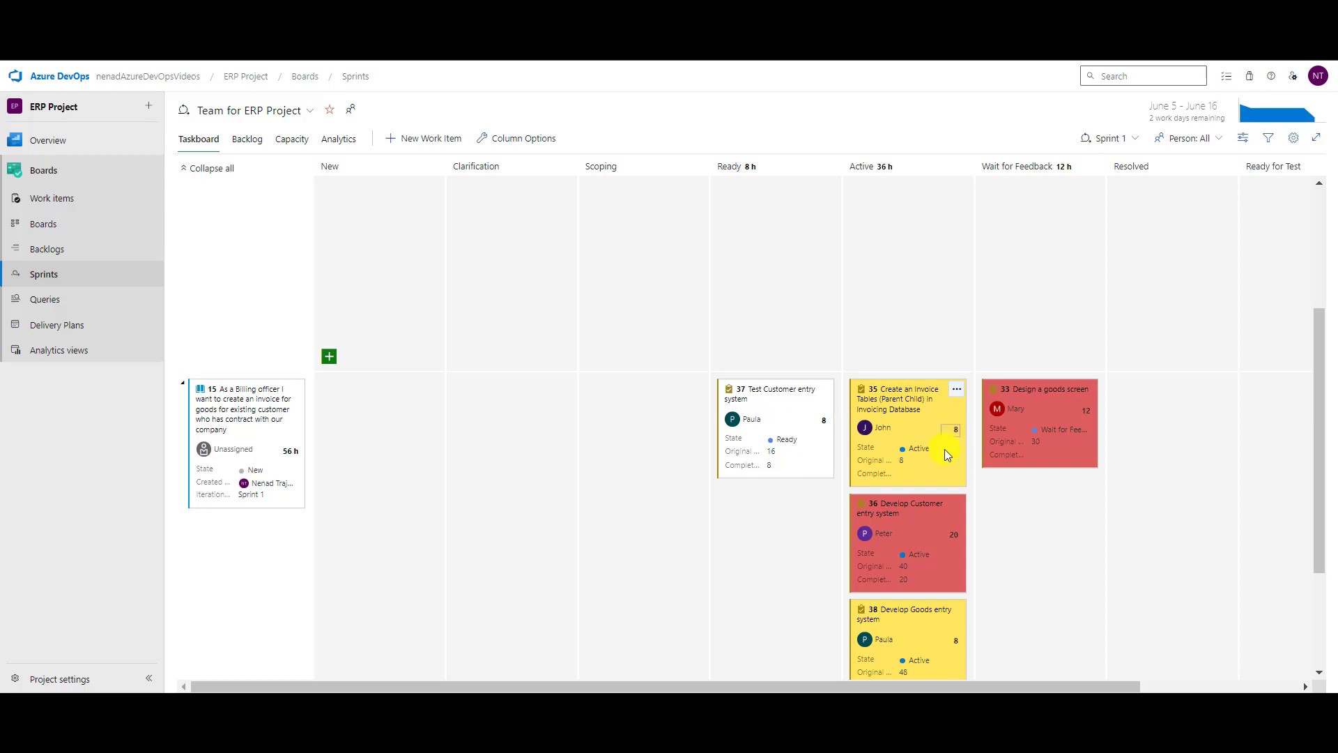
pyautogui.click(947, 537)
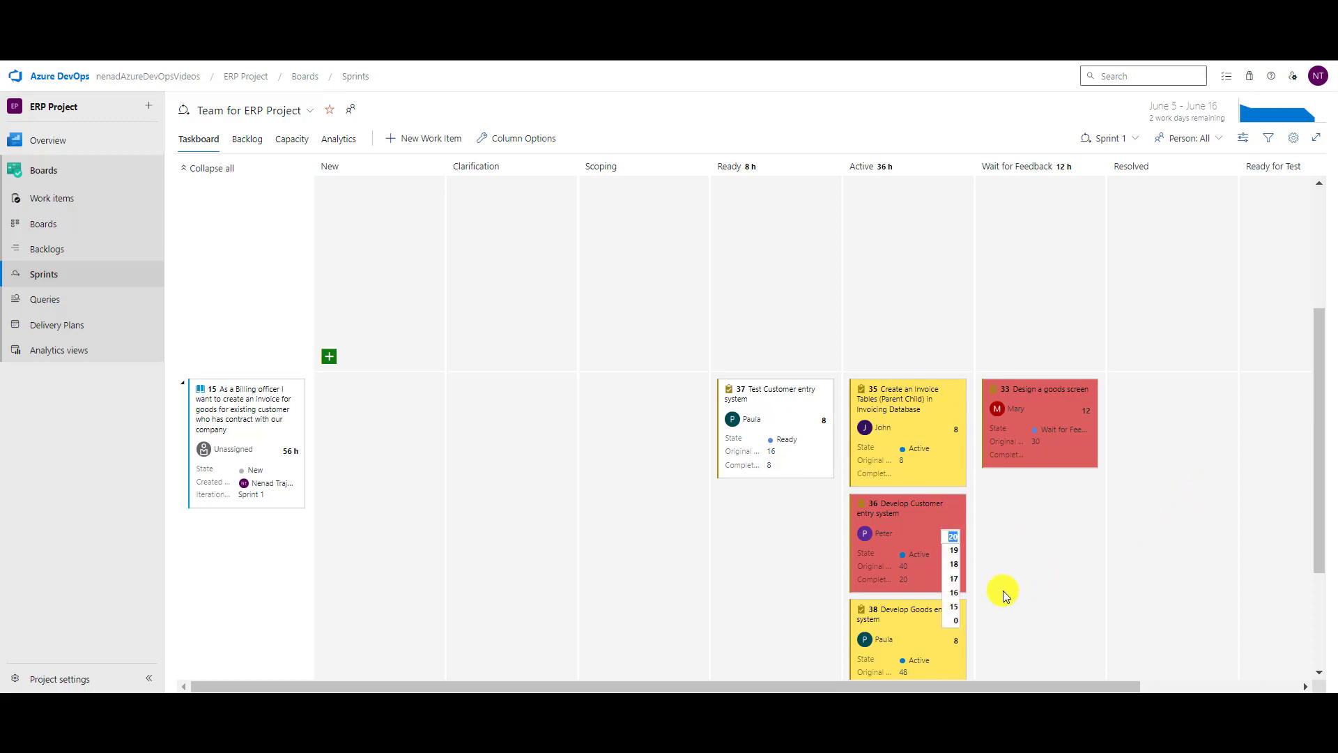
pyautogui.click(961, 613)
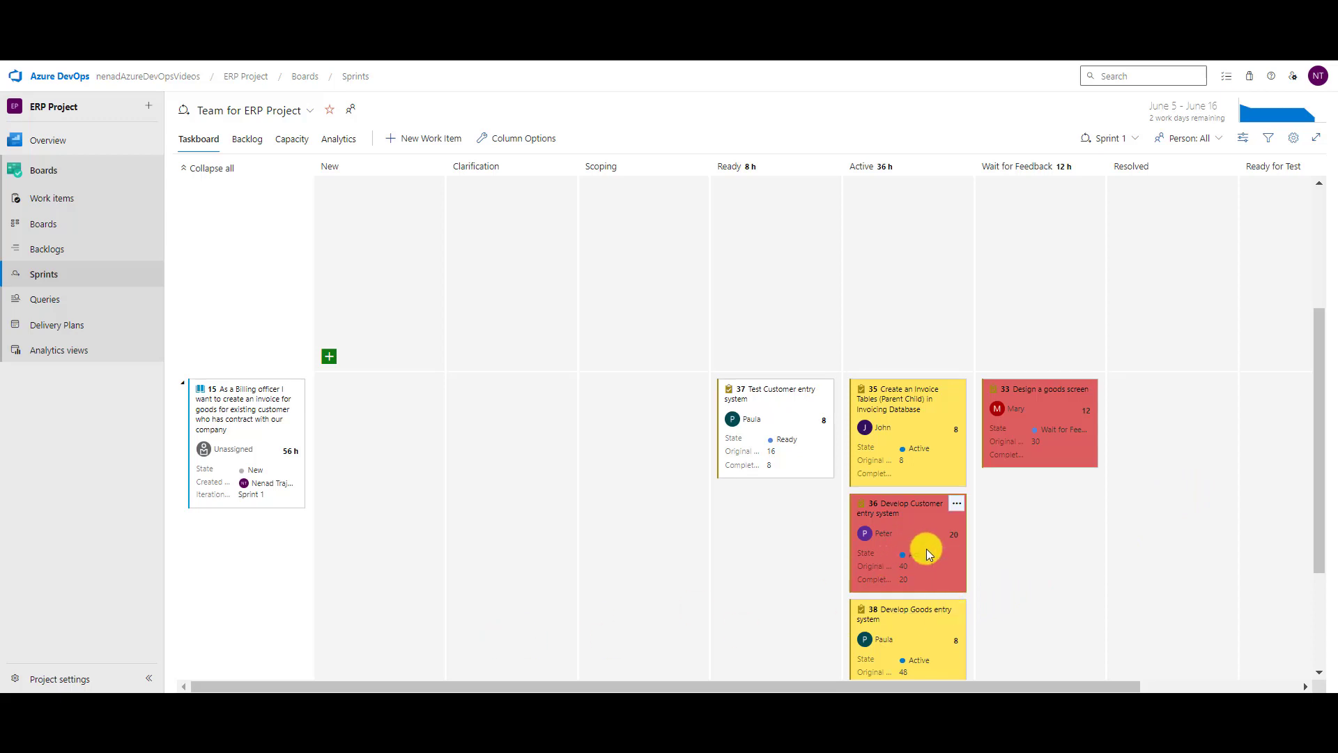
pyautogui.click(956, 534)
pyautogui.write('15')
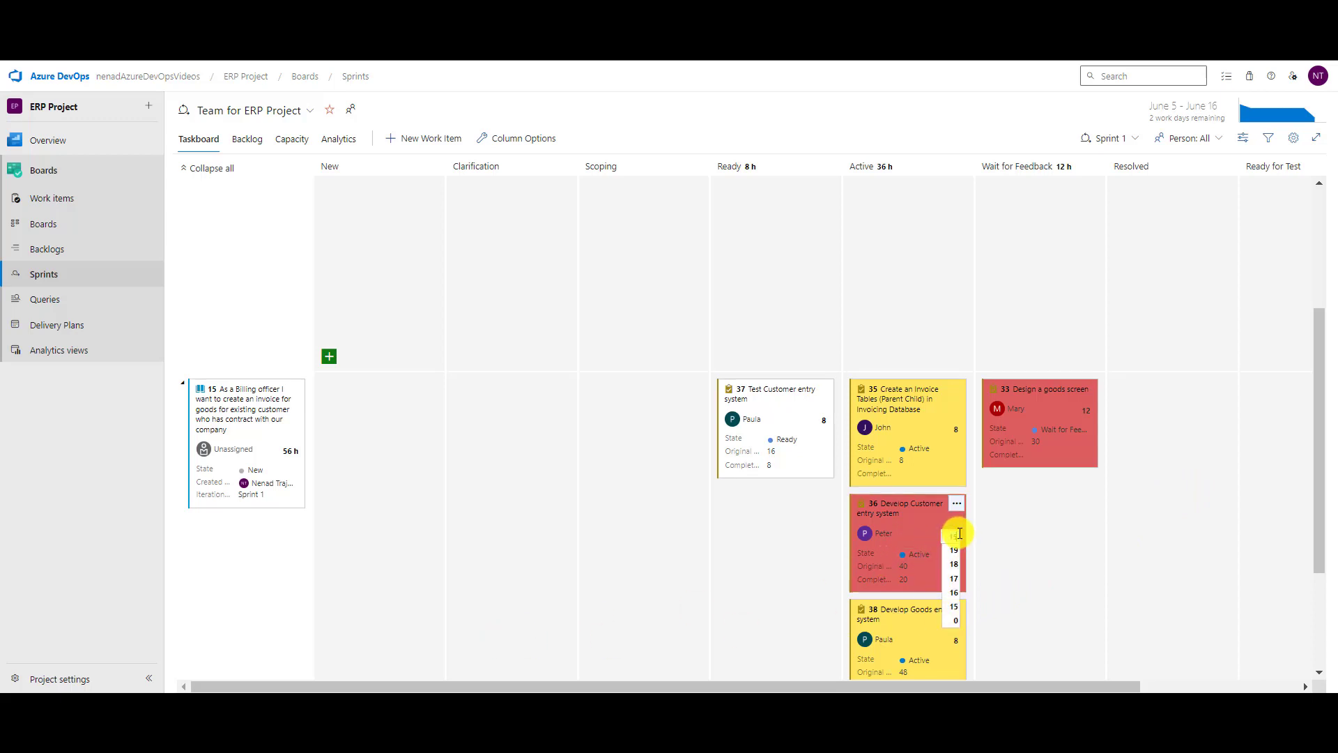
pyautogui.press('Return')
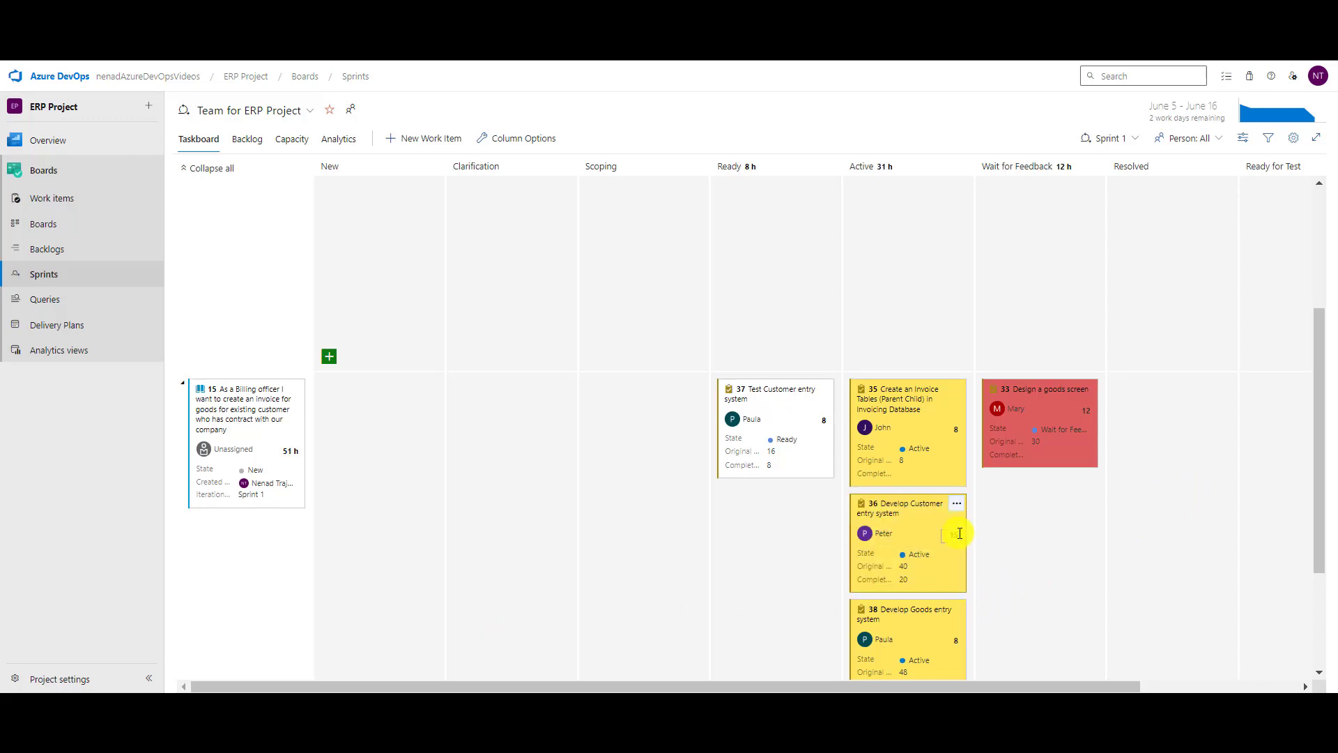
# Set task 36's remaining work back to 20 so its card turns red again.
pyautogui.click(957, 534)
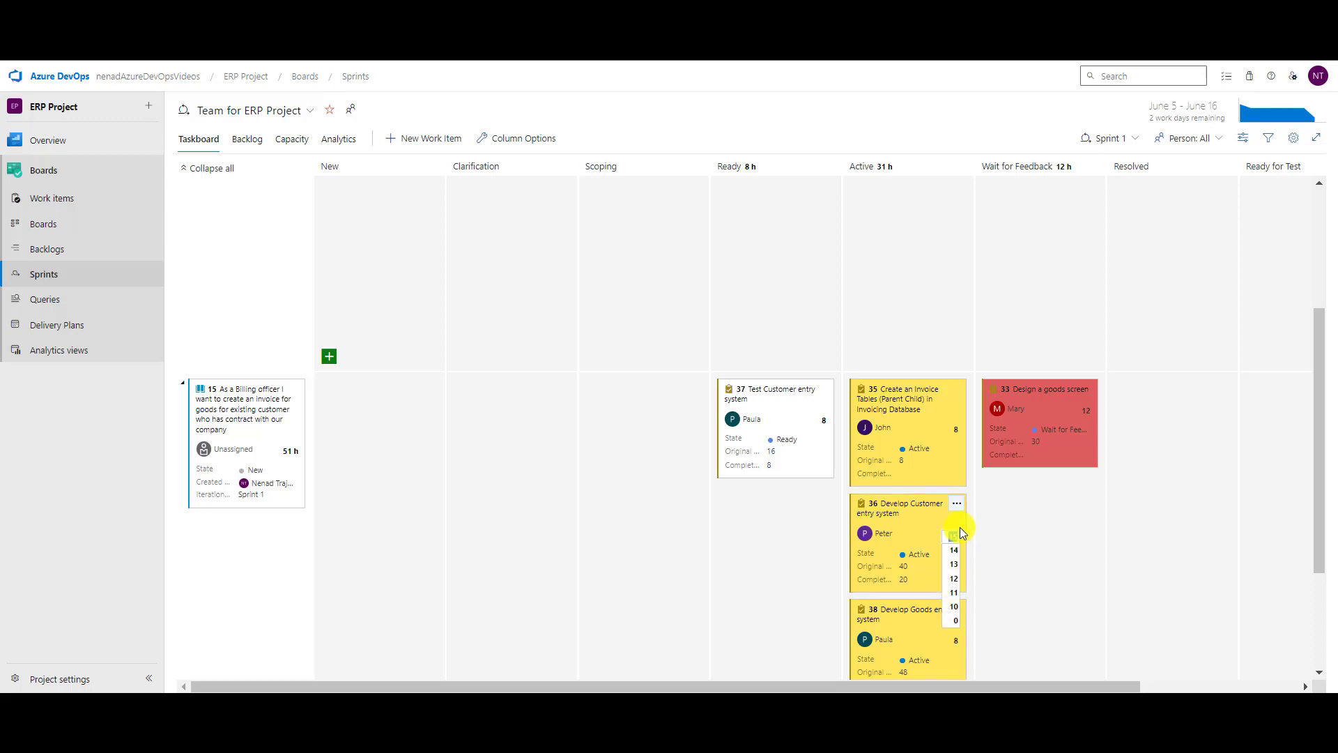
pyautogui.write('20')
pyautogui.press('Return')
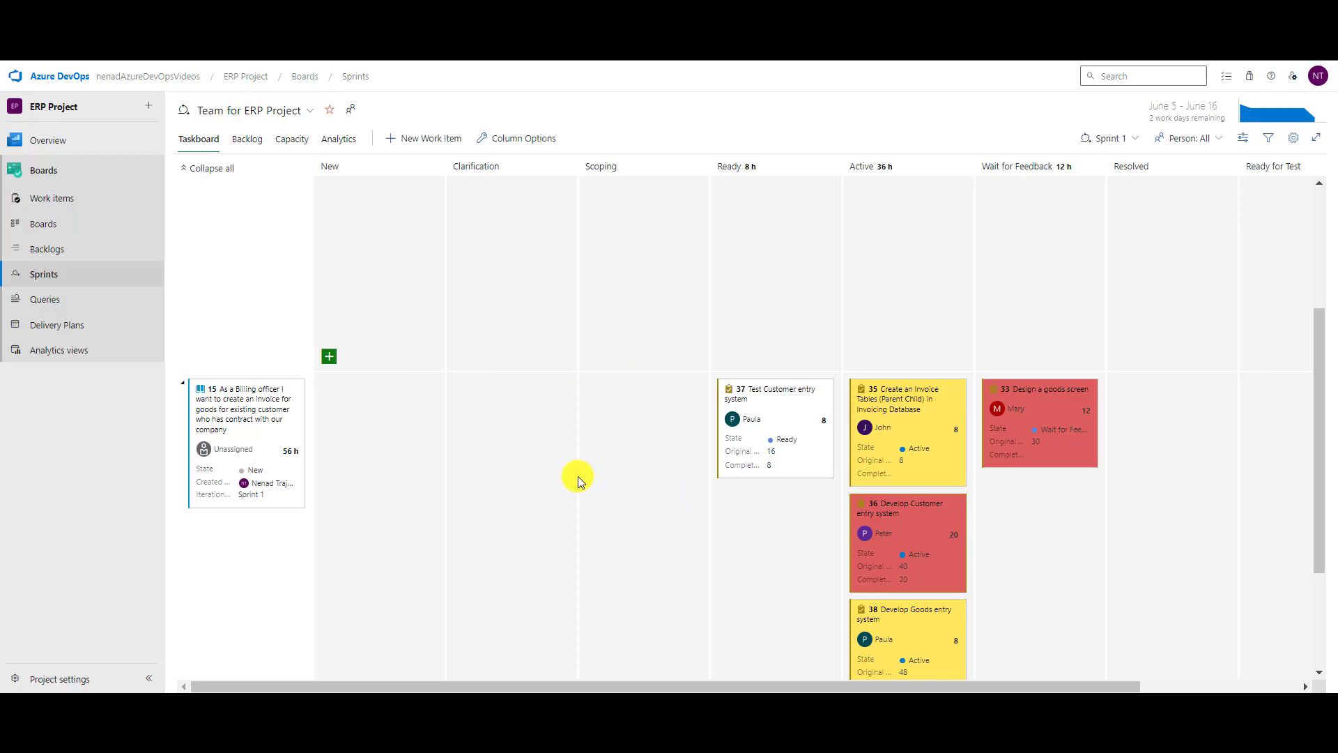
pyautogui.click(1294, 137)
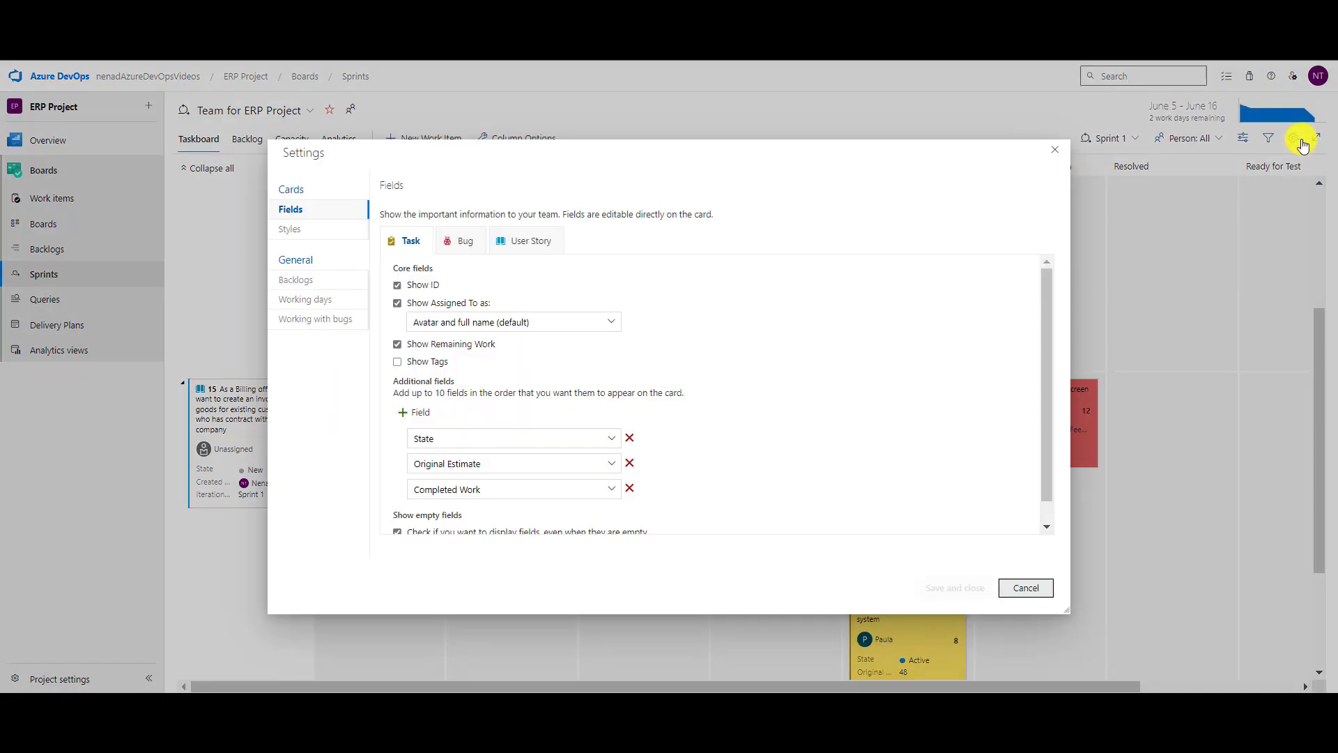
# Review the card styling rules and user story card fields, then cancel the Settings dialog.
pyautogui.click(290, 228)
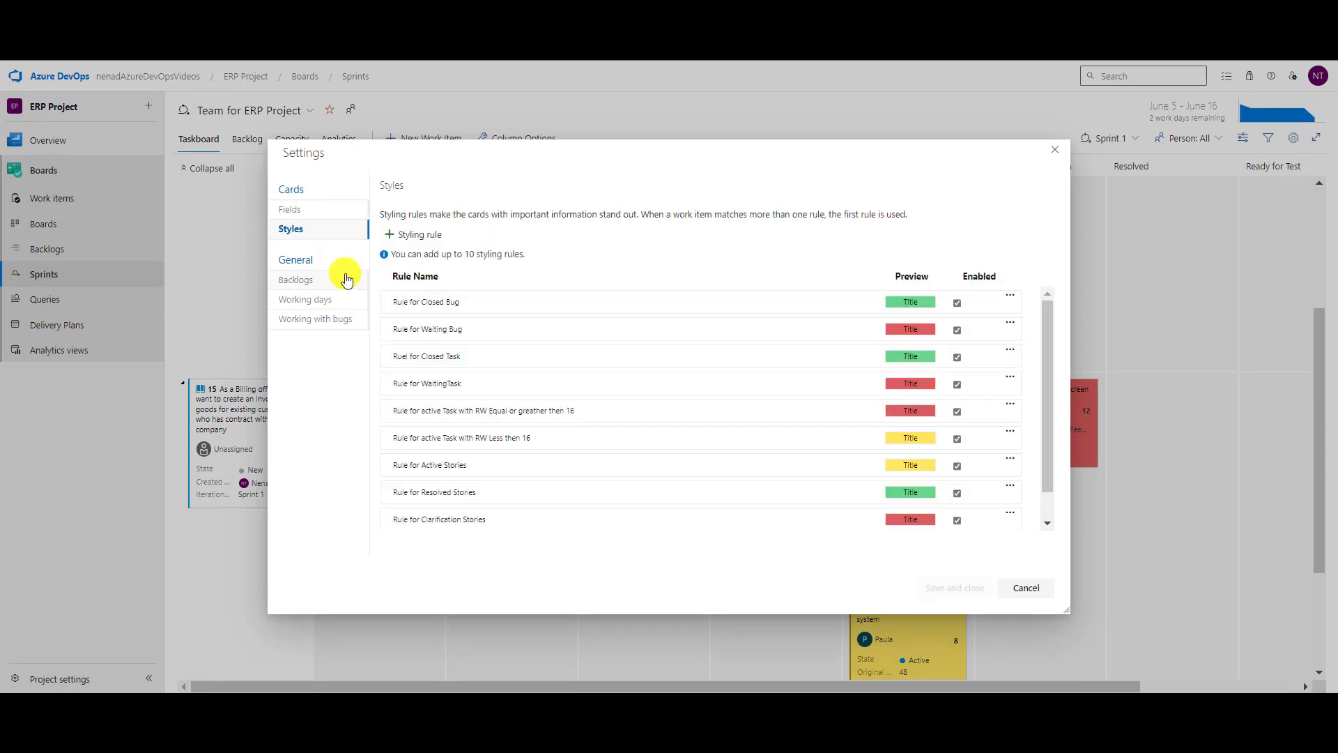
pyautogui.moveTo(292, 209); pyautogui.dragTo(292, 229)
pyautogui.click(527, 240)
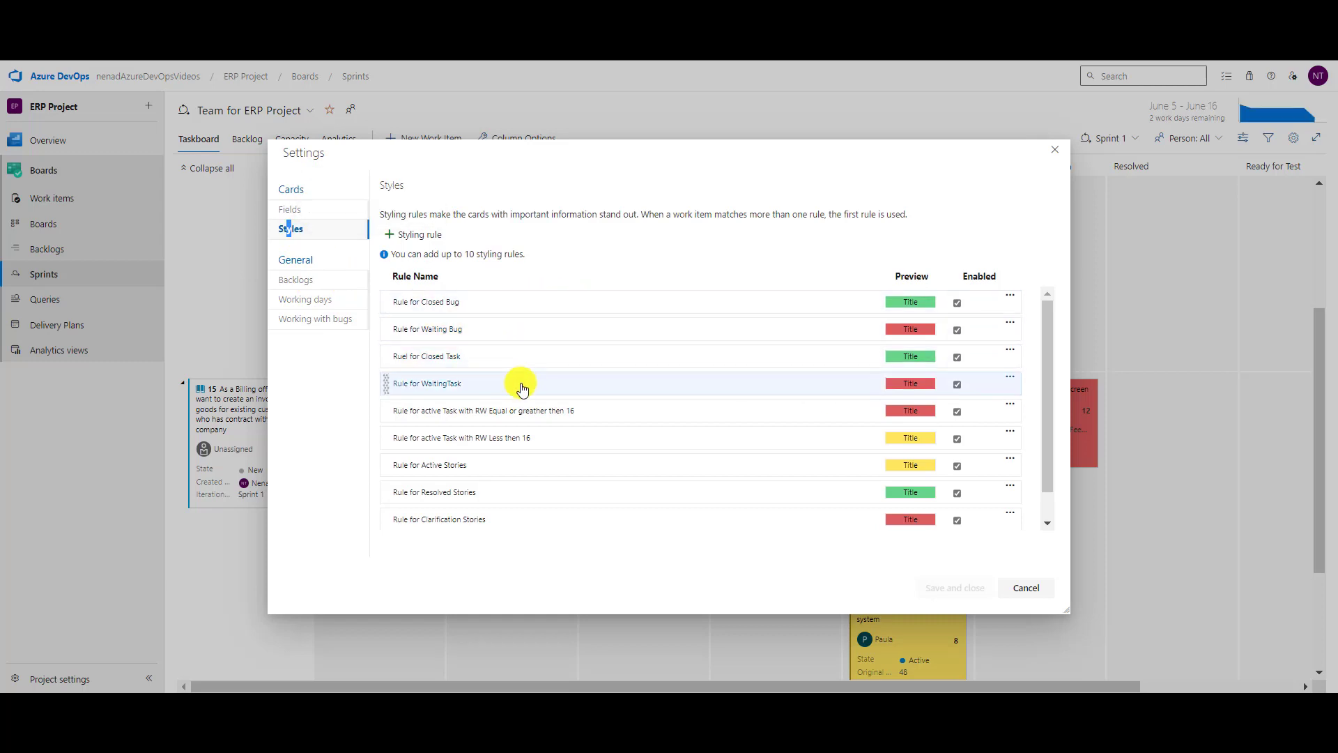
pyautogui.scroll(-1, 517, 383)
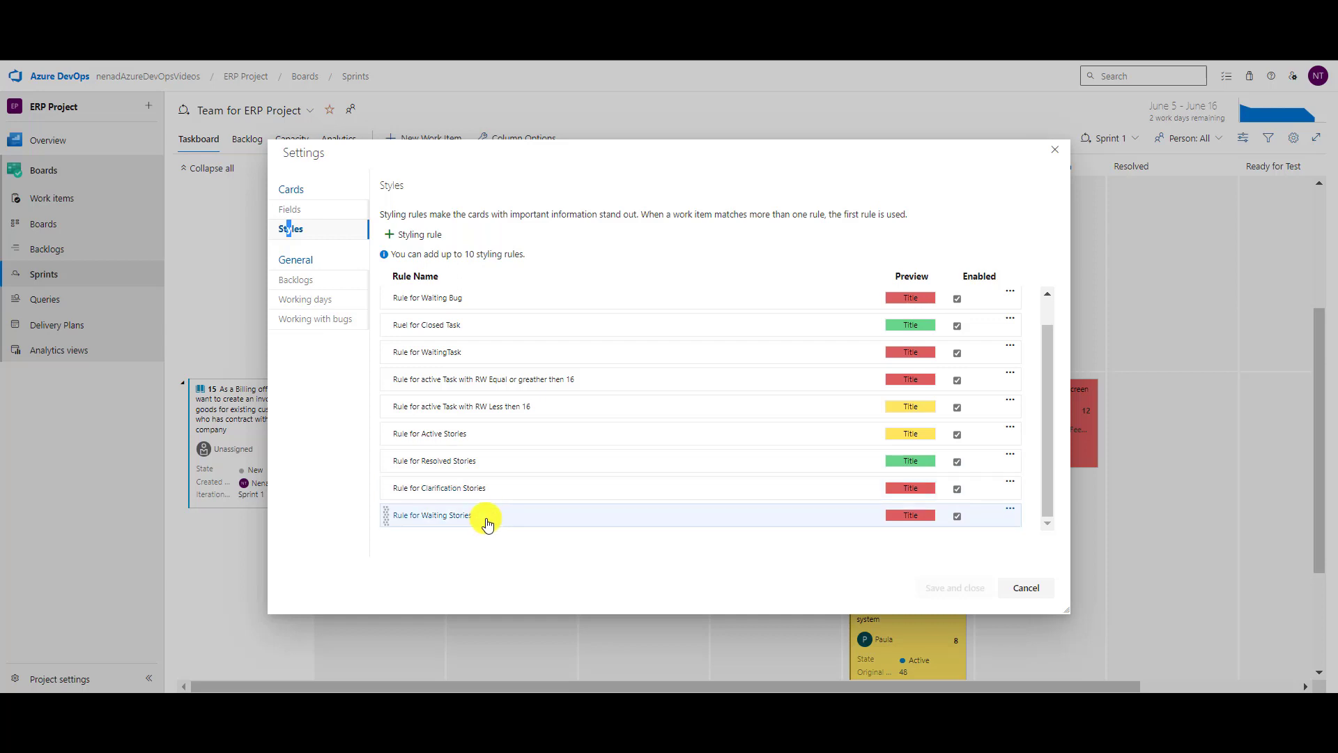
pyautogui.click(1022, 590)
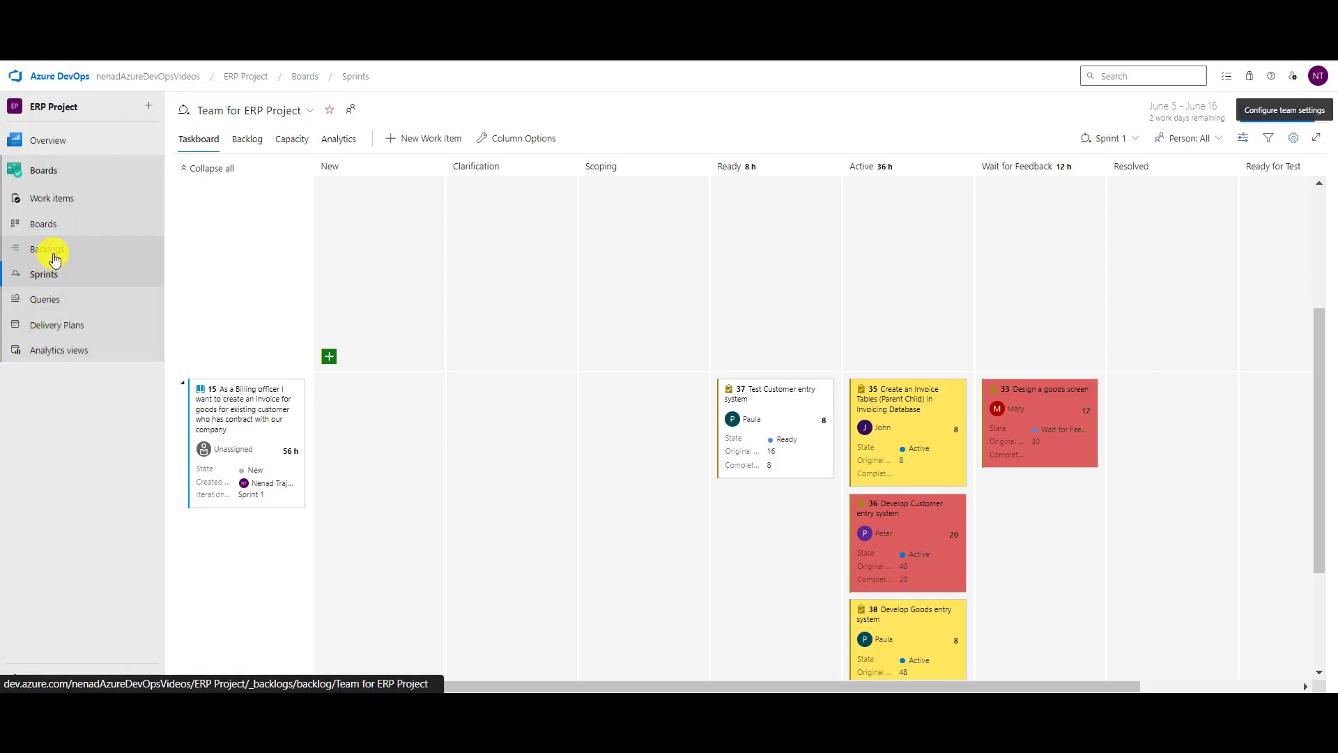
pyautogui.click(49, 224)
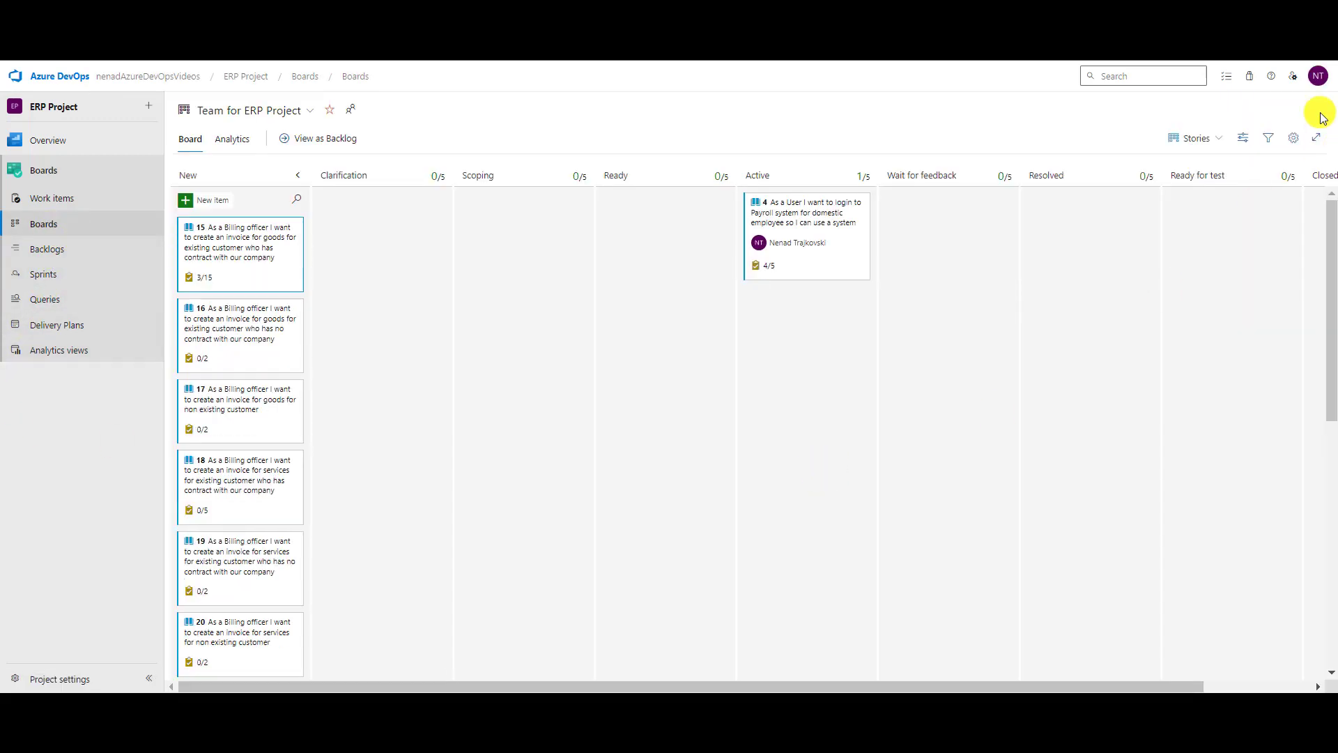
pyautogui.click(46, 278)
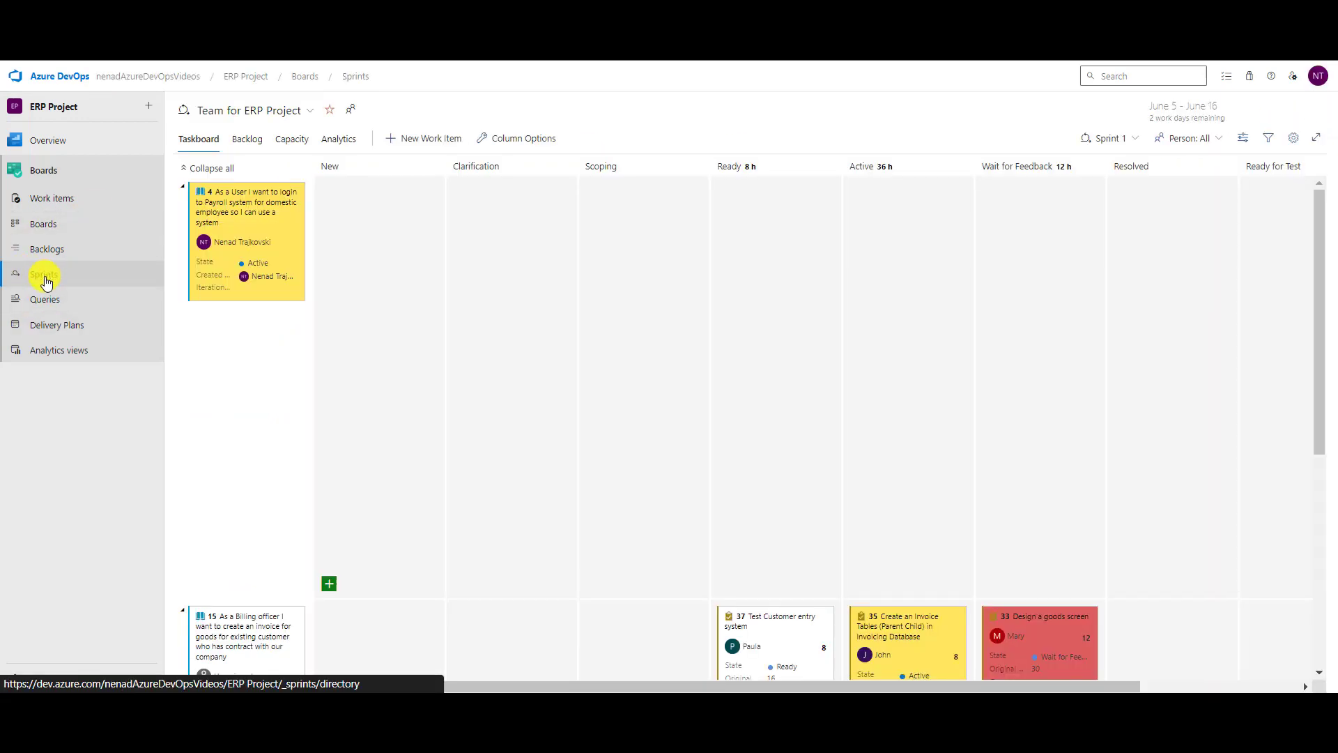
pyautogui.click(1293, 138)
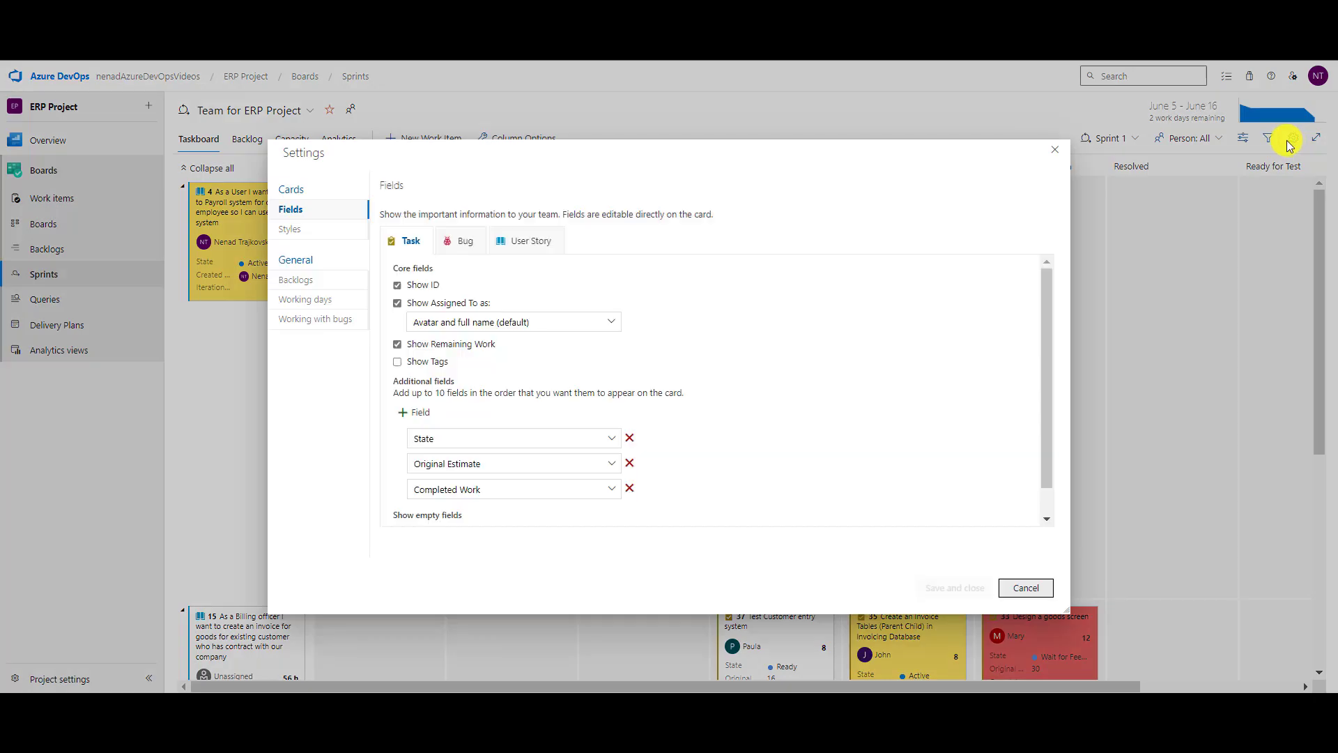
pyautogui.click(531, 240)
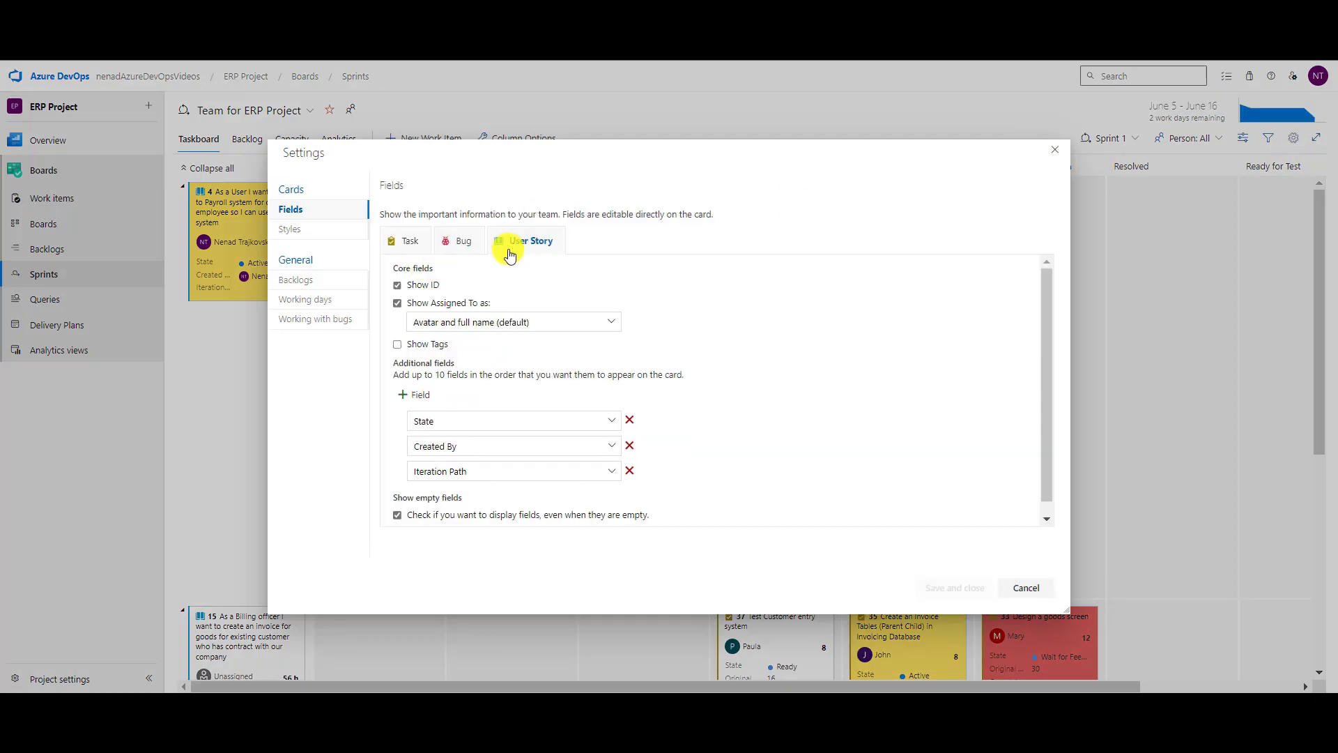
pyautogui.click(302, 236)
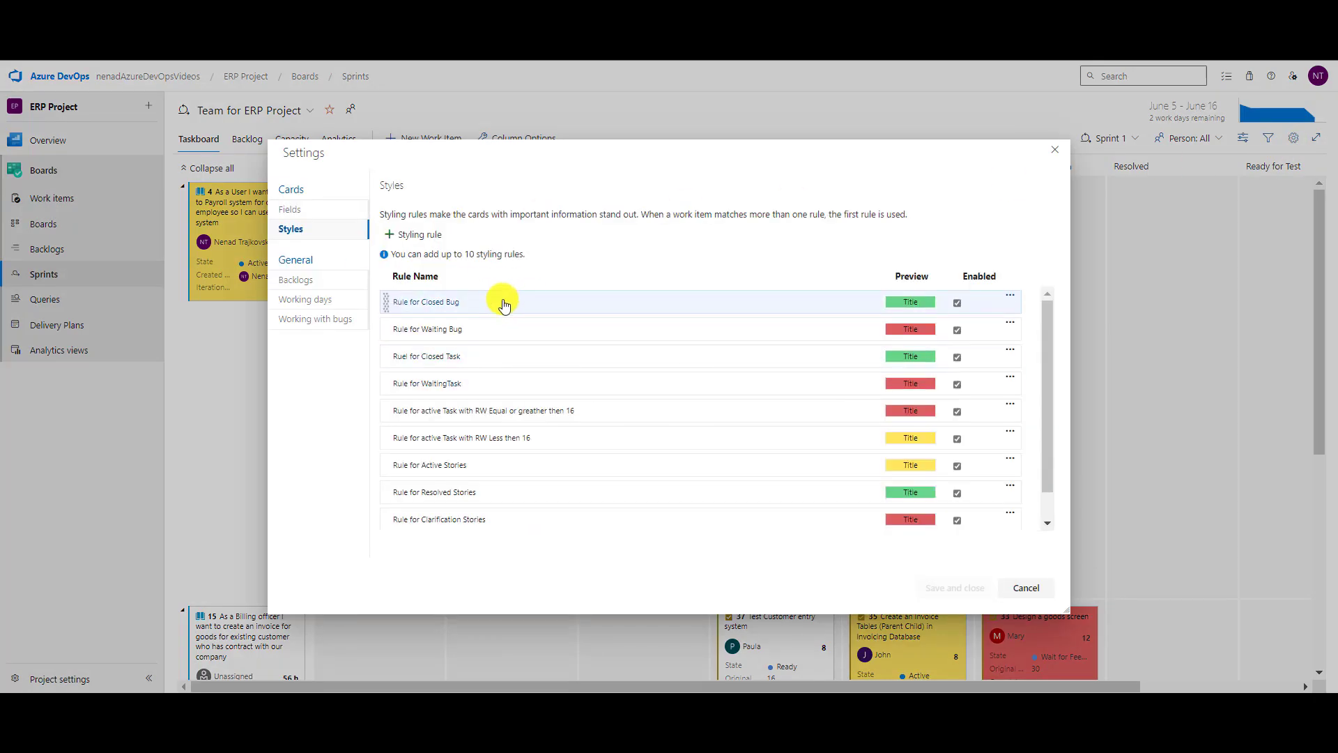
pyautogui.click(430, 467)
pyautogui.scroll(-3, 672, 498)
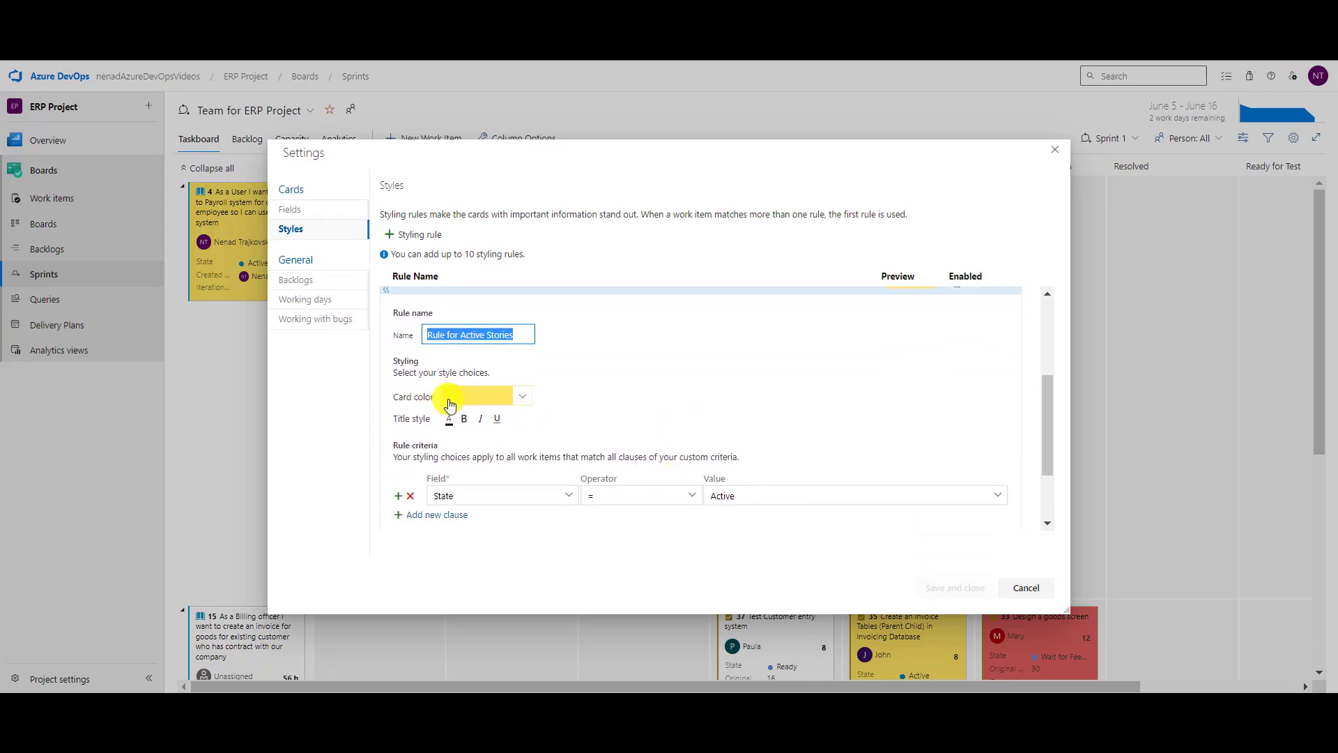
pyautogui.click(1026, 588)
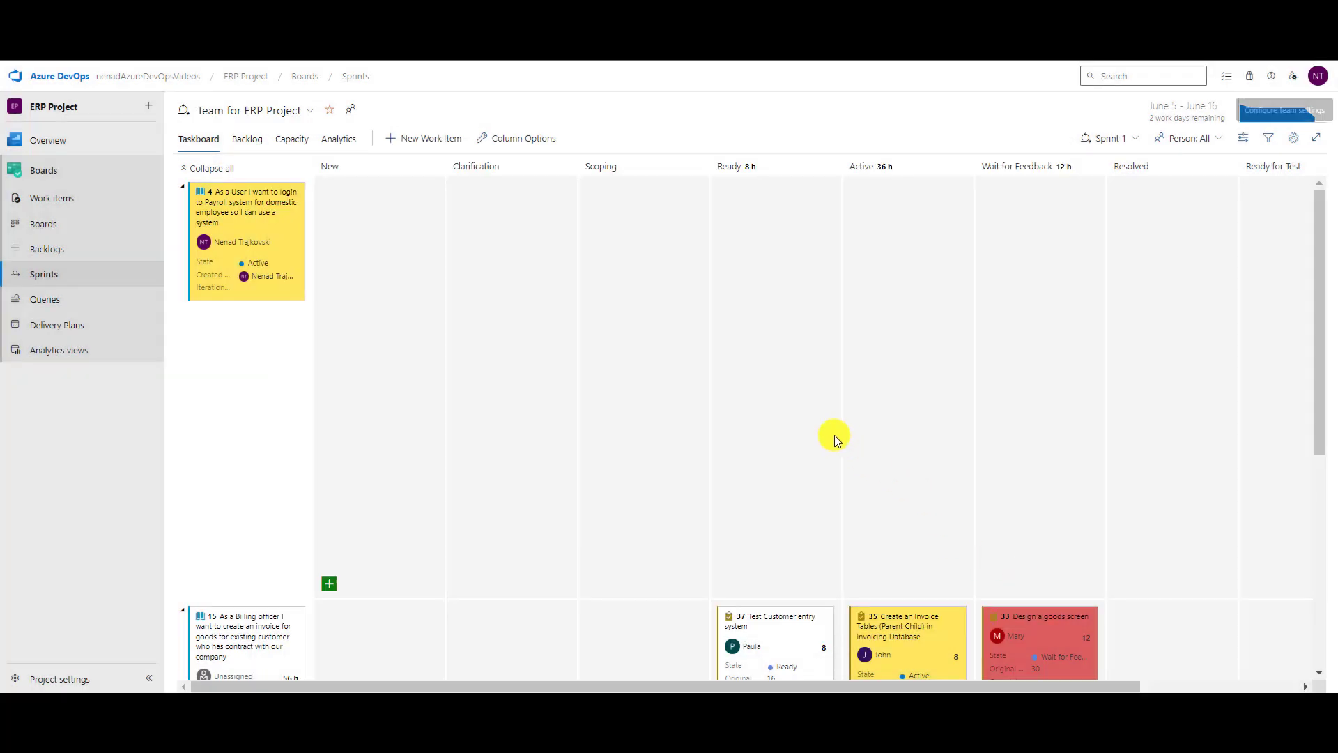
pyautogui.click(48, 225)
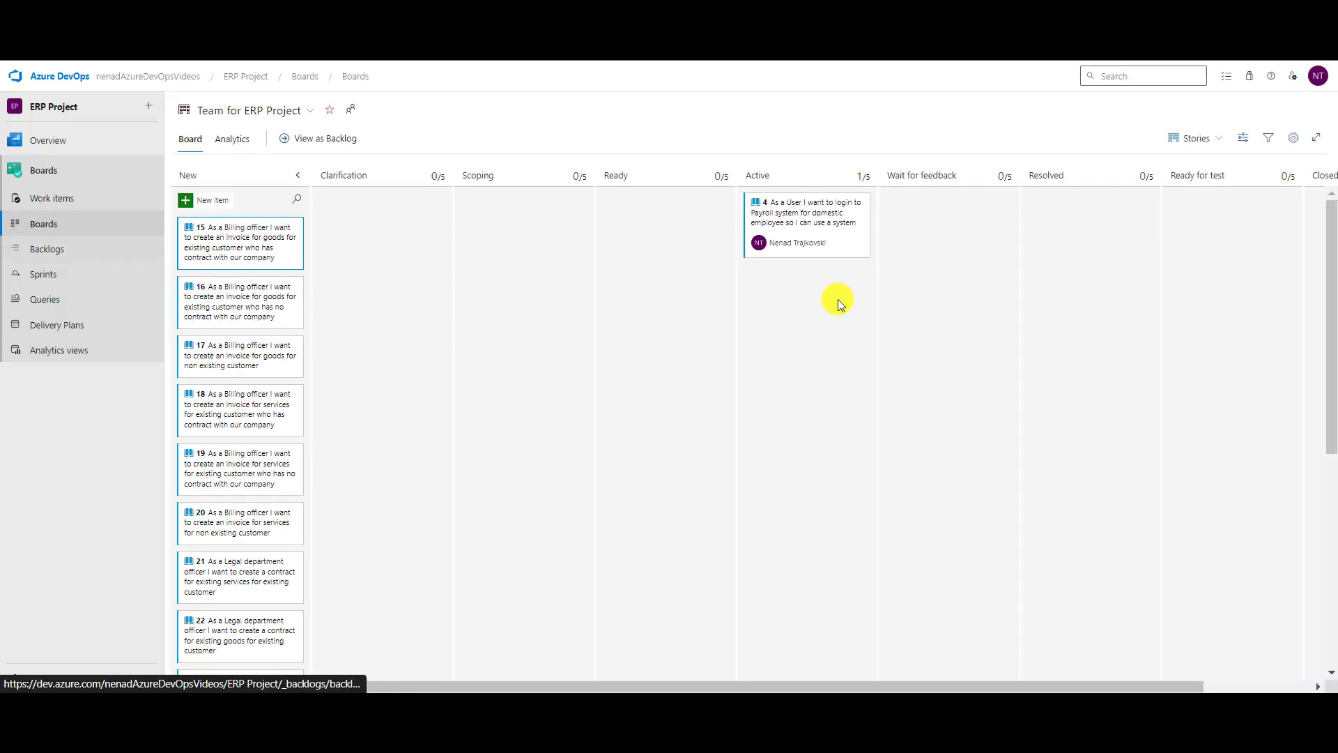
pyautogui.click(1298, 139)
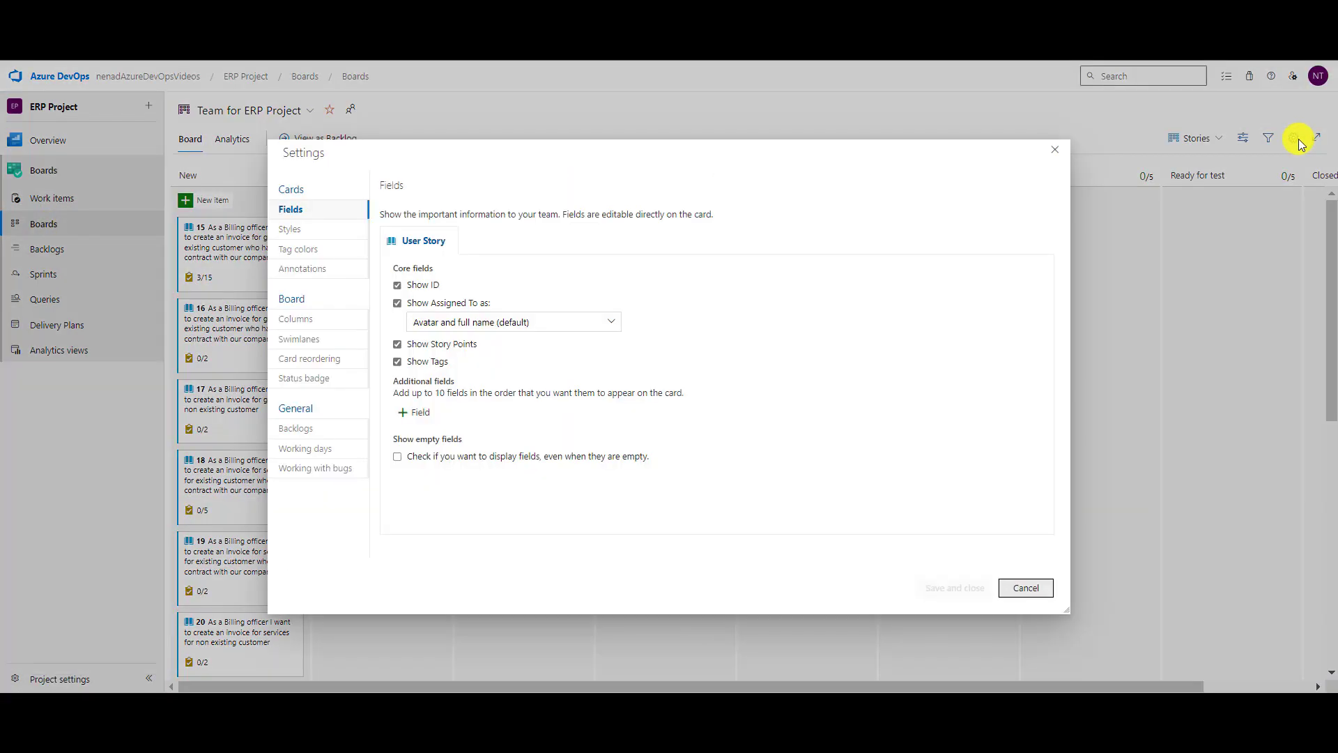
pyautogui.click(310, 231)
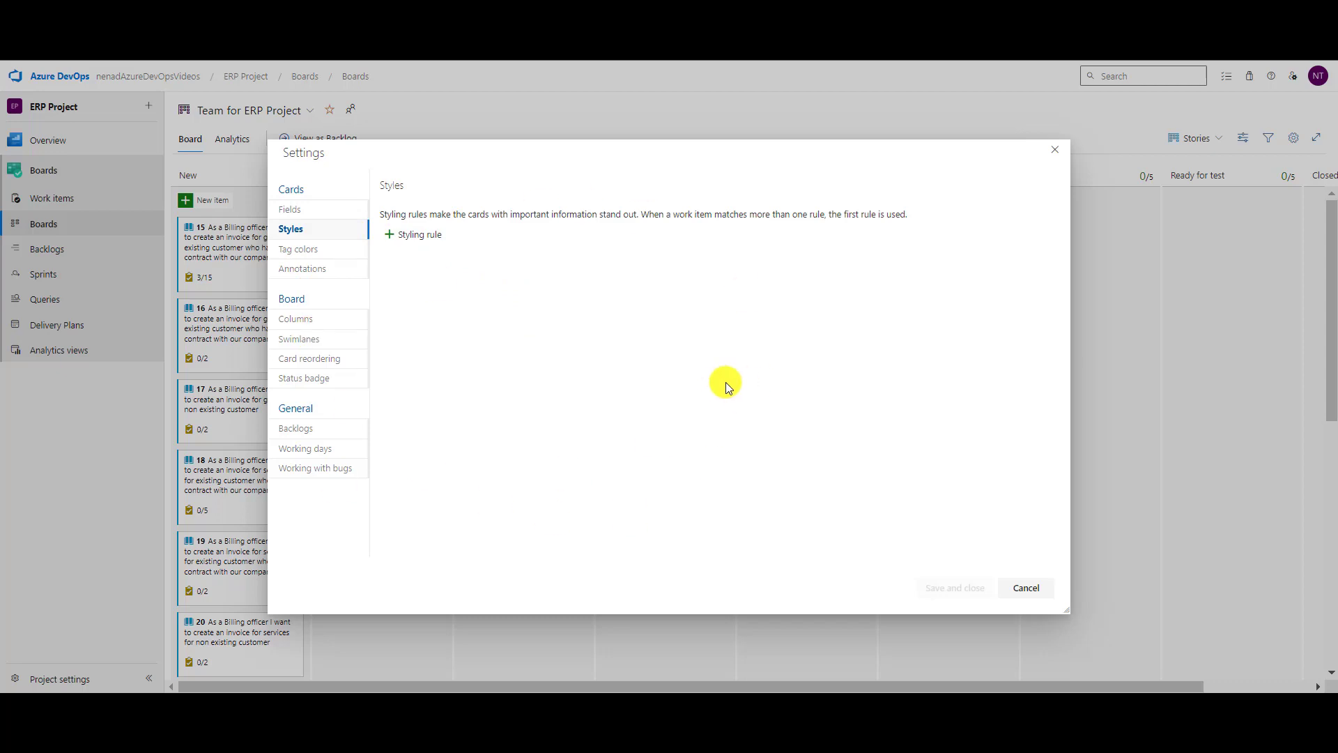
pyautogui.click(1026, 589)
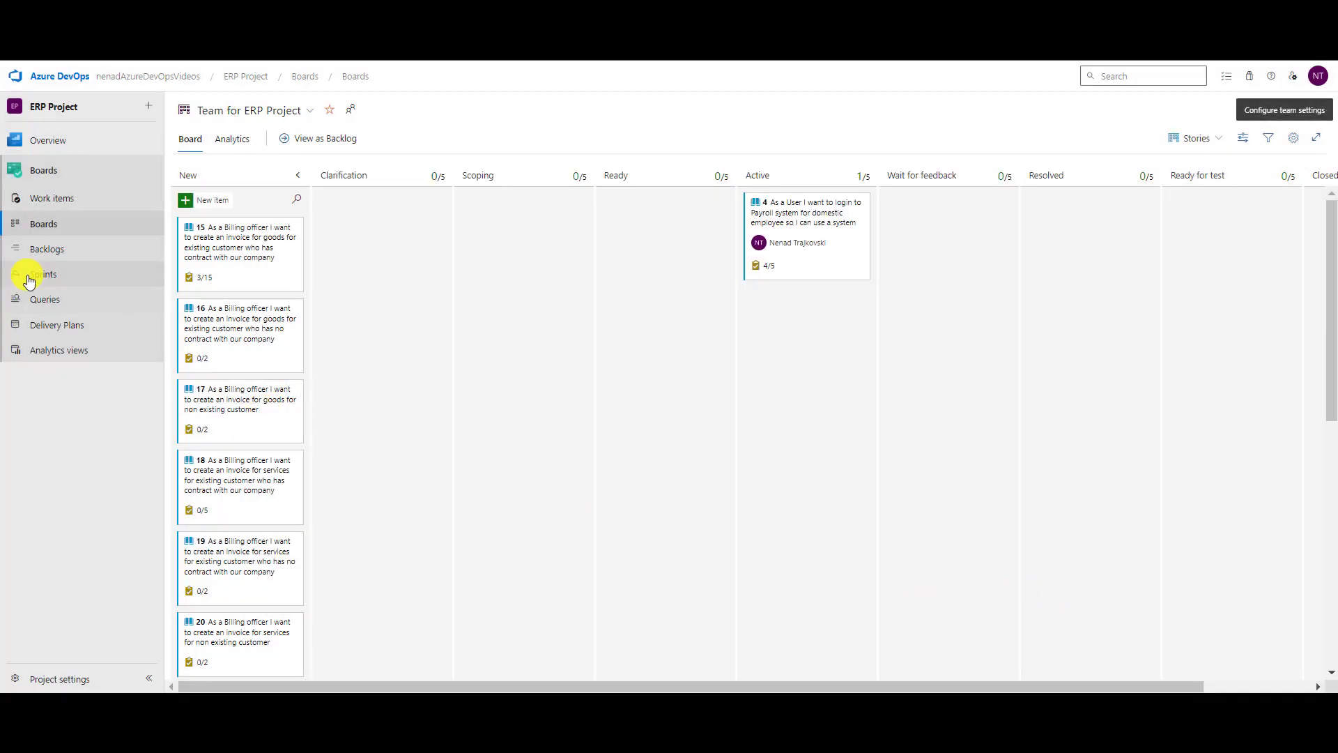
pyautogui.click(29, 278)
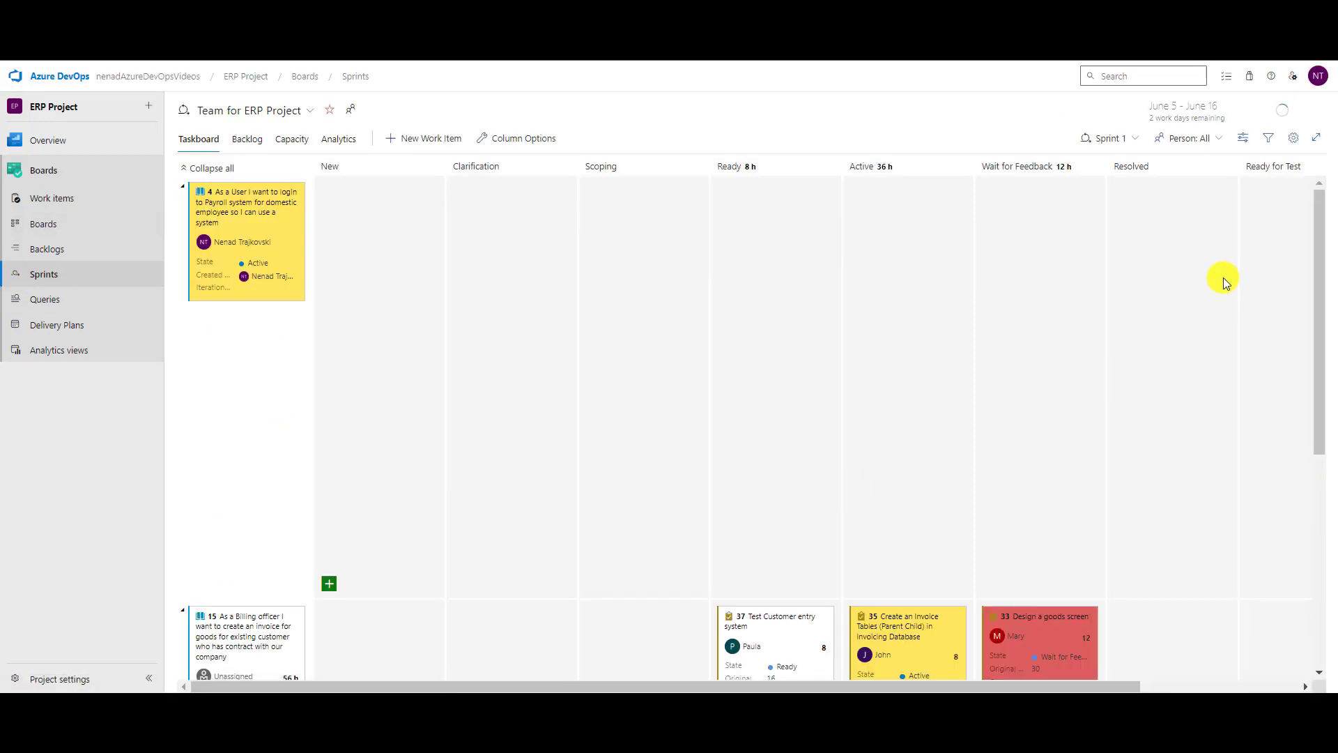
# Rename the taskboard styling rule 'Ruel for Closed Task' to 'Rule for Closed Task' and save.
pyautogui.click(1294, 139)
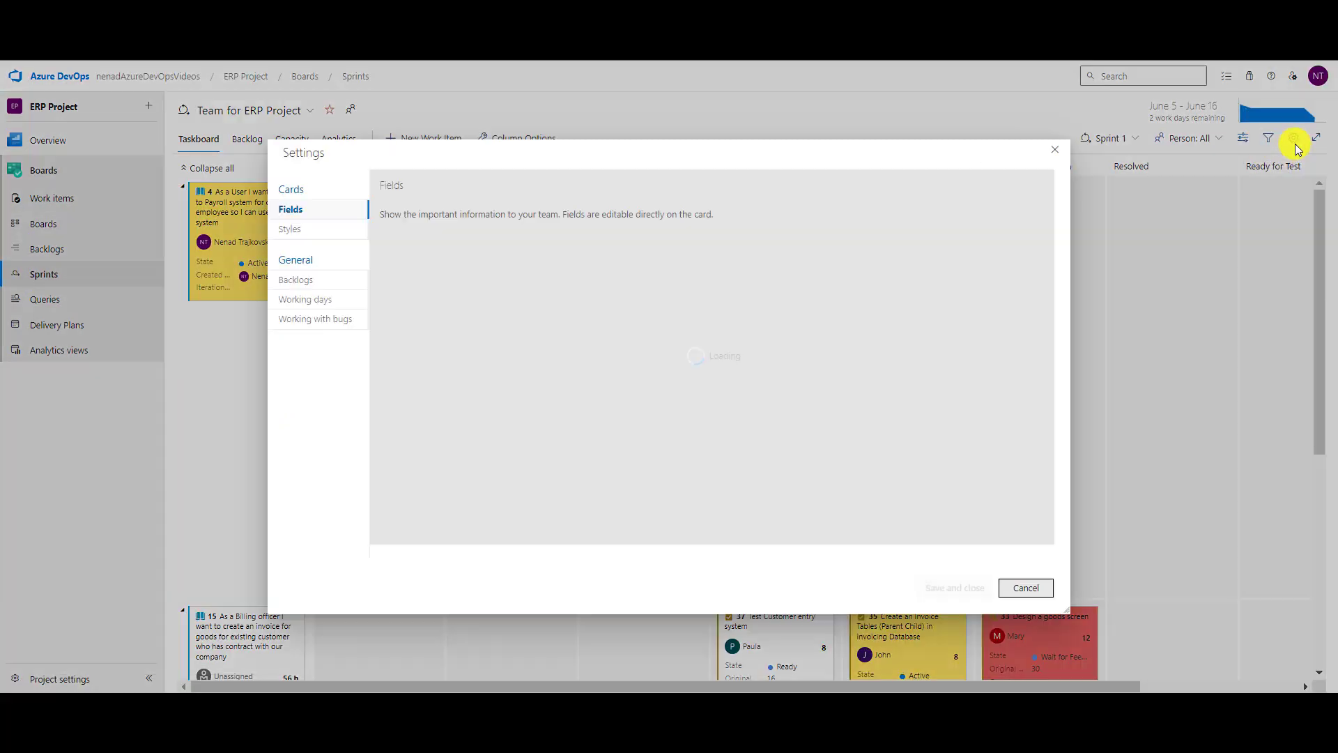
pyautogui.click(292, 229)
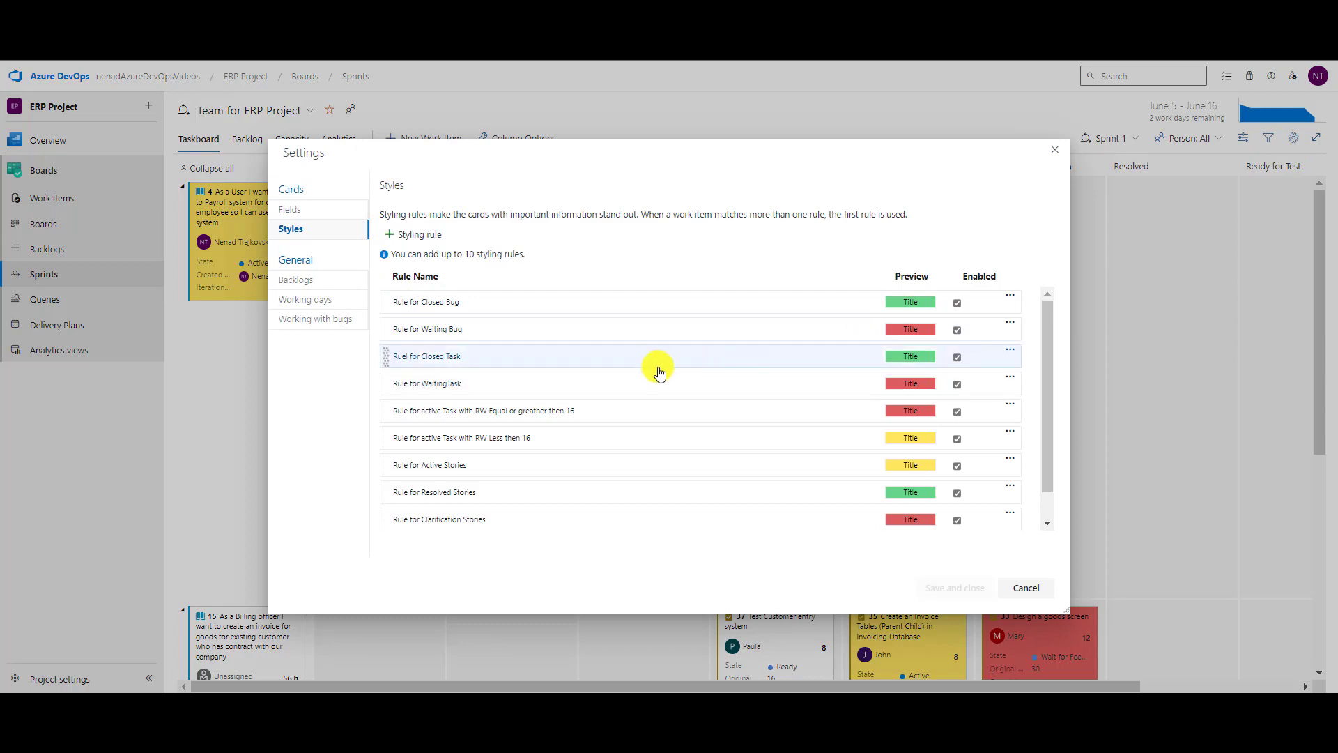
pyautogui.click(429, 361)
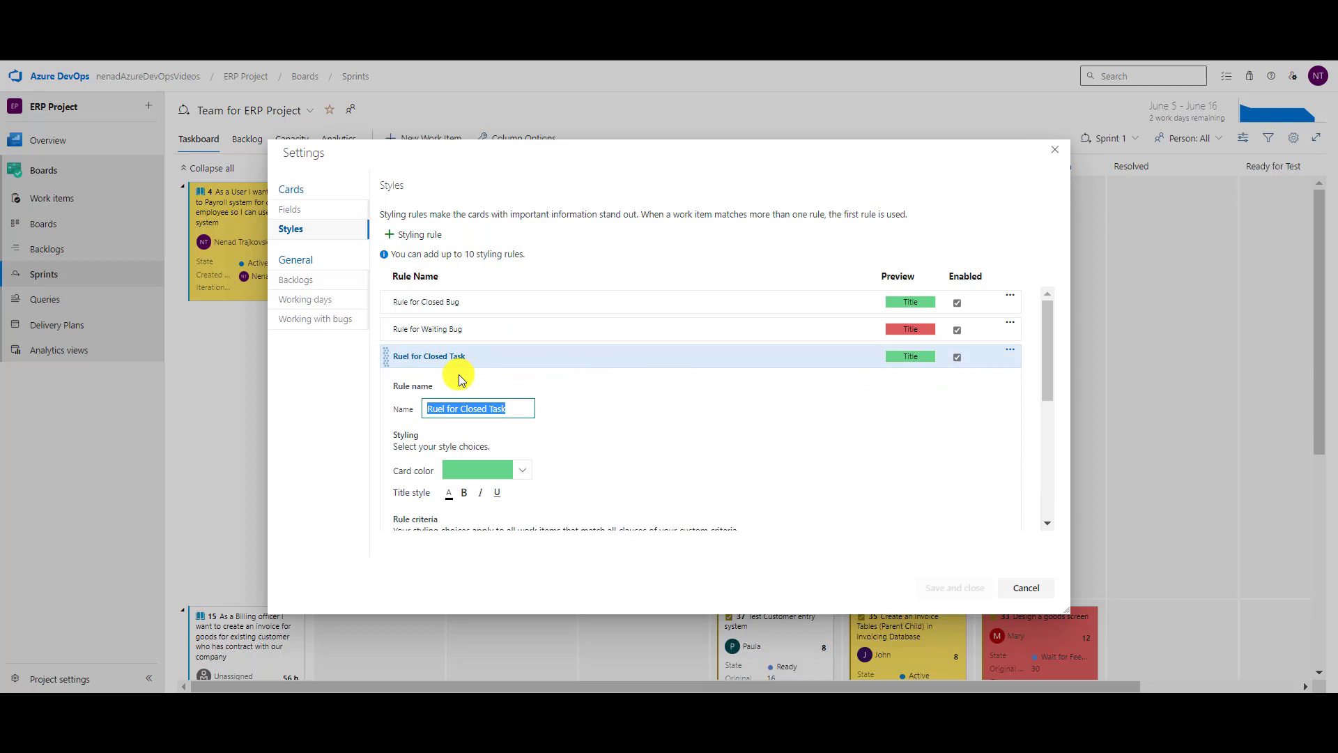
pyautogui.click(437, 408)
pyautogui.press('Delete')
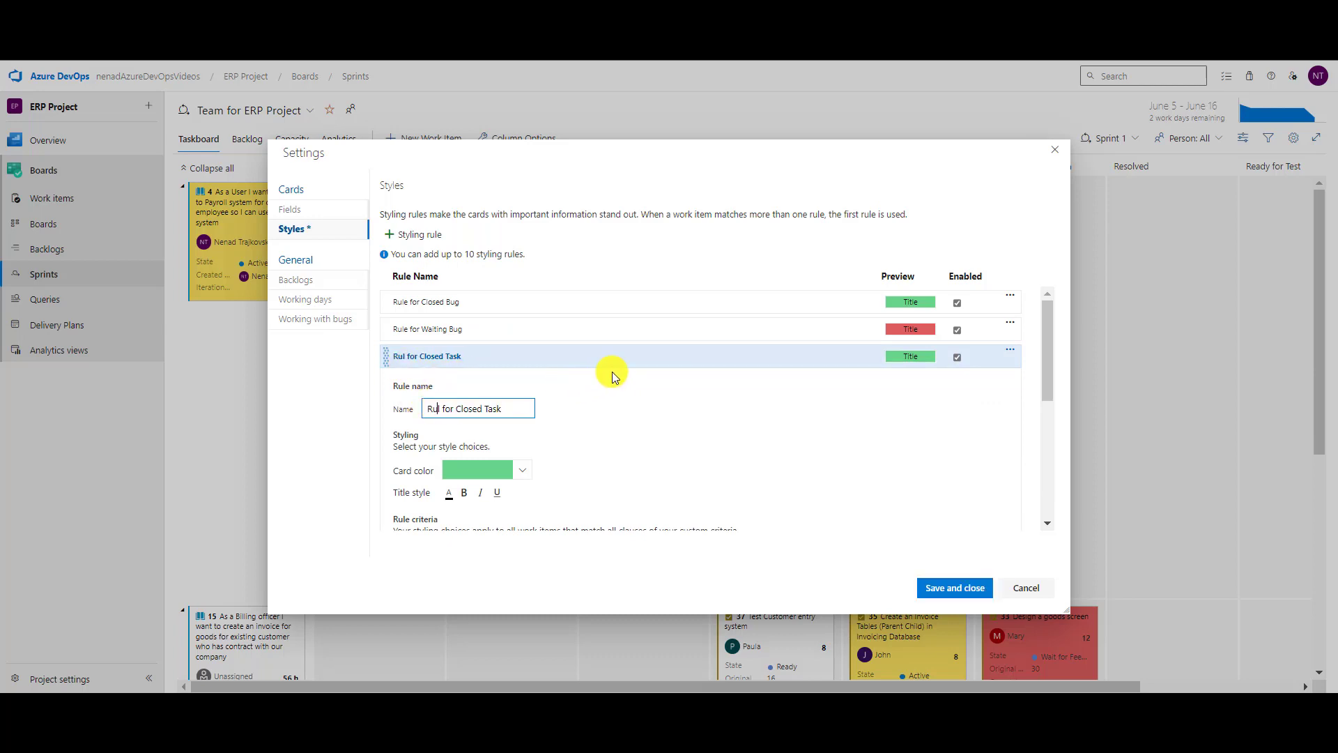
pyautogui.press('Right')
pyautogui.write('e')
pyautogui.scroll(-1, 709, 396)
pyautogui.scroll(-1, 706, 379)
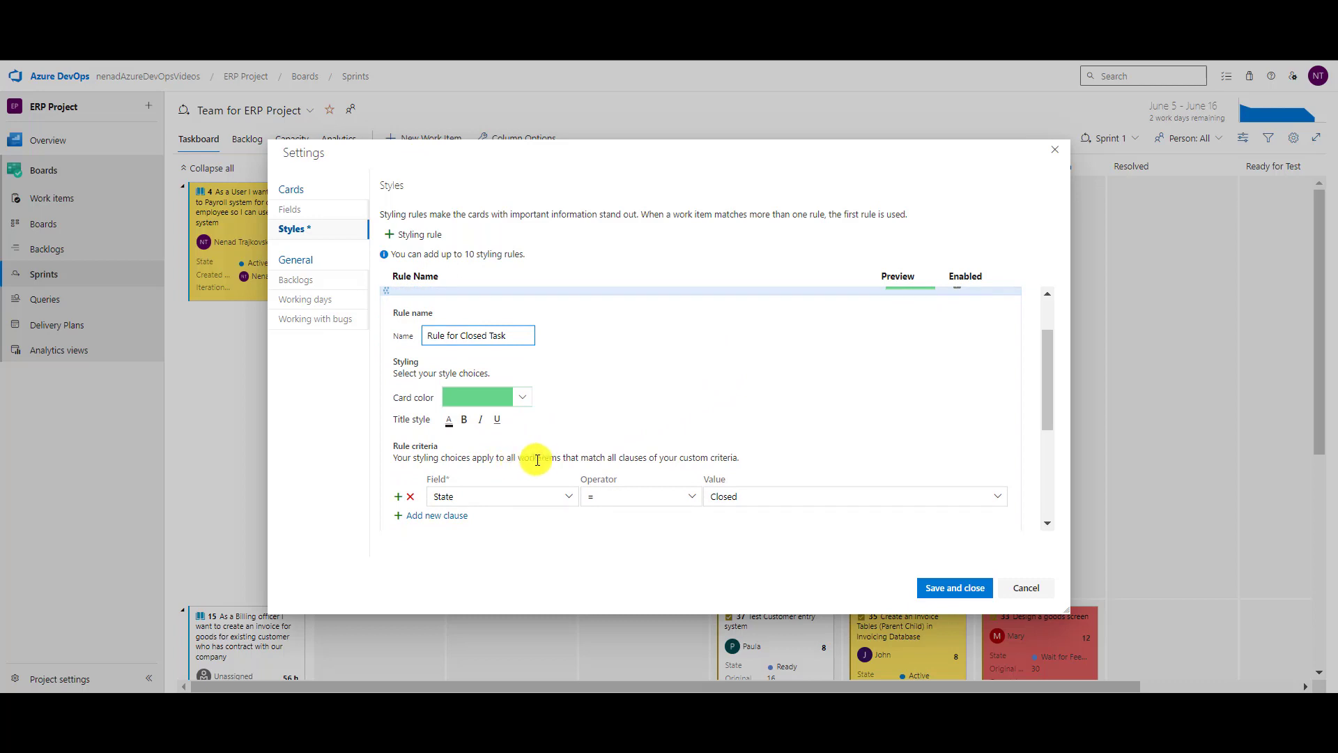
pyautogui.click(953, 589)
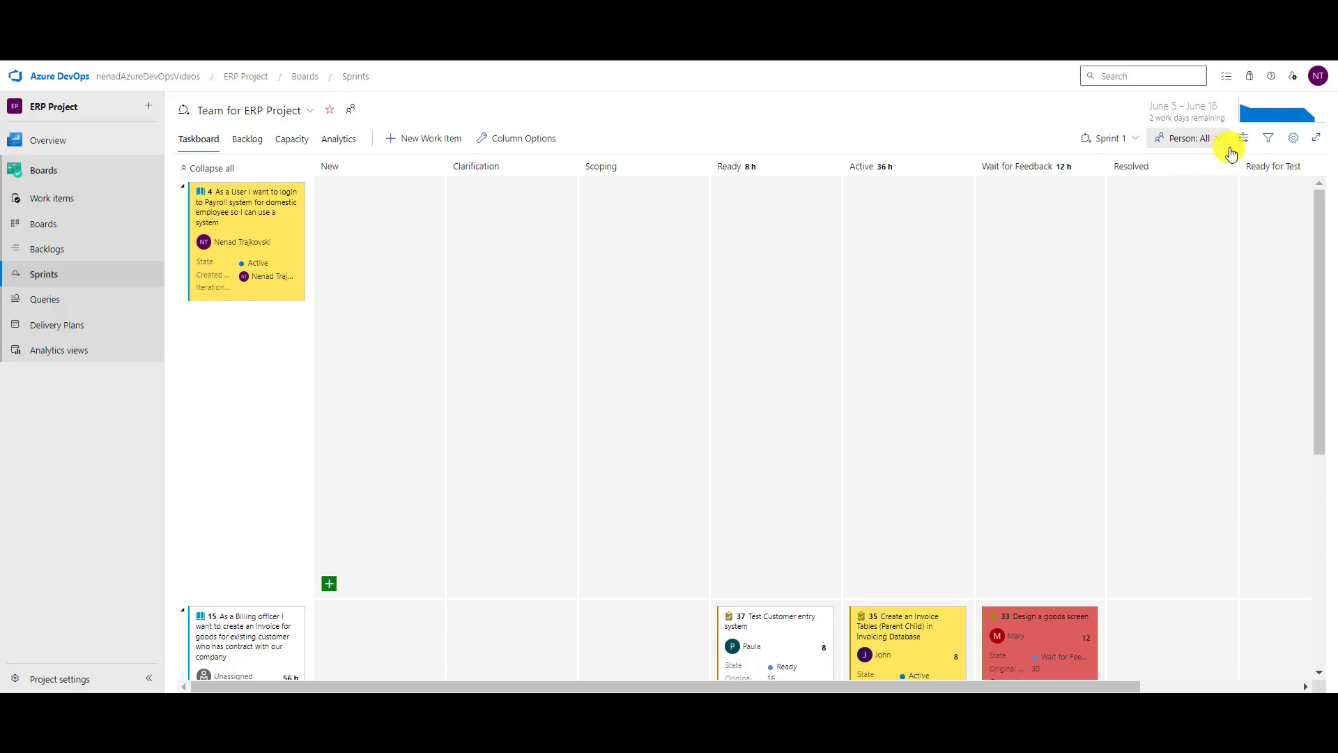
pyautogui.click(1292, 139)
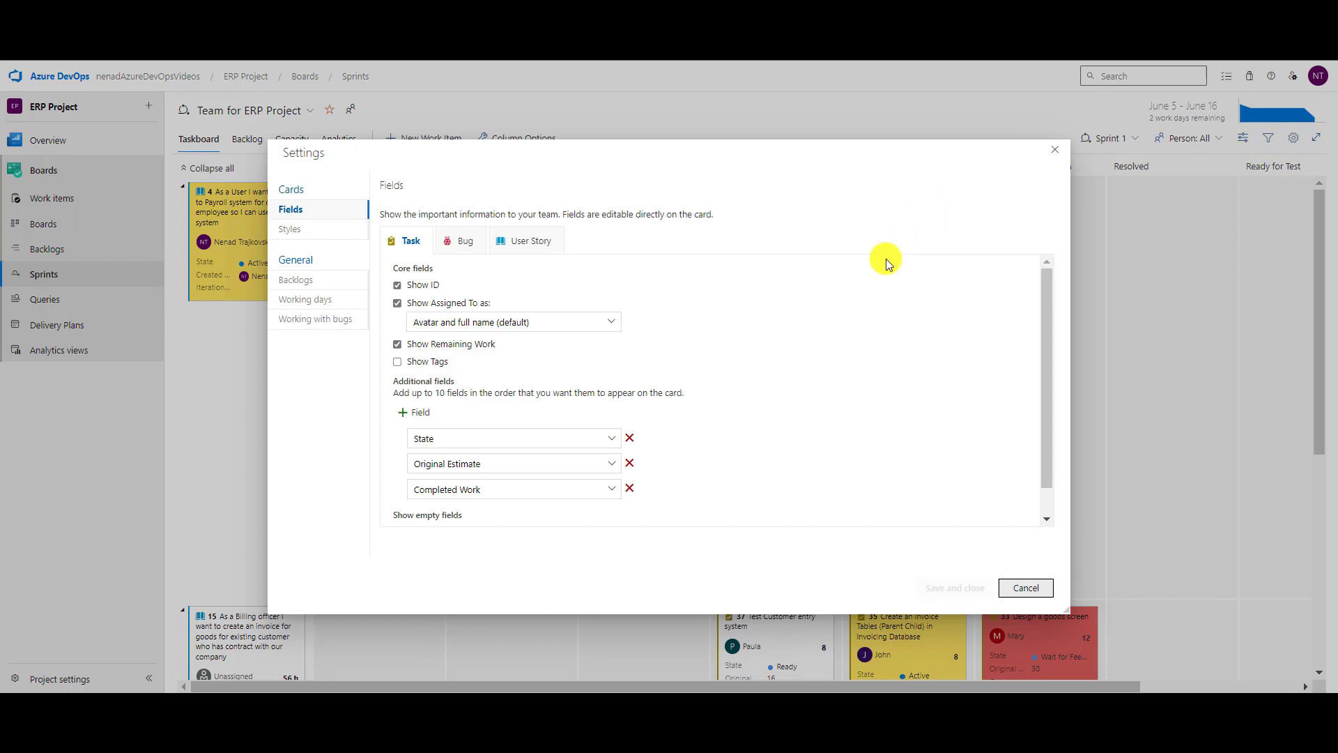
pyautogui.click(273, 229)
pyautogui.scroll(-1, 601, 311)
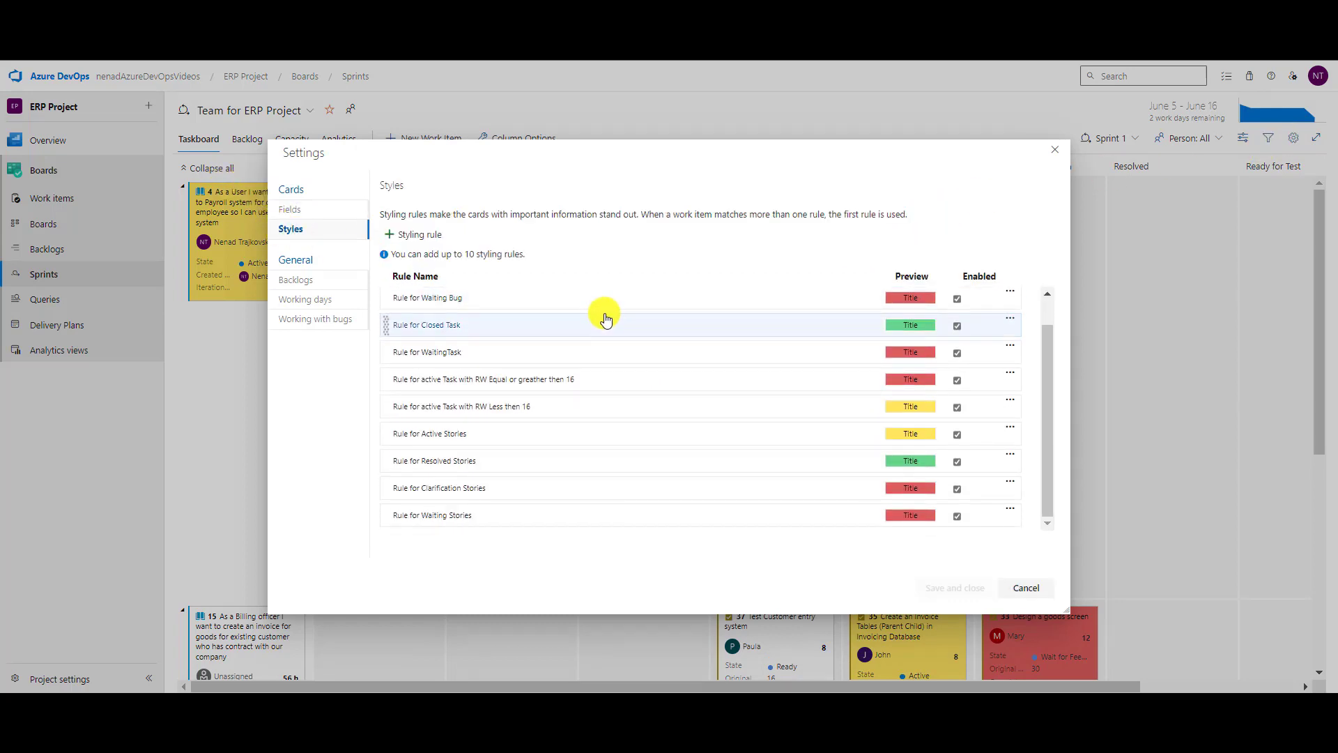
pyautogui.scroll(1, 577, 374)
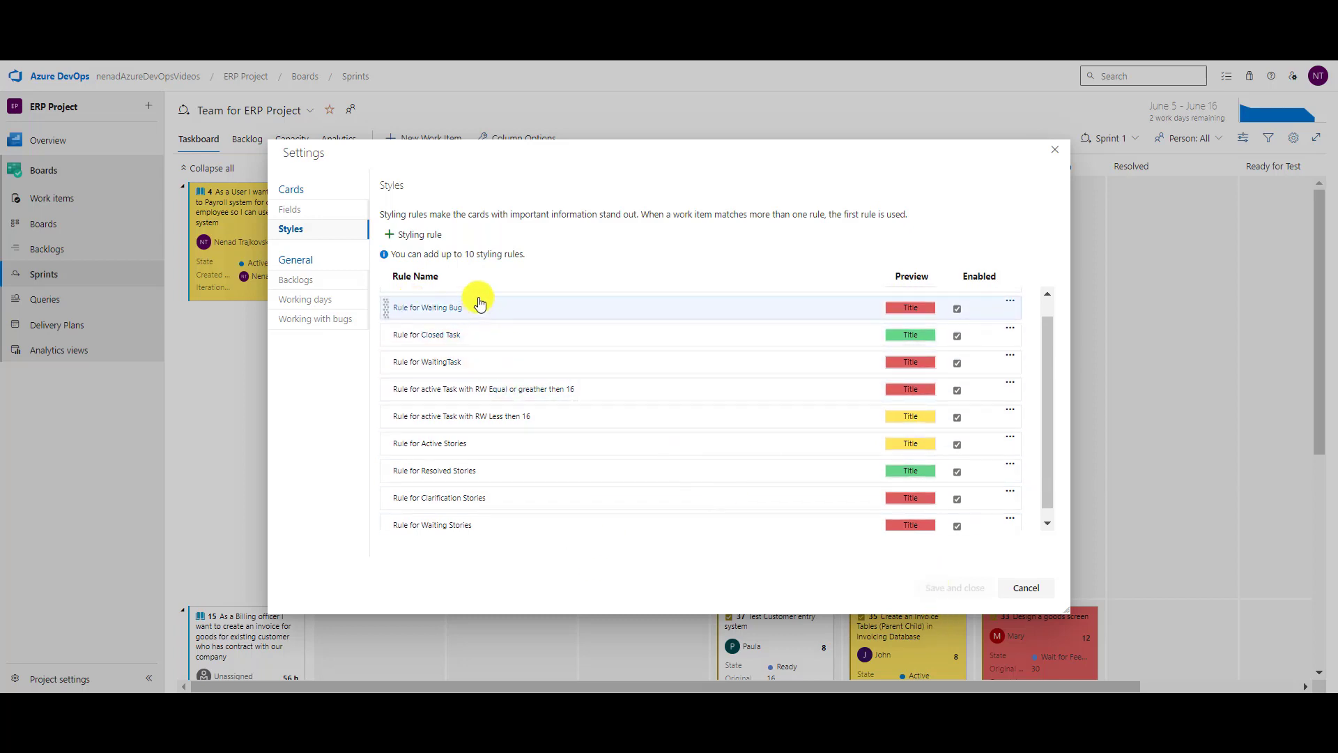
pyautogui.click(309, 209)
pyautogui.click(451, 244)
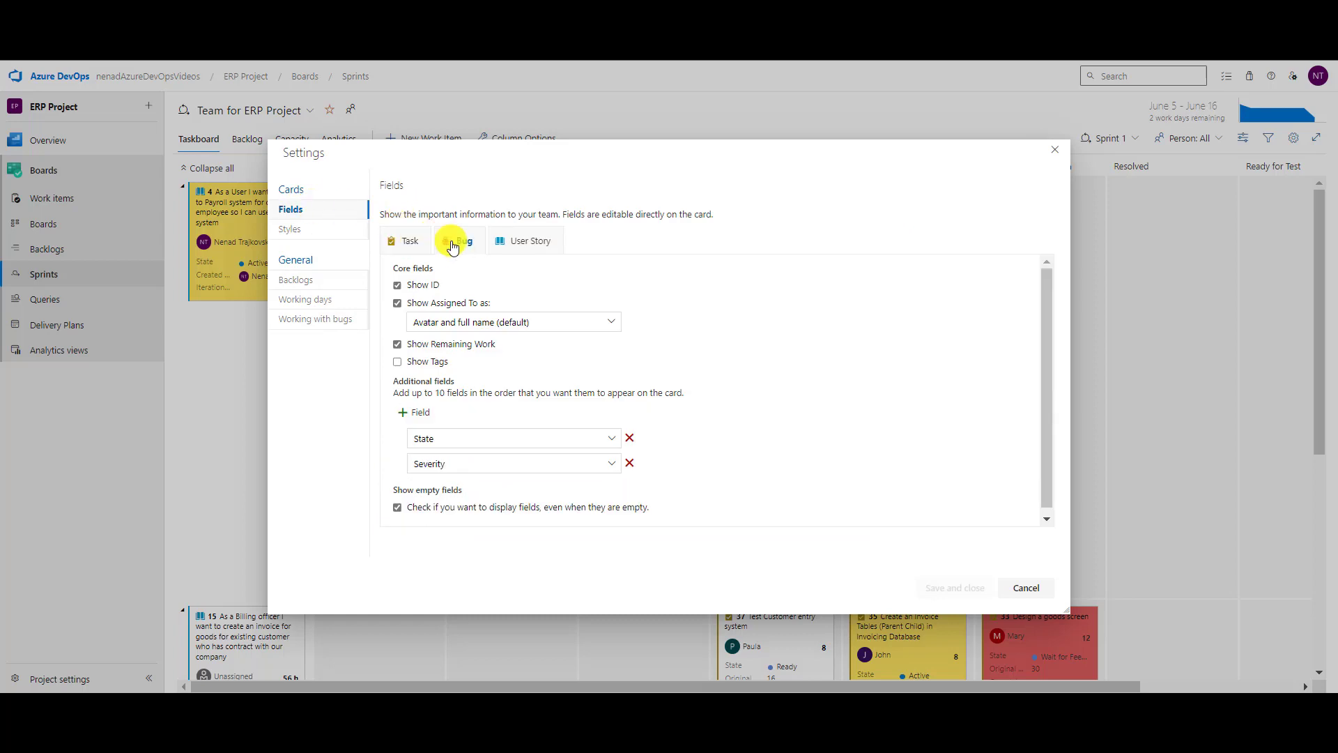
pyautogui.click(286, 230)
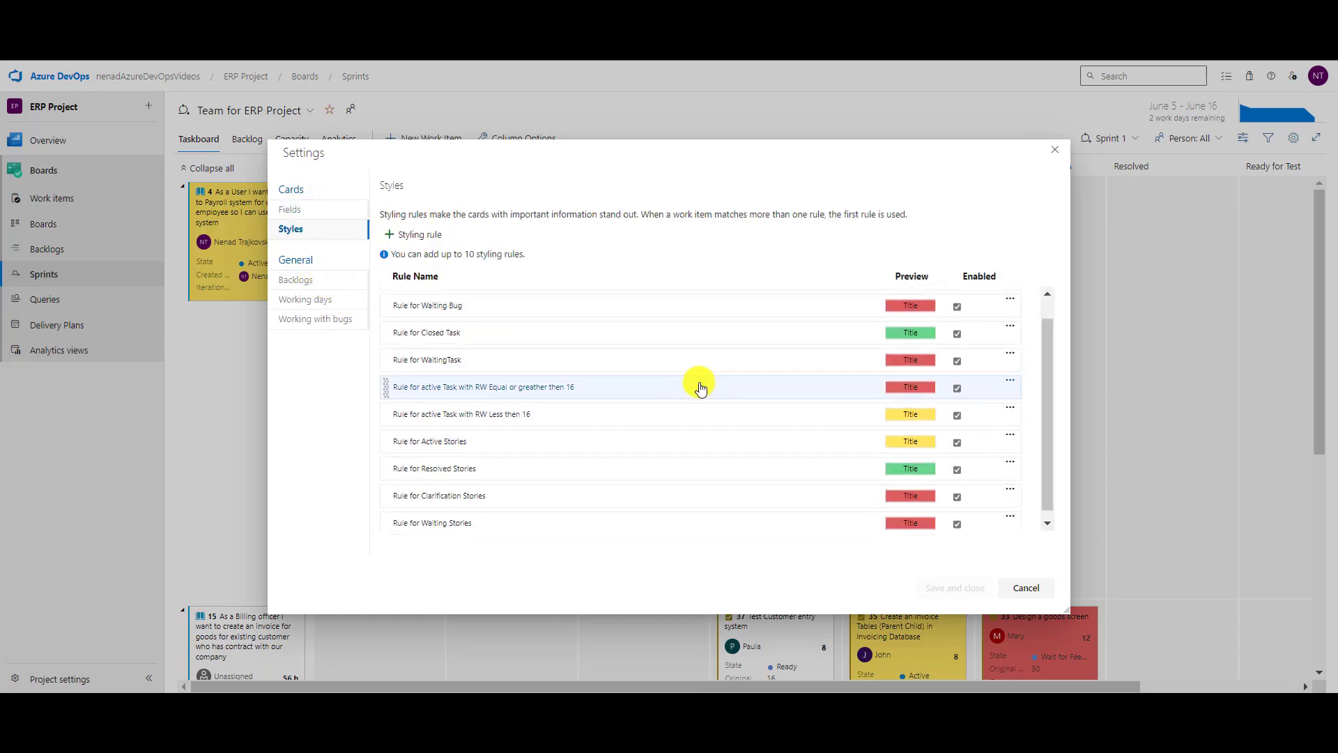
pyautogui.scroll(2, 648, 328)
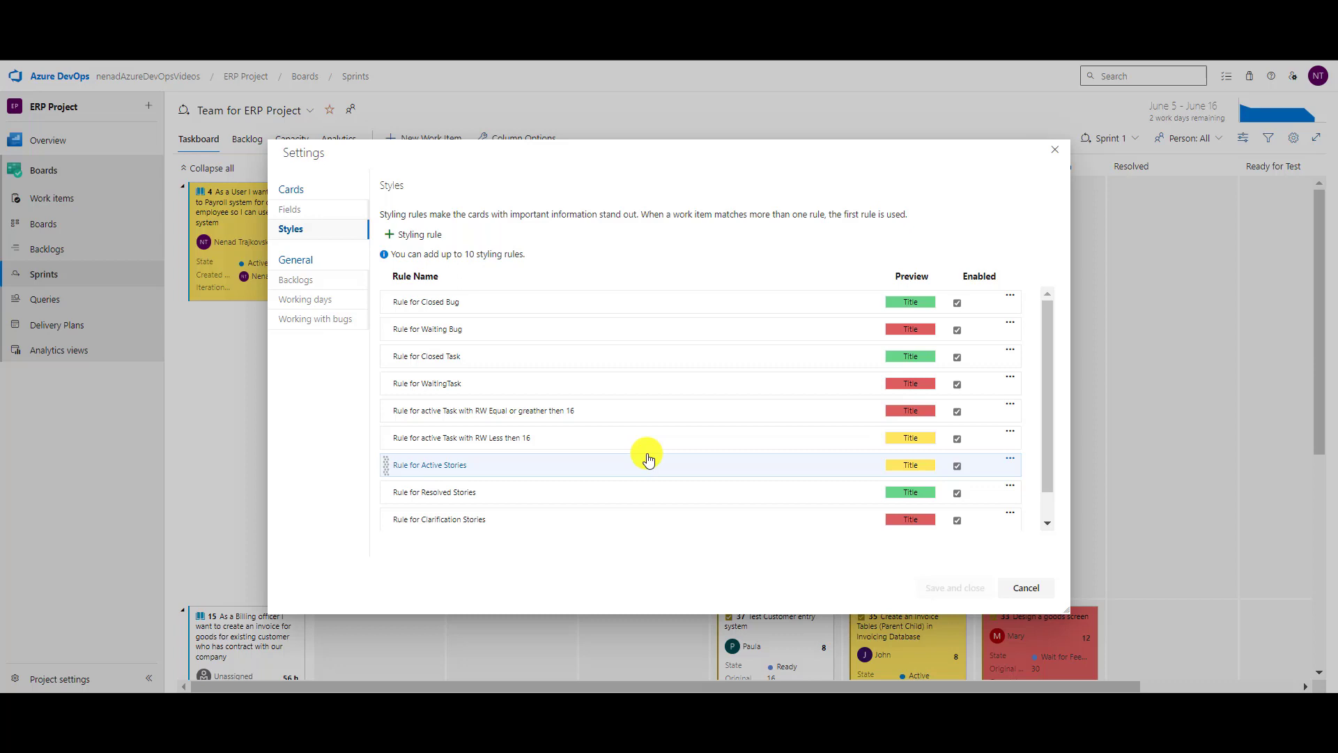
pyautogui.click(1019, 588)
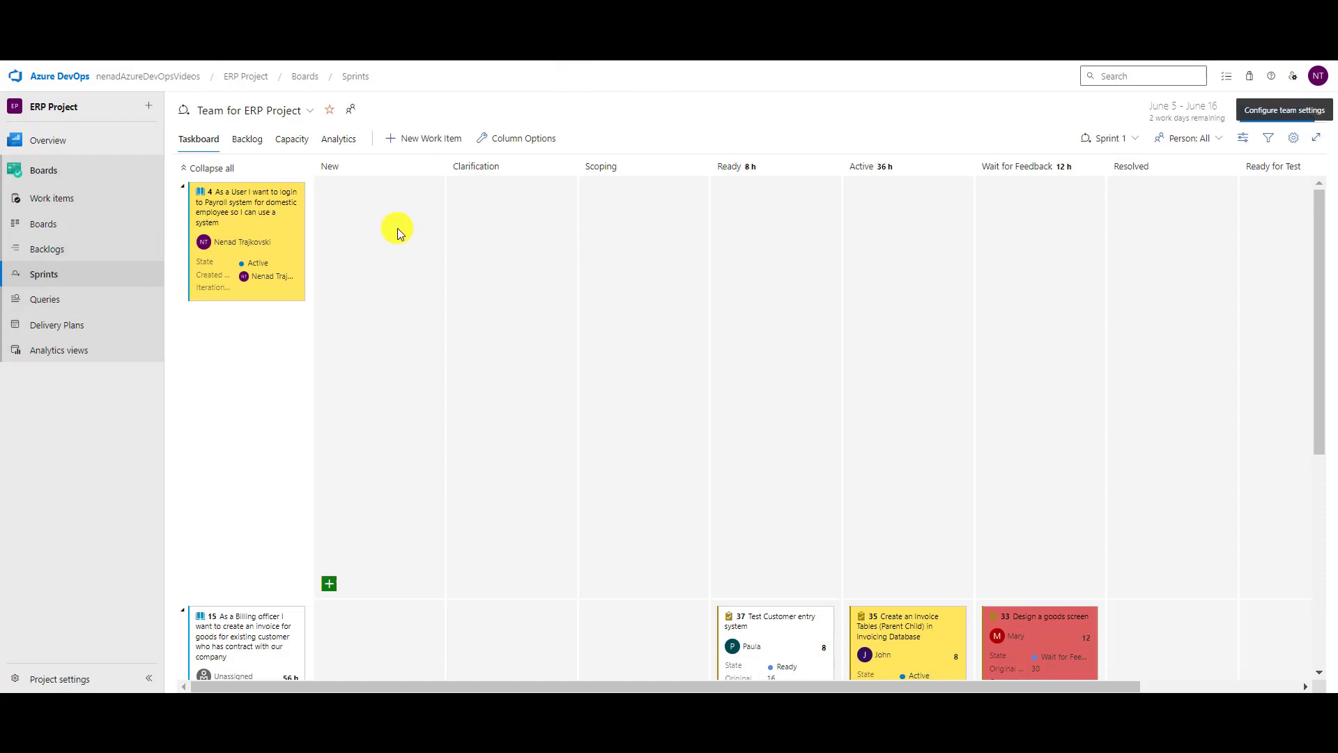
# Go to Boards to show the team's Stories Kanban board.
pyautogui.click(39, 226)
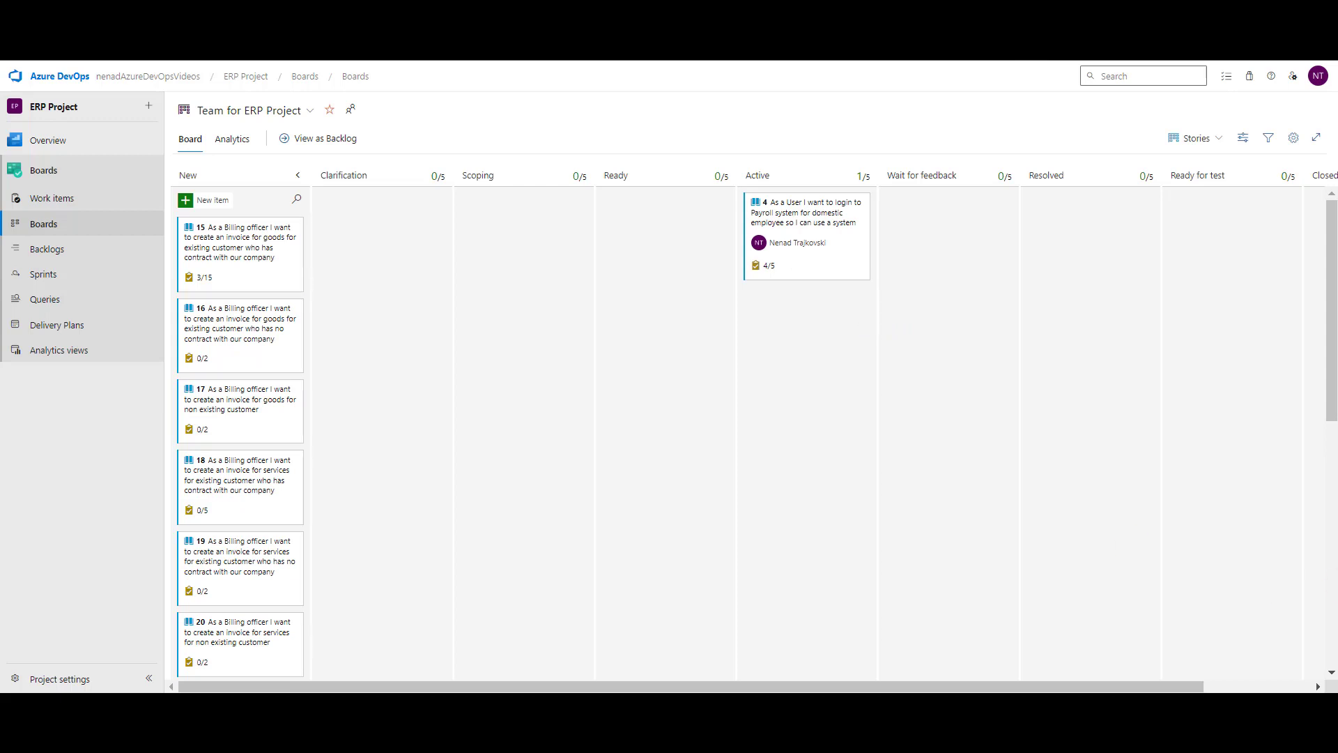
# In the board's Styles settings, create 'Rule for Active Stories' with yellow cards for State = Active.
pyautogui.click(1297, 138)
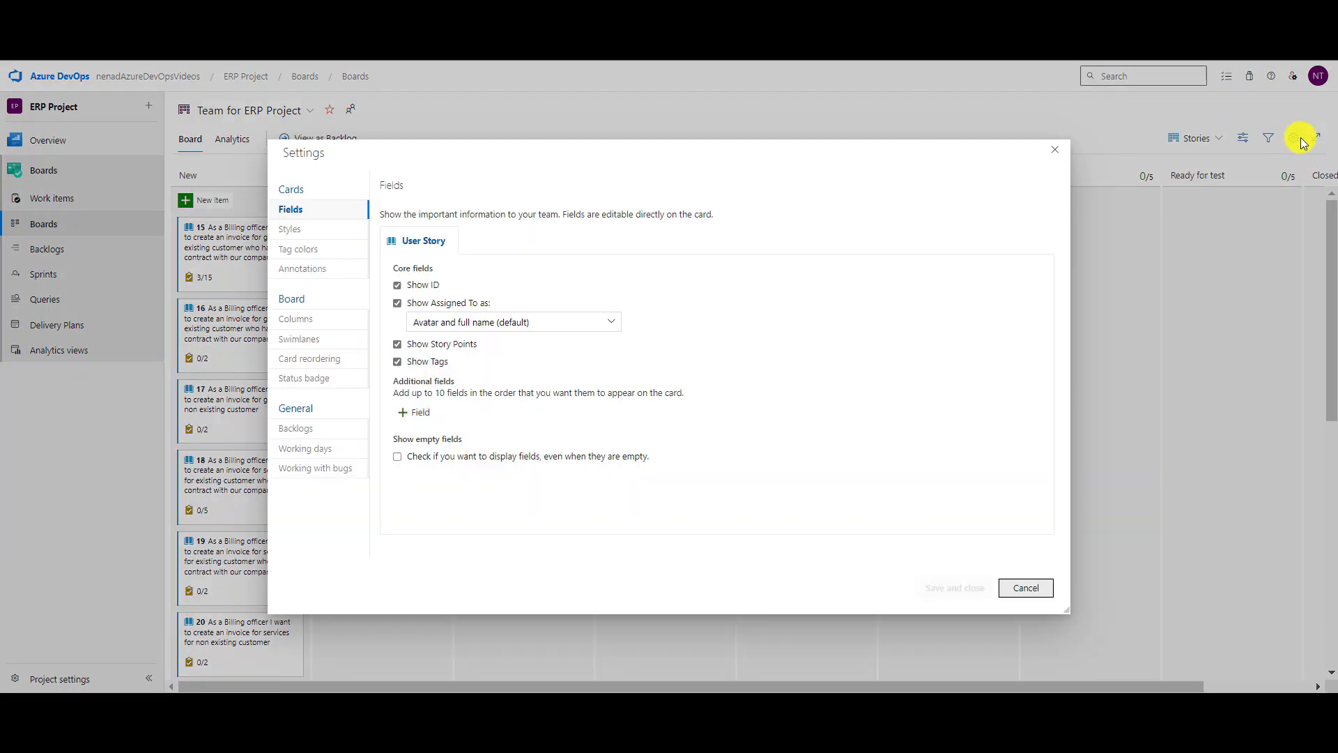
pyautogui.click(305, 229)
pyautogui.click(406, 234)
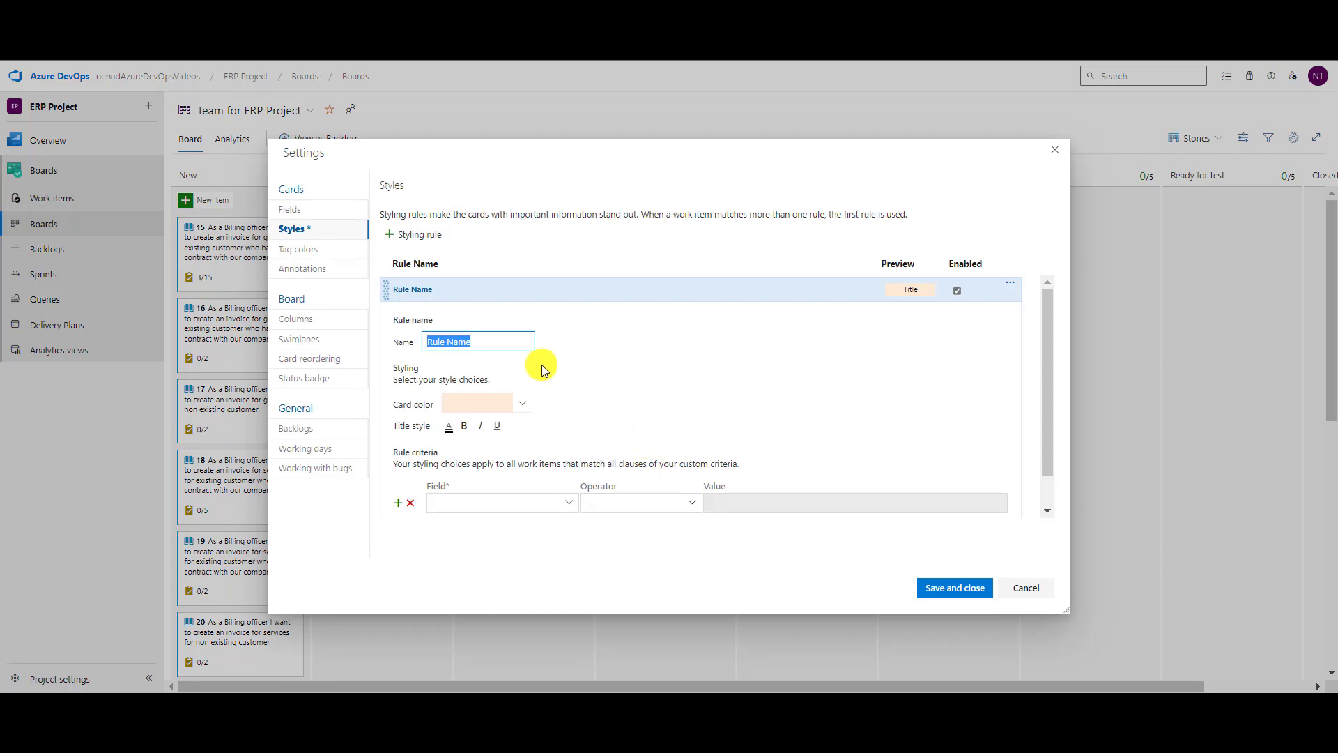
pyautogui.write('Rule for Active Stories')
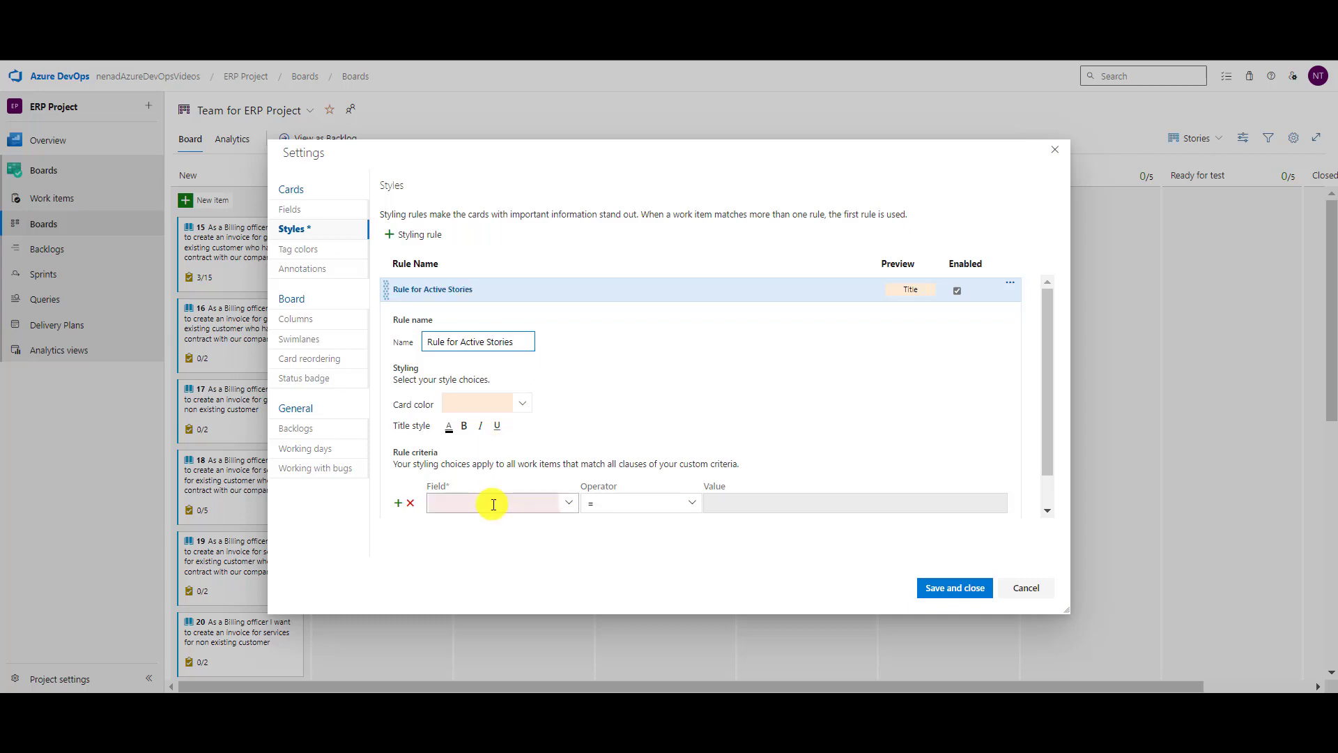
pyautogui.click(522, 406)
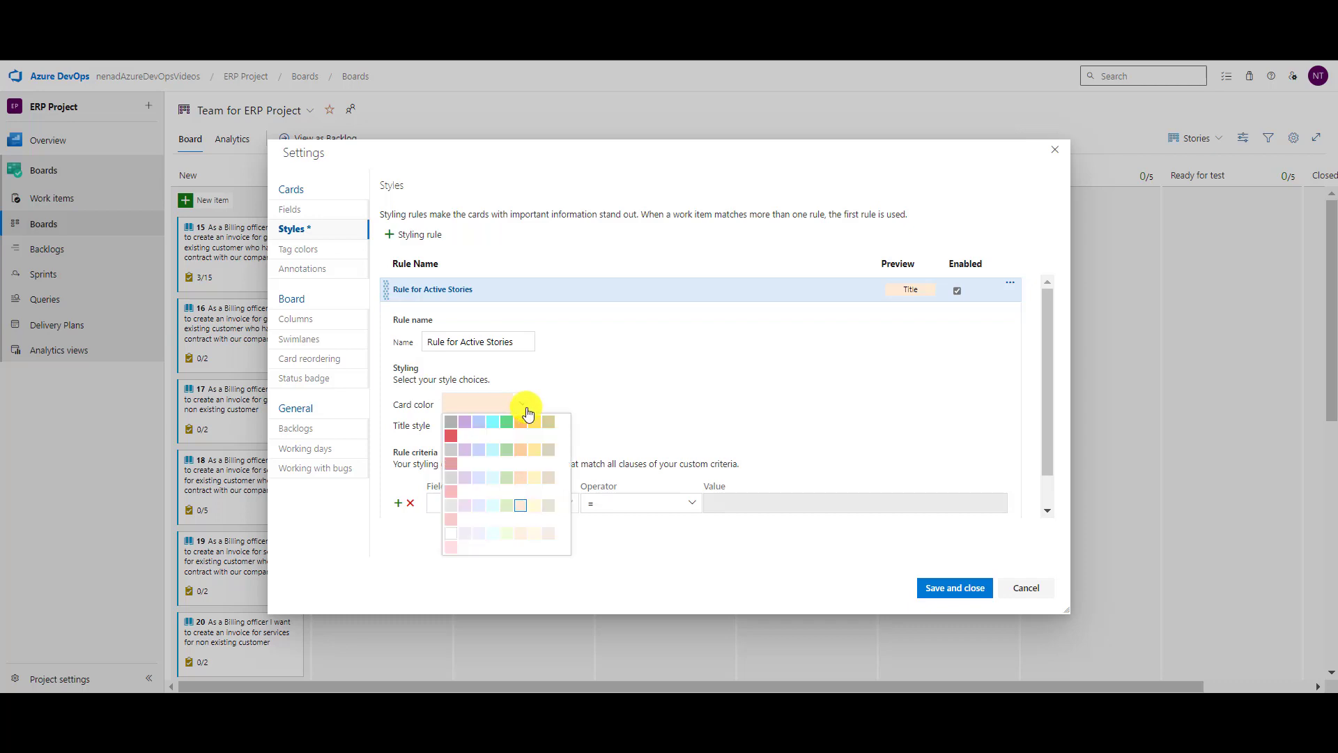
pyautogui.click(535, 421)
pyautogui.click(496, 501)
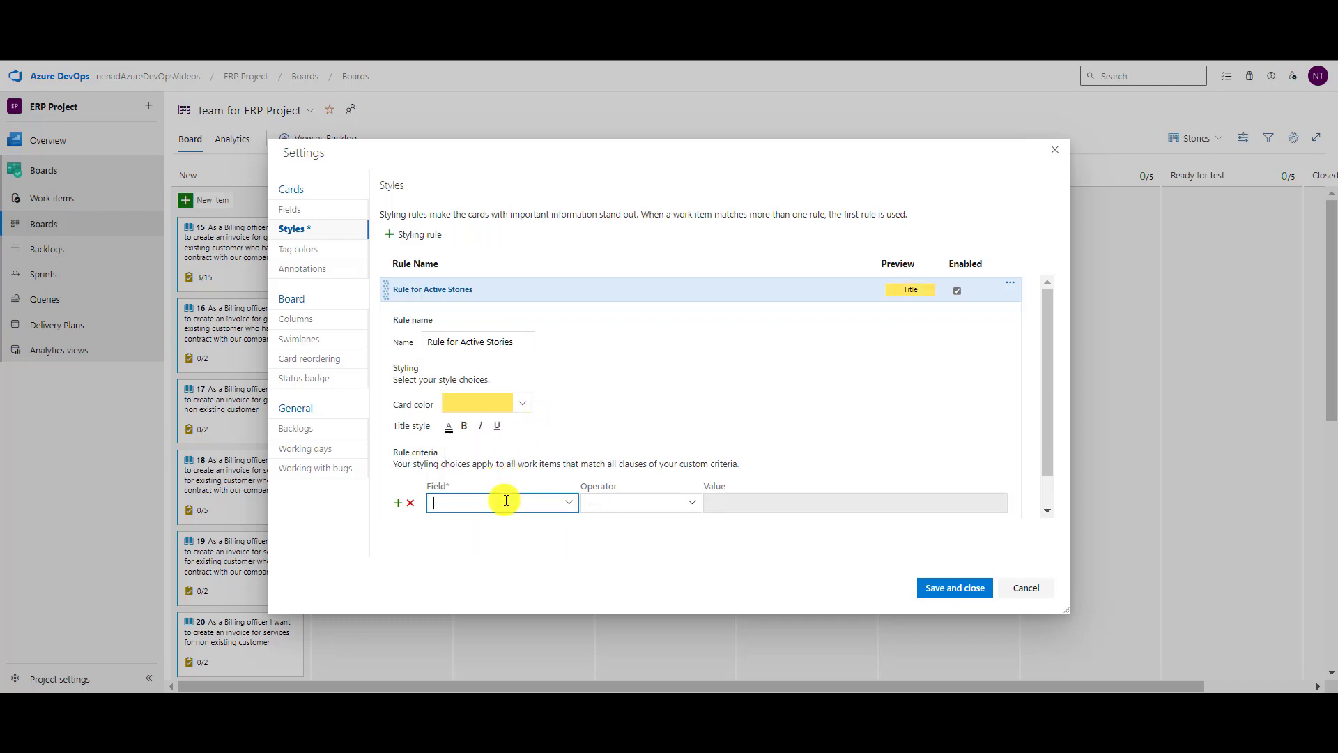
pyautogui.write('St')
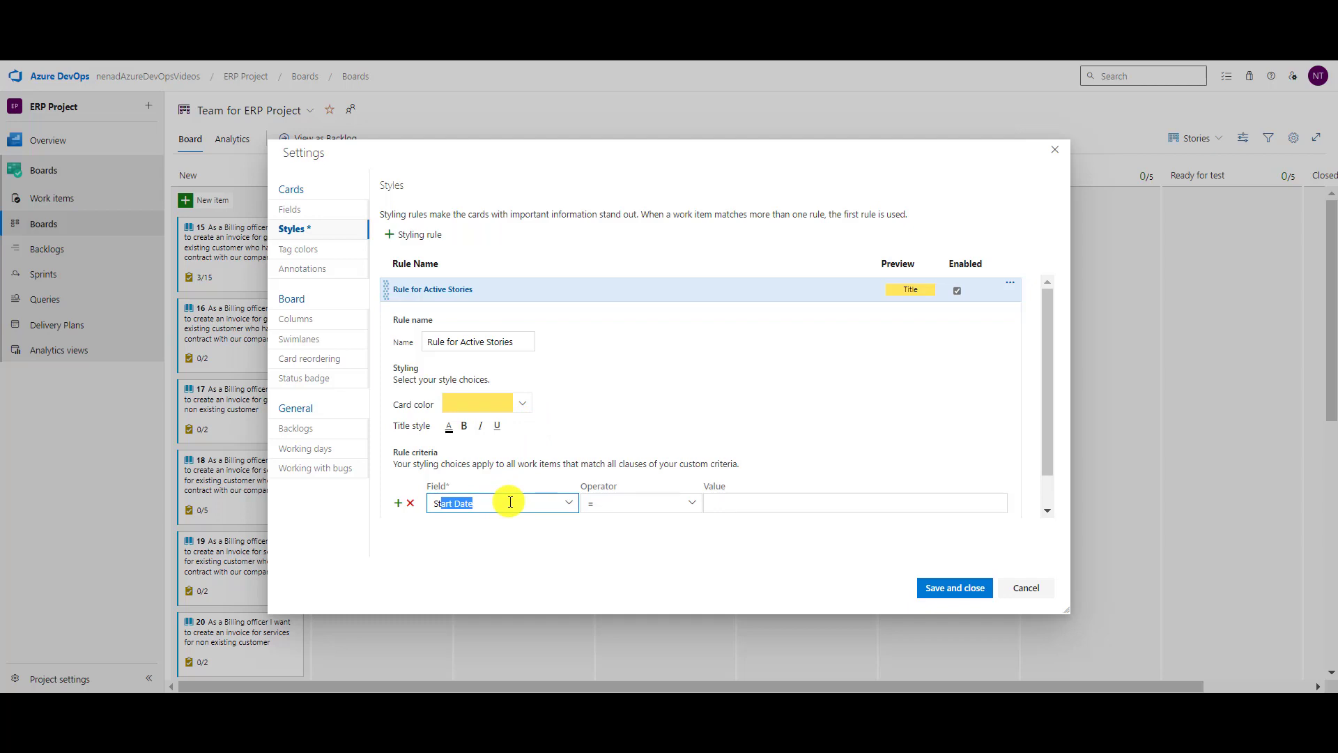
pyautogui.write('ate')
pyautogui.press('Tab')
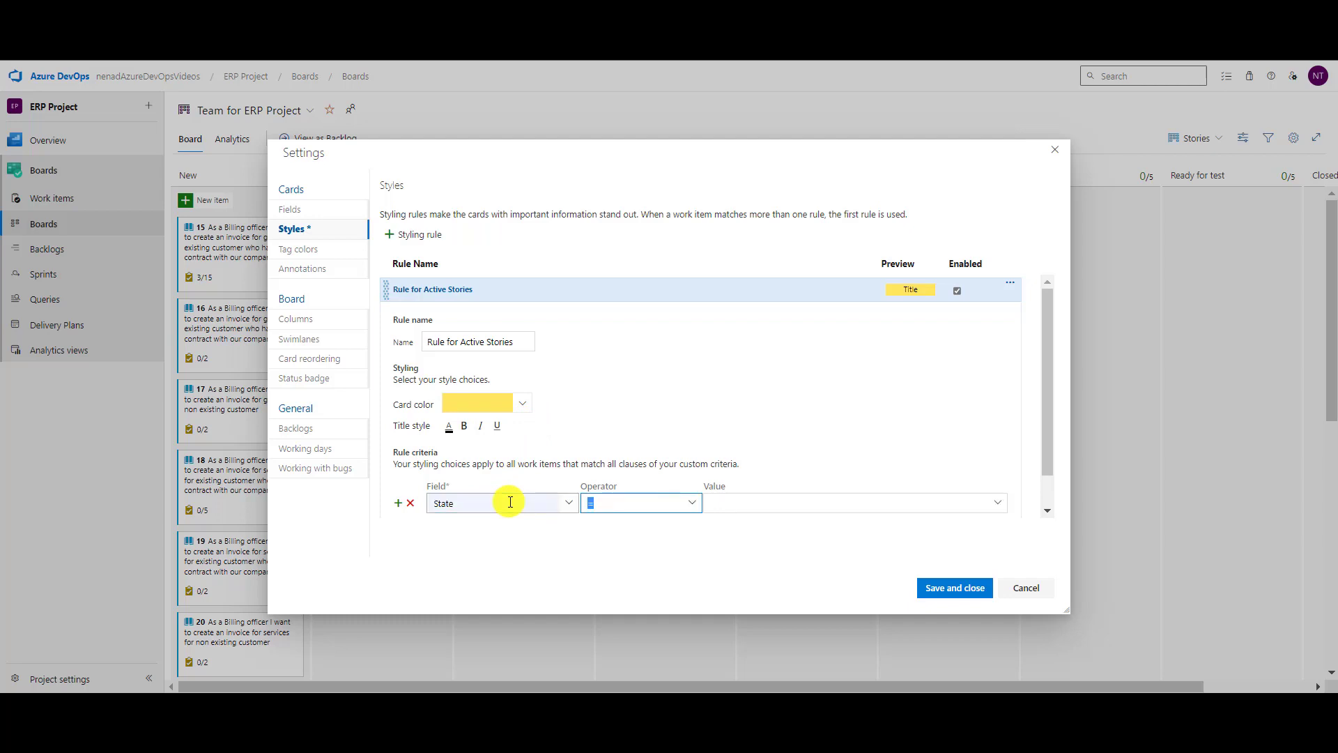
pyautogui.press('Tab')
pyautogui.write('ac')
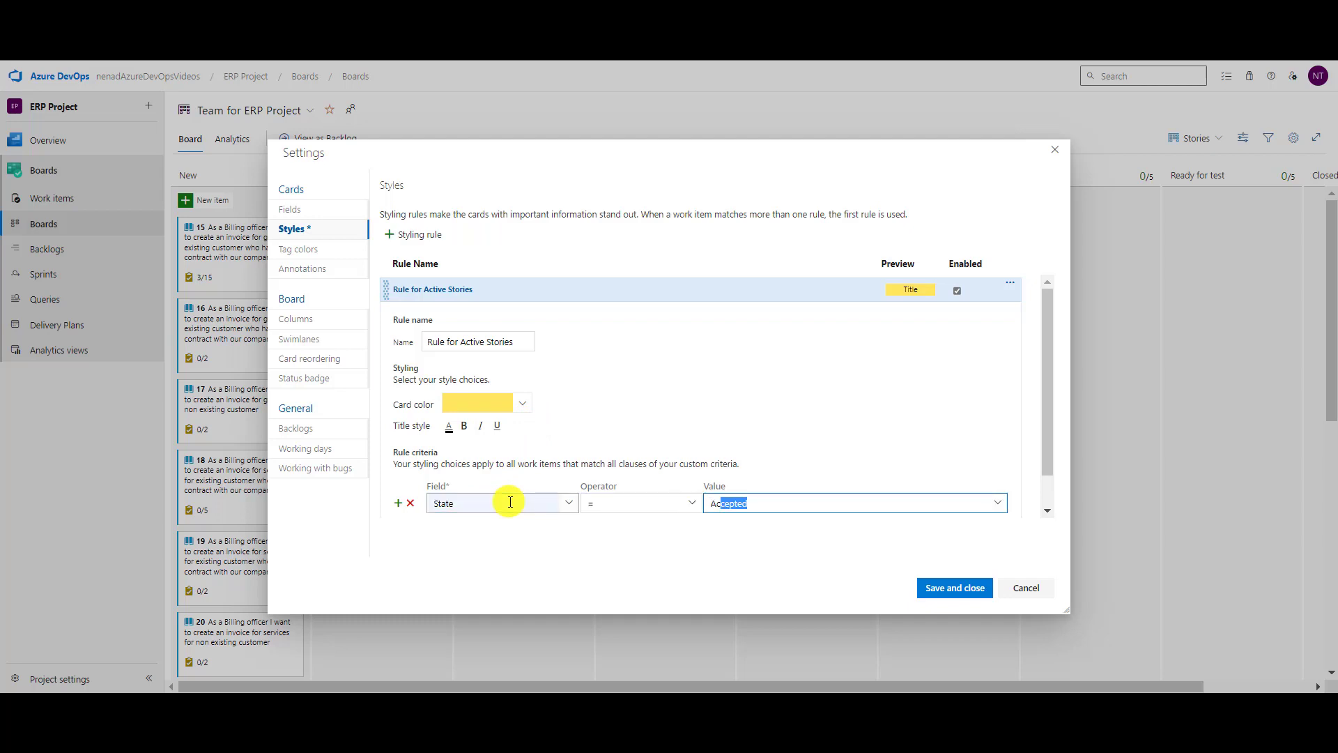
pyautogui.write('t')
pyautogui.scroll(-1, 488, 293)
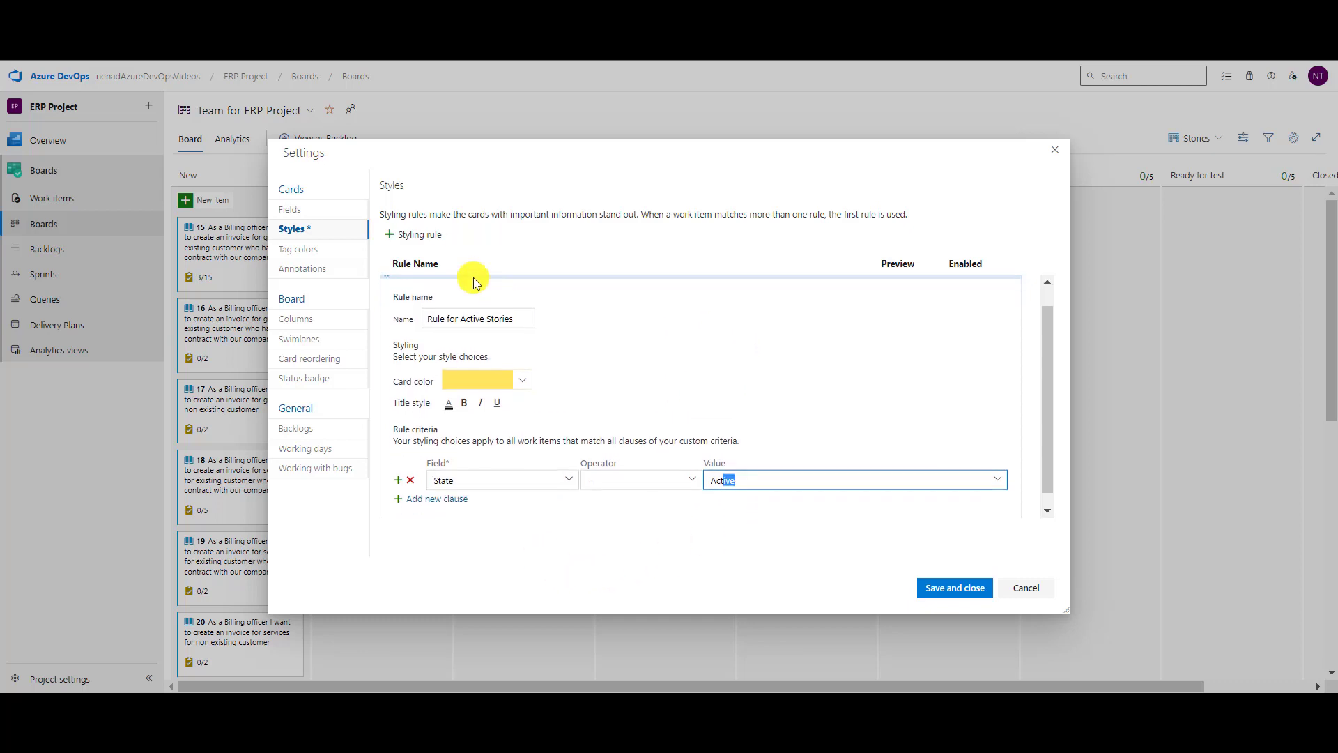
# Add a styling rule named 'Rule for Resolved Stories' with a green card colour.
pyautogui.click(439, 239)
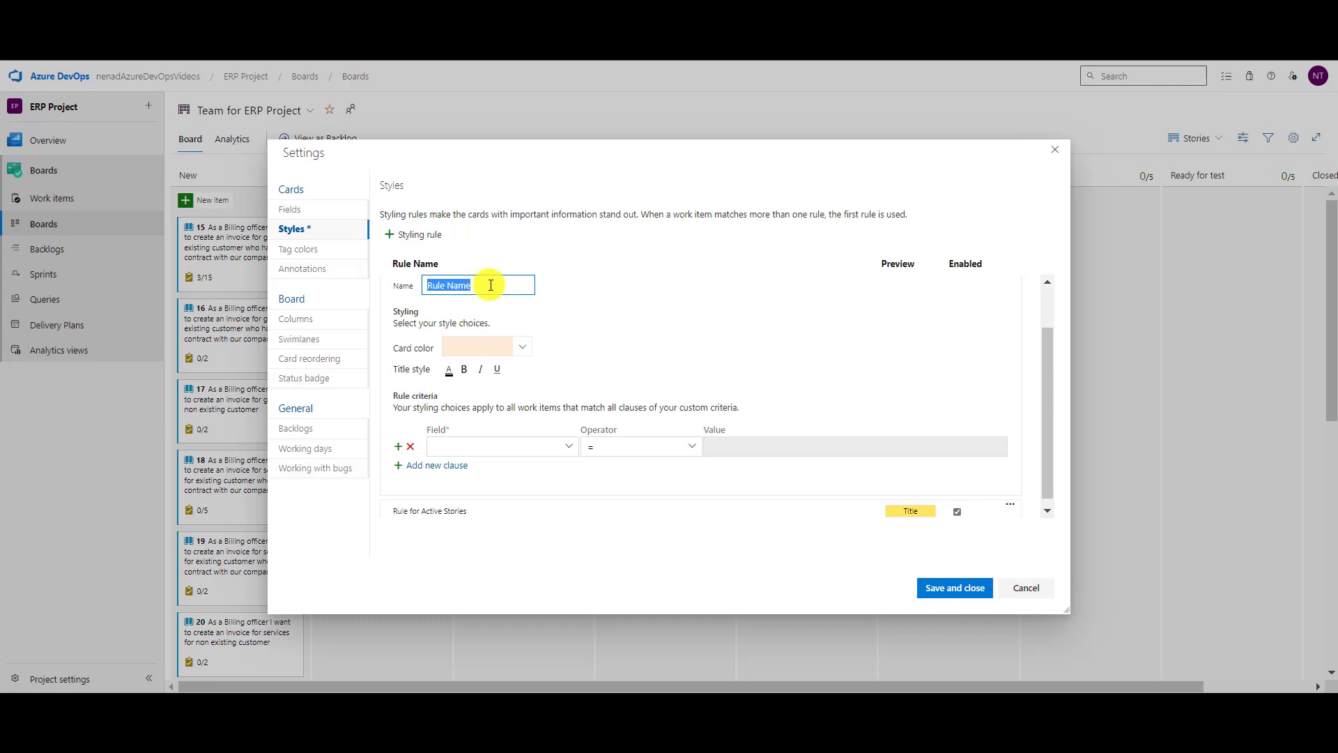
pyautogui.write('Resolved Stories')
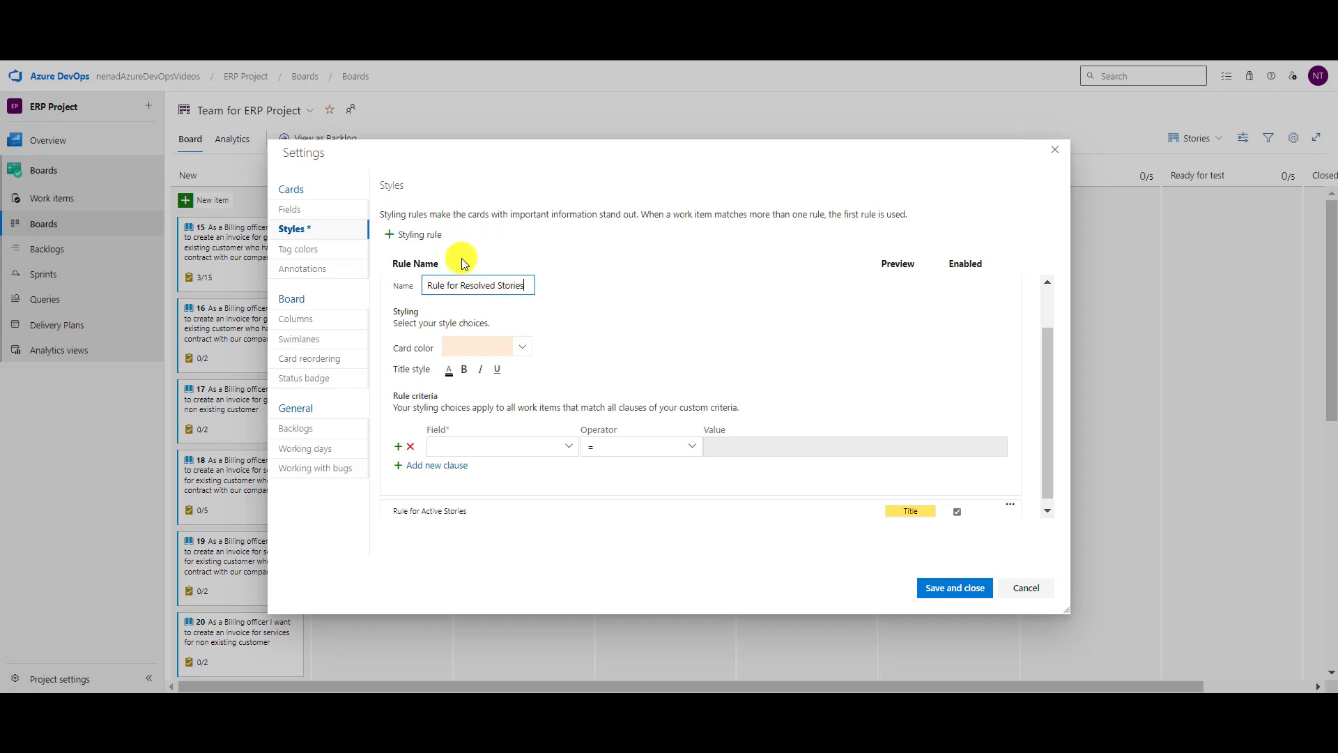
pyautogui.click(521, 350)
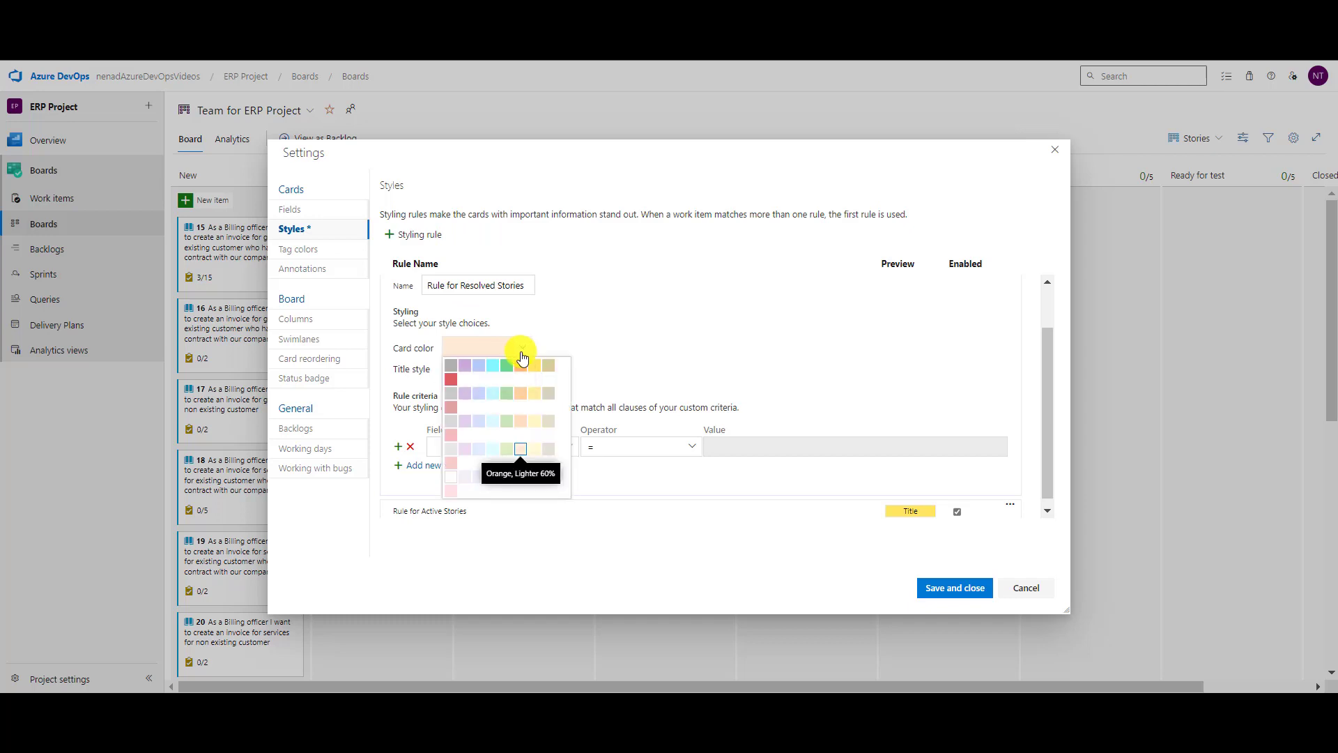
pyautogui.click(507, 366)
# Set the rule's criteria to State = Resolved, then add another blank styling rule.
pyautogui.click(513, 444)
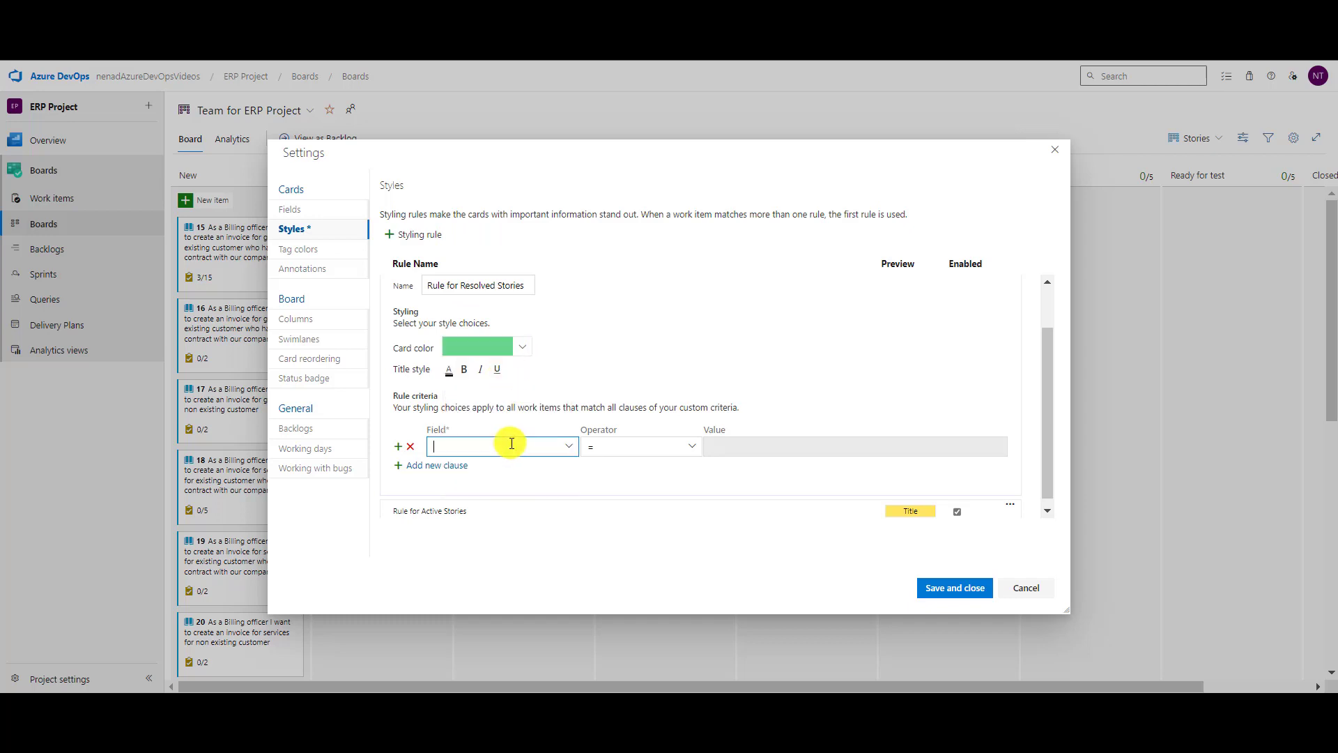
pyautogui.write('Stata')
pyautogui.press('Tab')
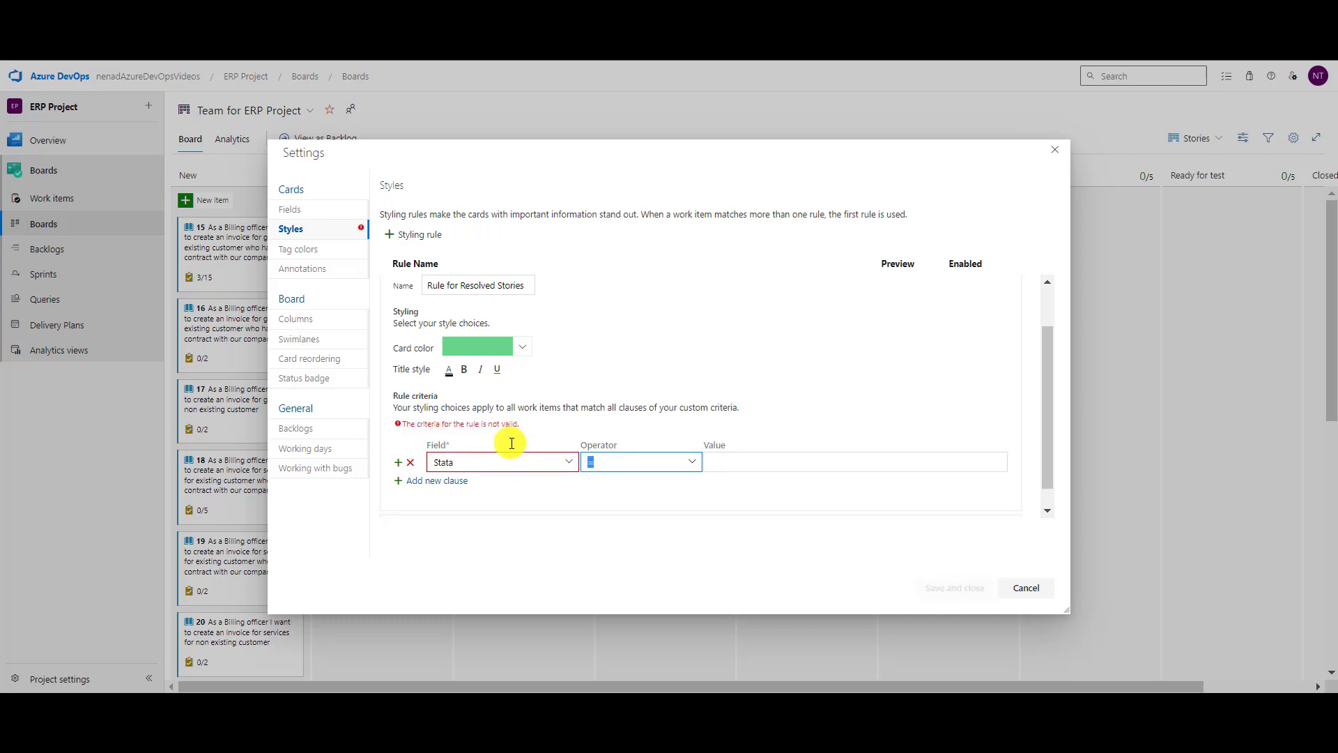
pyautogui.hotkey('shift', 'Tab')
pyautogui.write('Stata')
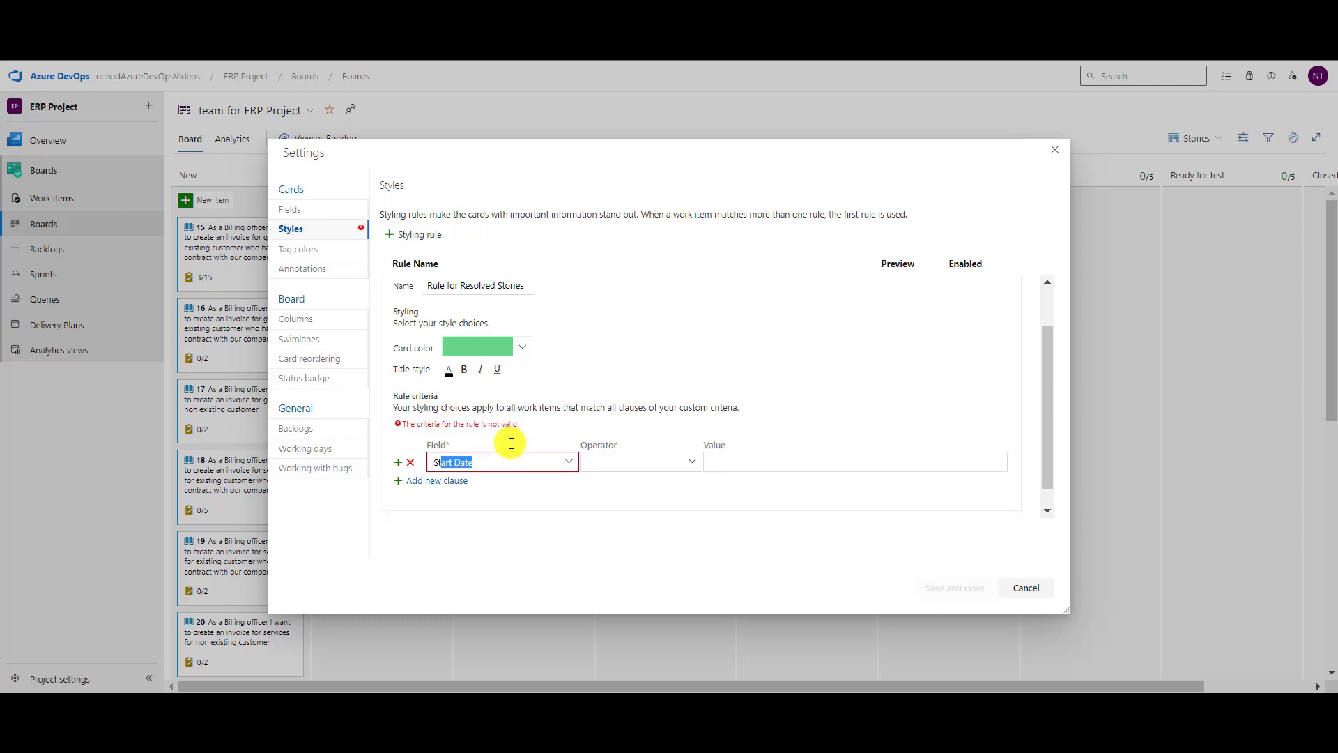
pyautogui.press('BackSpace')
pyautogui.write('e')
pyautogui.press('Tab')
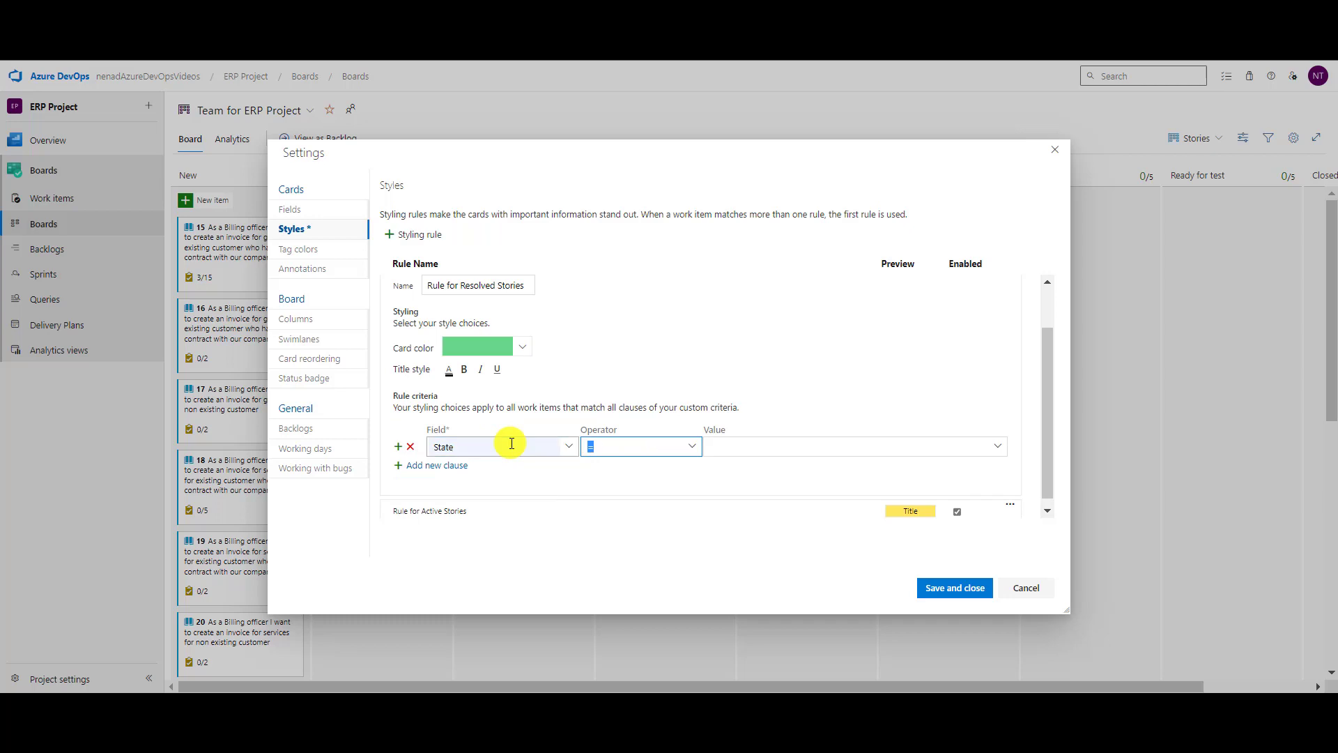
pyautogui.press('Tab')
pyautogui.write('Res')
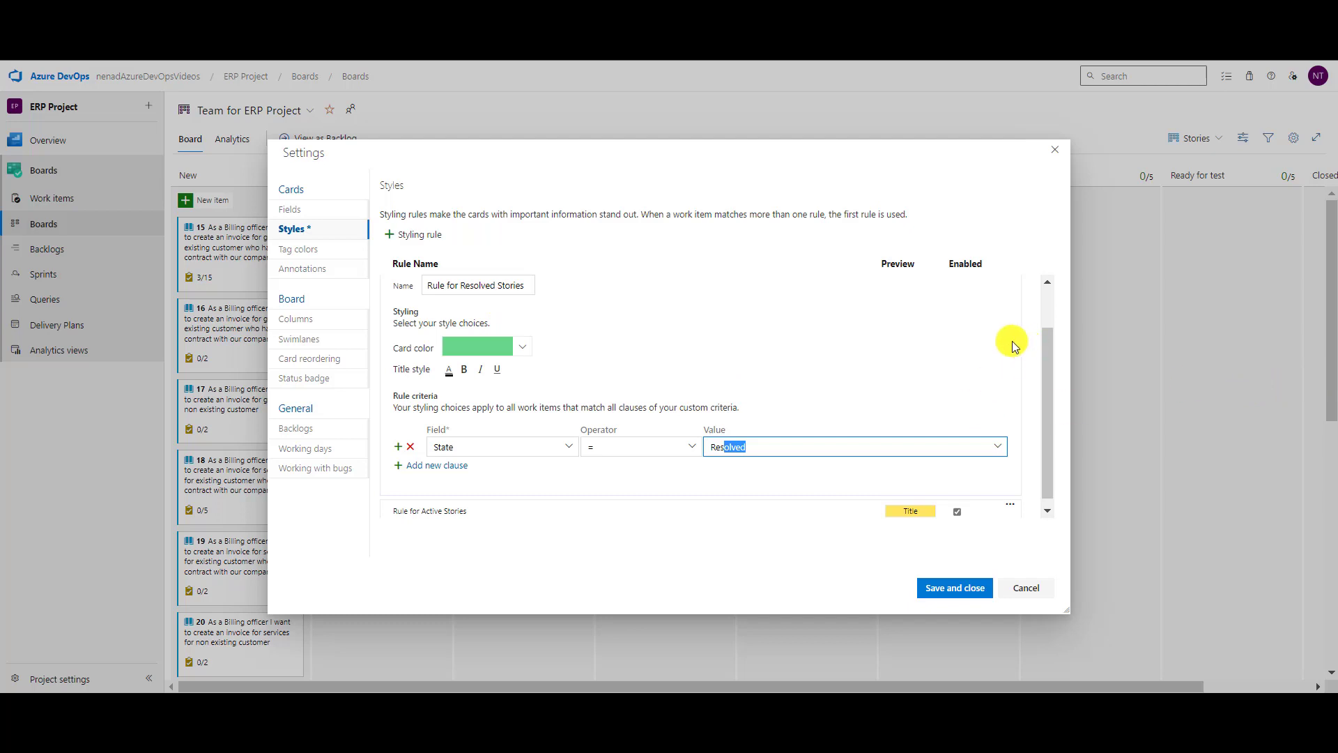
pyautogui.click(427, 235)
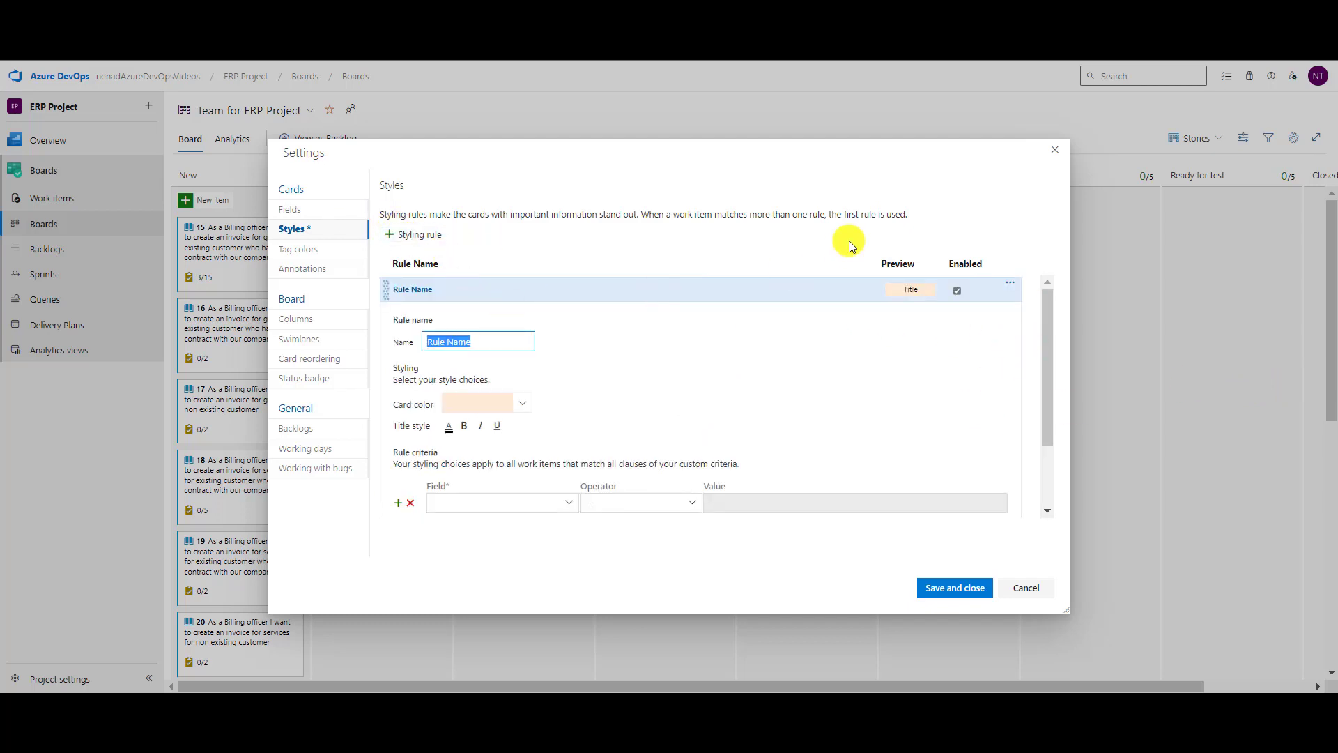
# Define 'Rule for Clarification Stories' with red cards for State = Clarification, then save and close.
pyautogui.write('Rule')
pyautogui.write('tories')
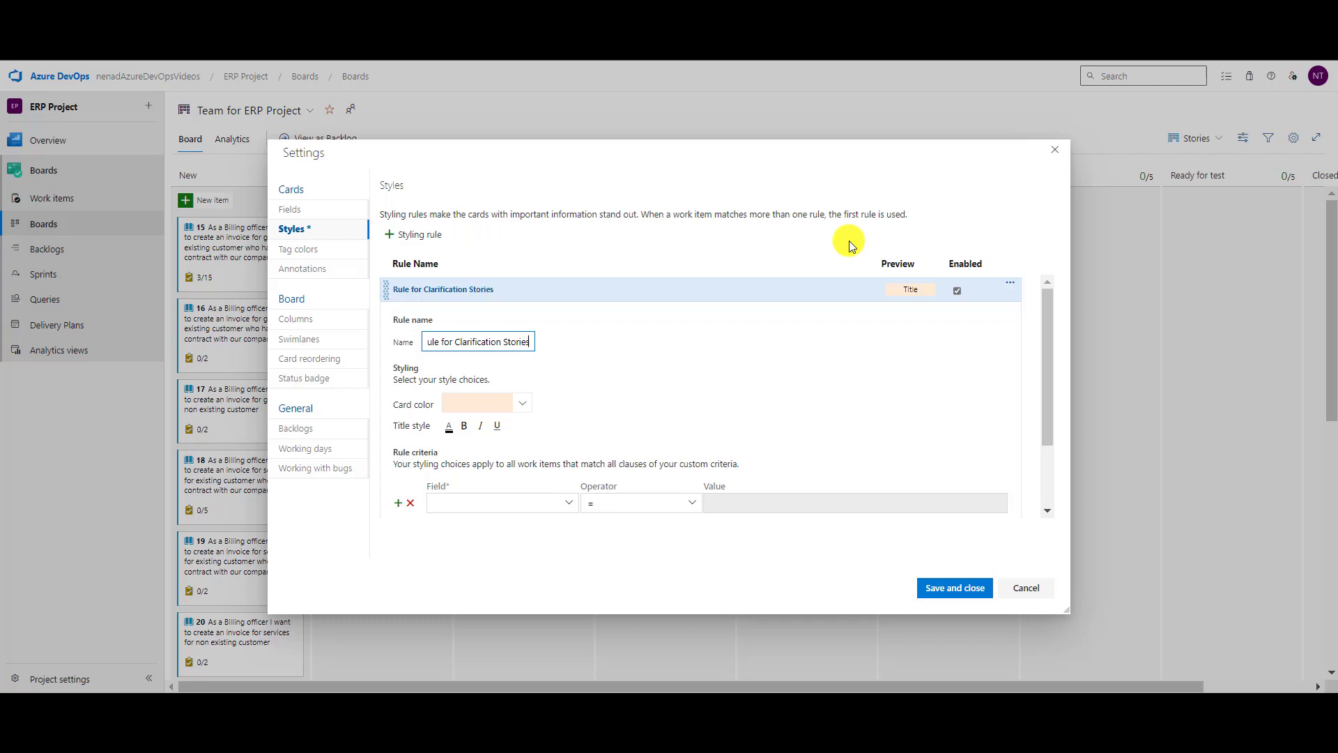
pyautogui.click(528, 499)
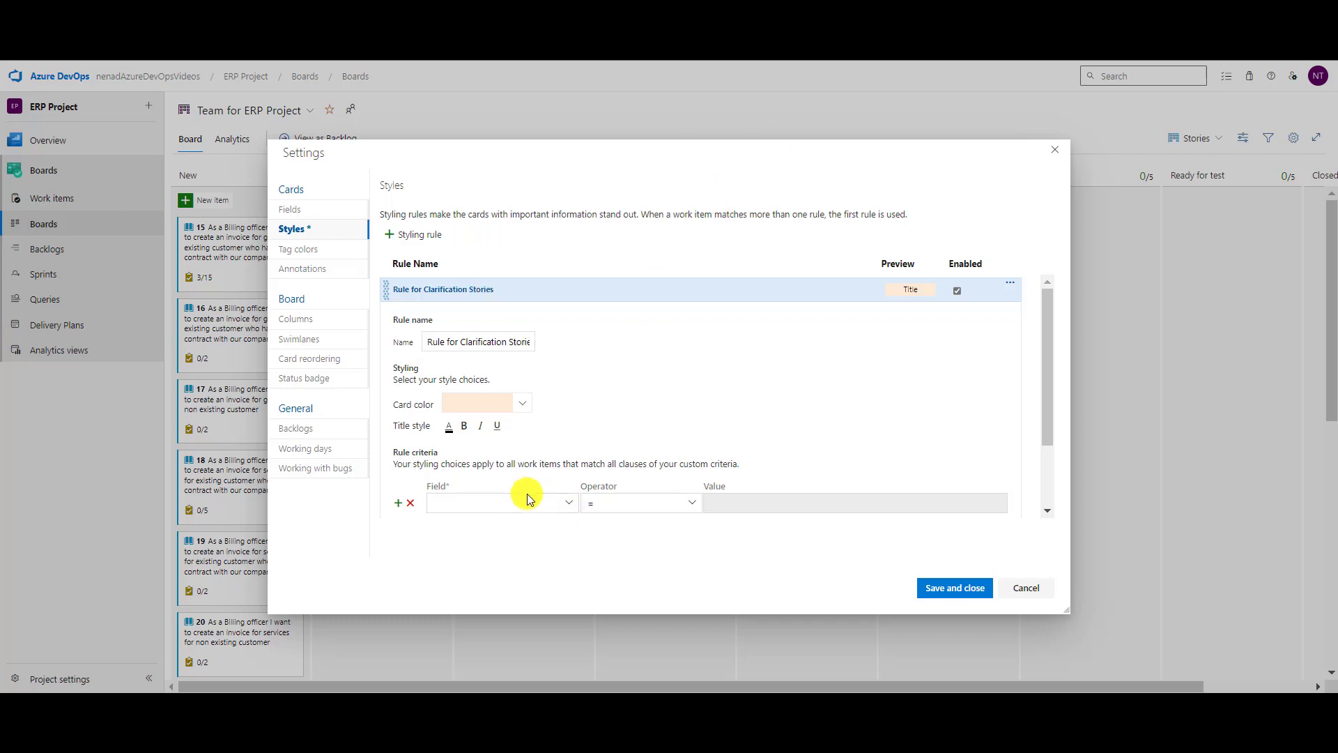
pyautogui.write('State')
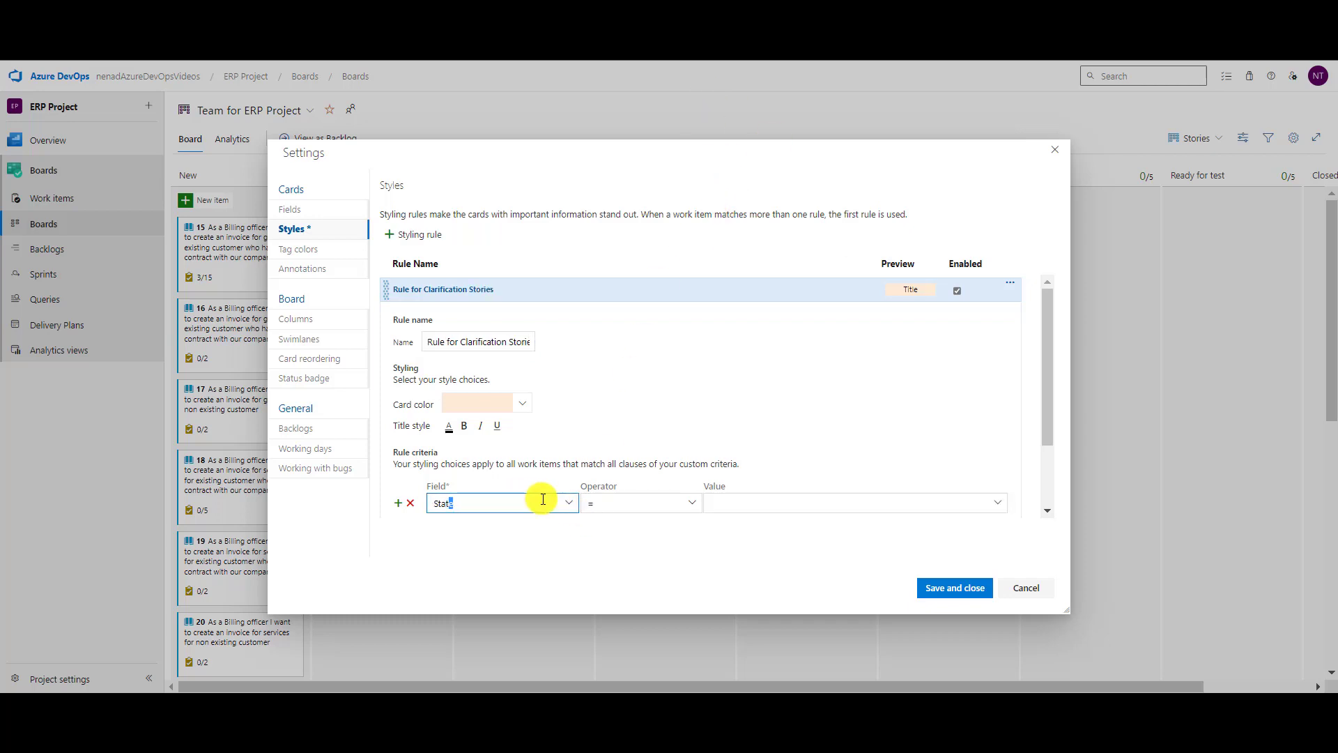
pyautogui.press('Tab')
pyautogui.write('Cla')
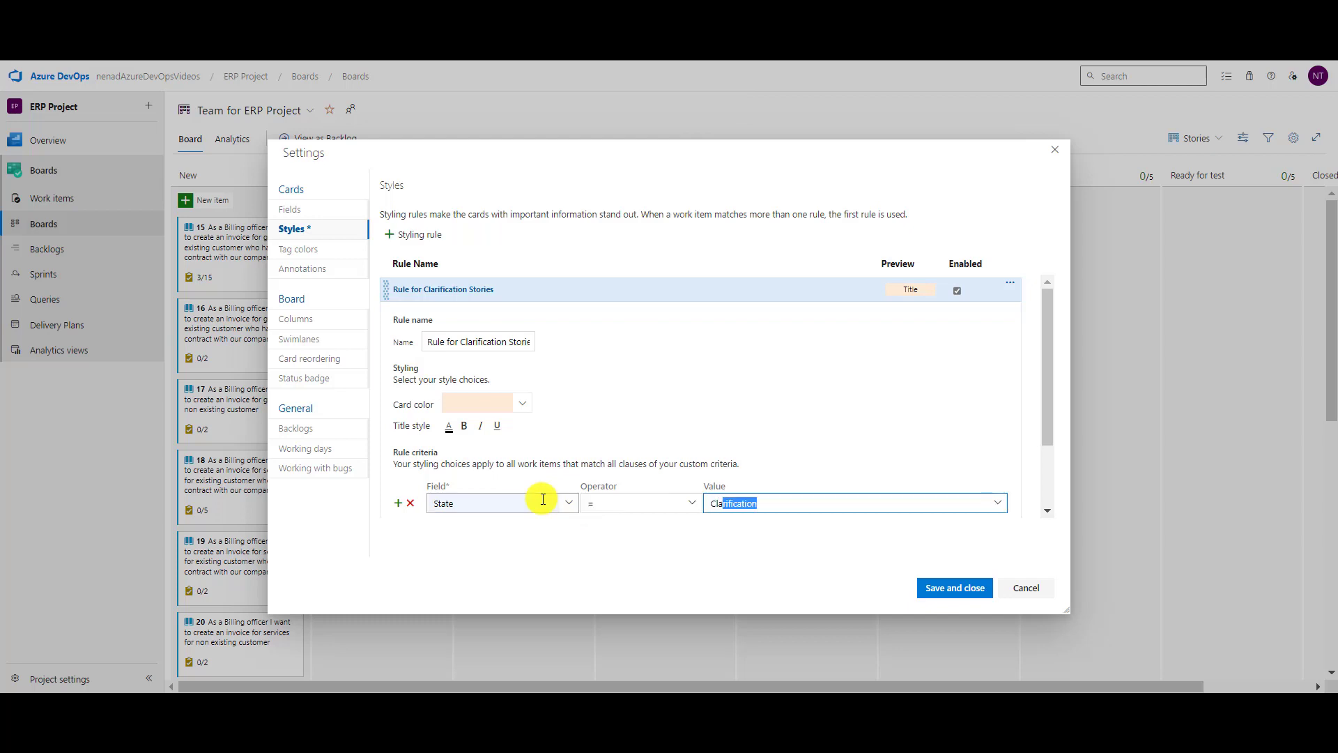
pyautogui.click(529, 403)
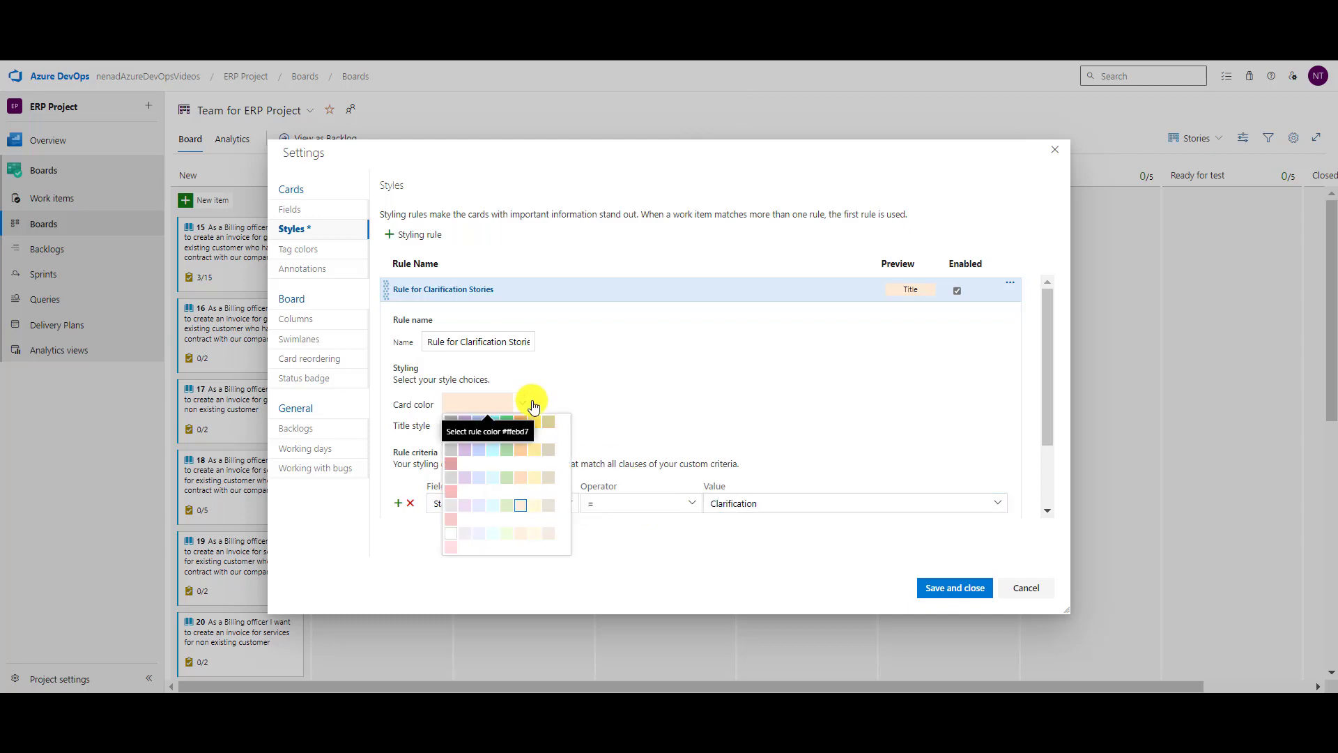
pyautogui.click(451, 464)
pyautogui.click(955, 587)
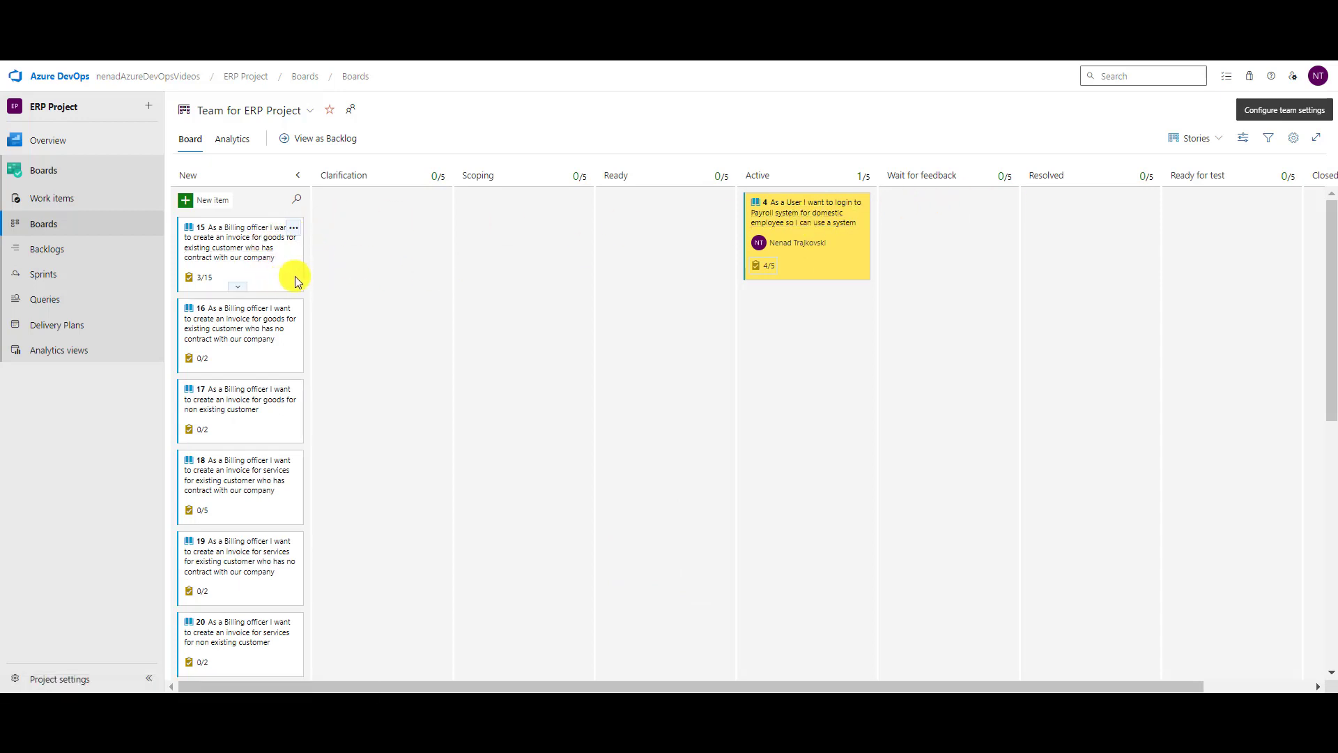
pyautogui.moveTo(296, 280); pyautogui.dragTo(429, 283)
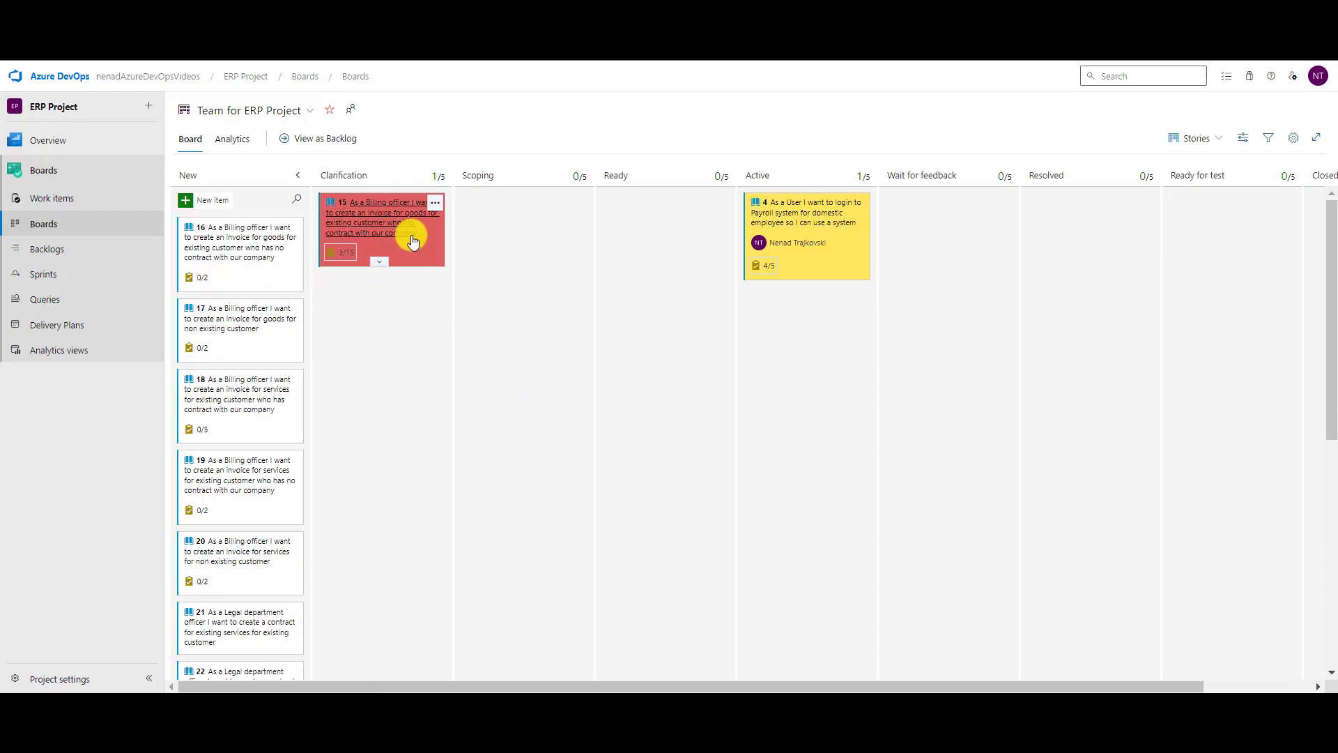
pyautogui.moveTo(411, 234); pyautogui.dragTo(278, 227)
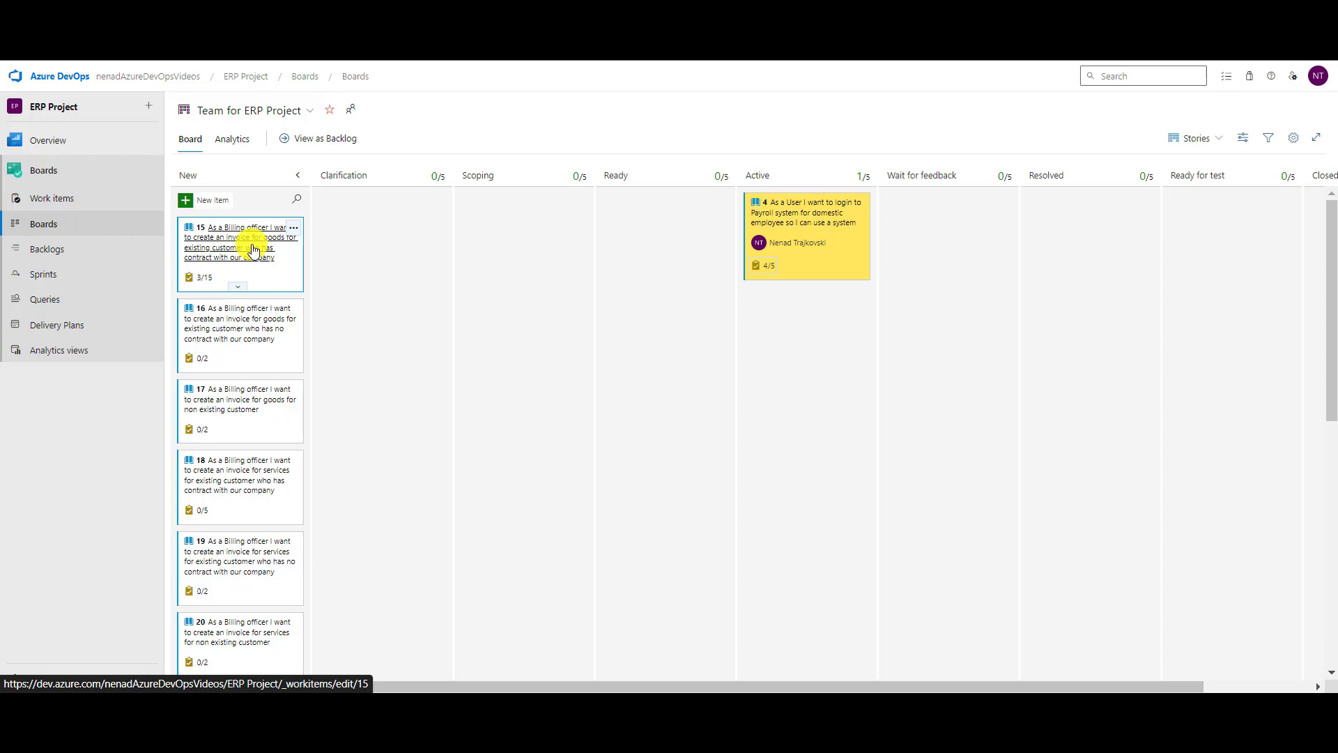
# Leave the backlog level unchanged and go to Sprints to load the Sprint 1 taskboard.
pyautogui.click(1213, 149)
pyautogui.click(1208, 143)
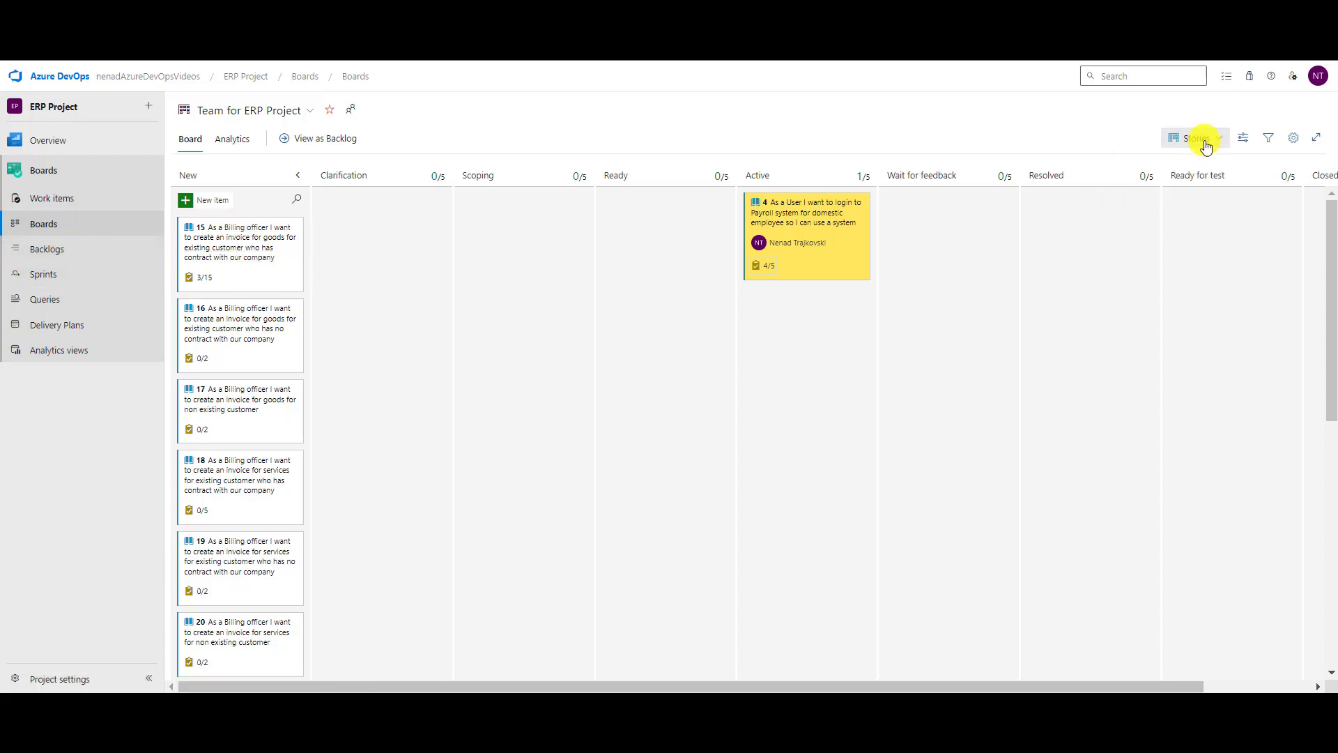
pyautogui.click(46, 282)
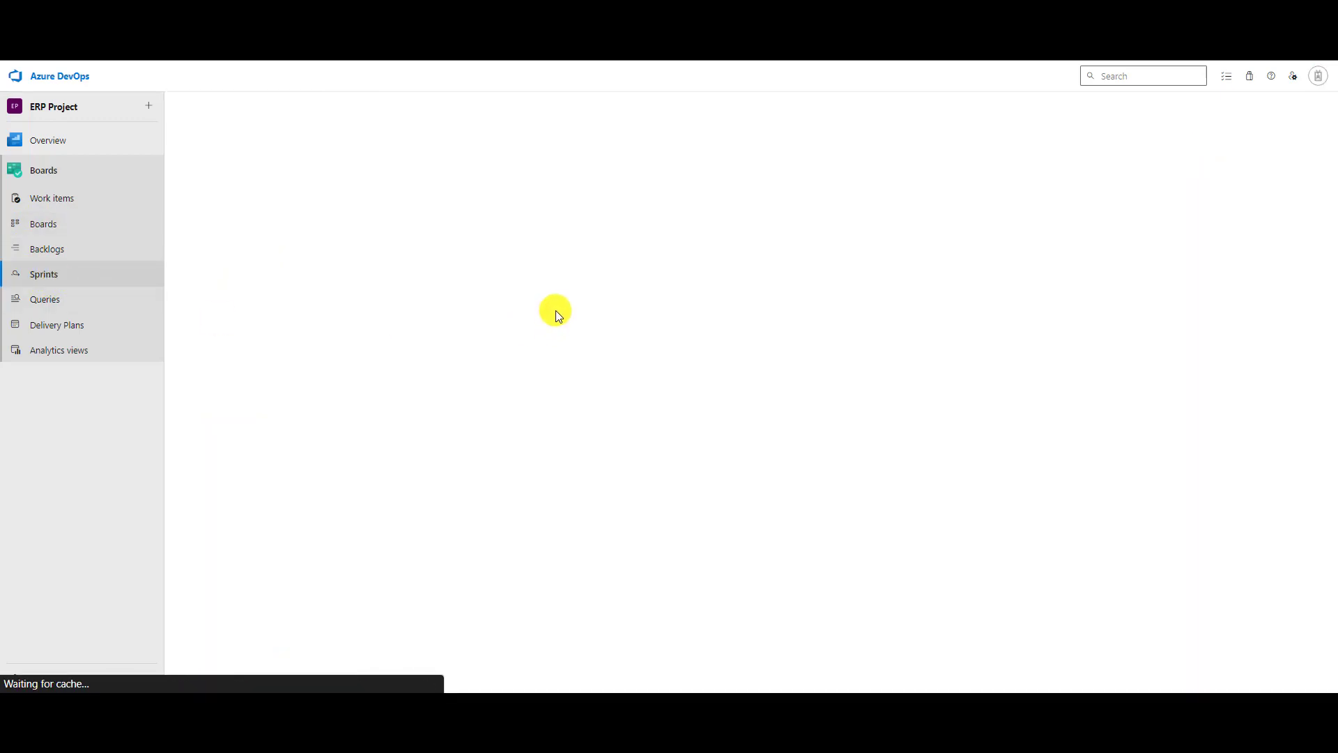